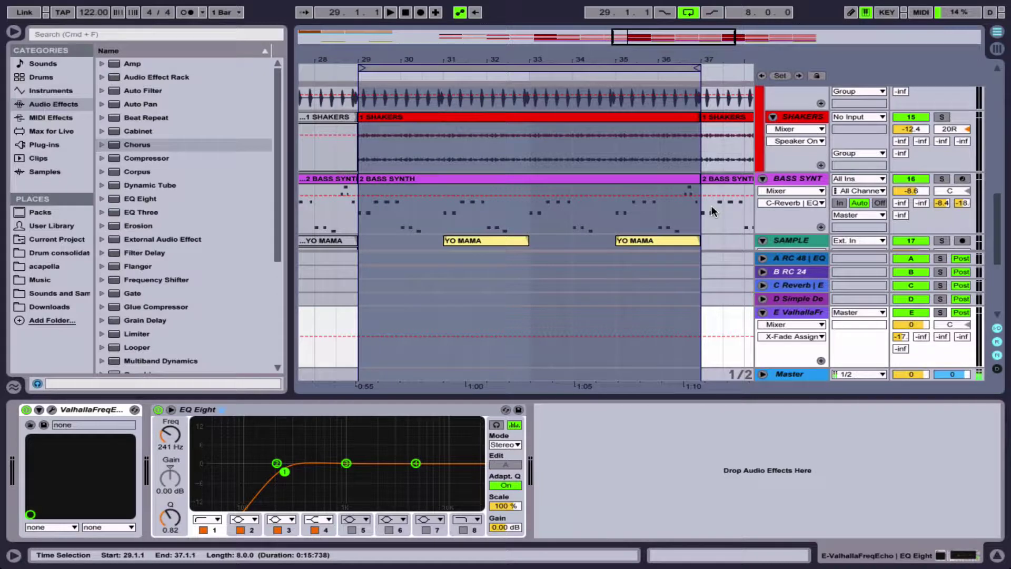
- Solo the SHAKERS track and play back its looped section to hear it without the new effects
click(539, 116)
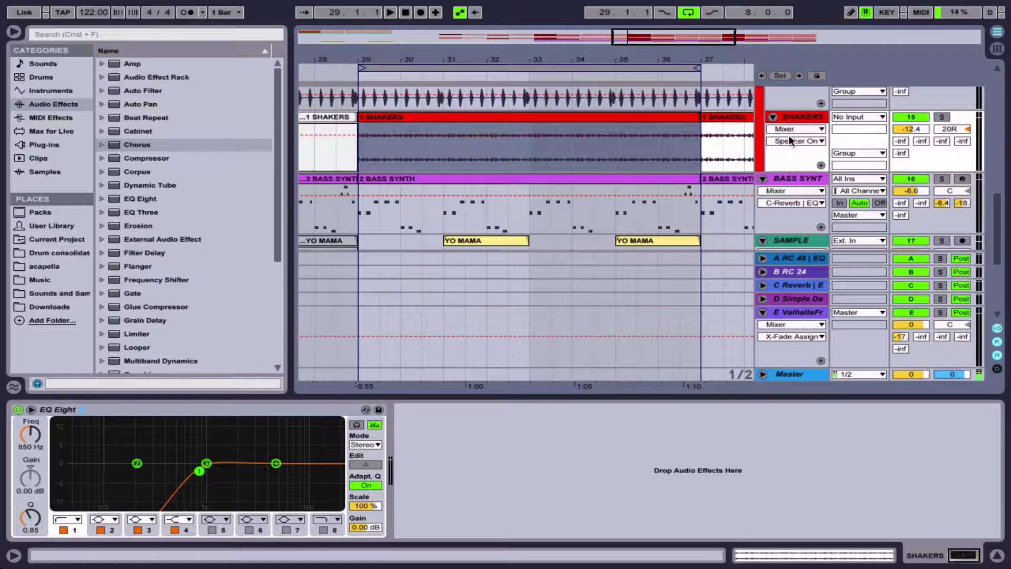
click(944, 116)
key(space)
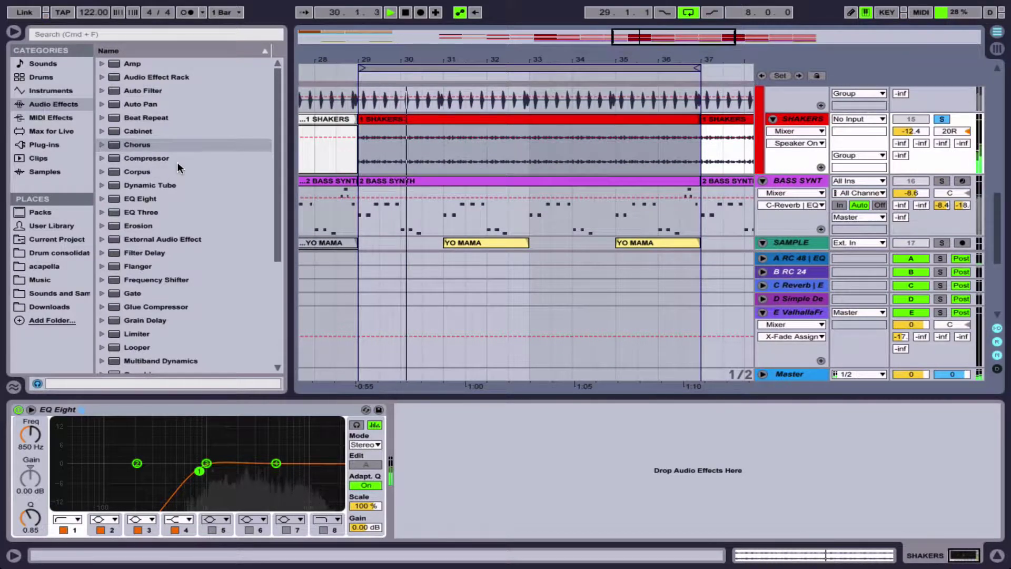
key(space)
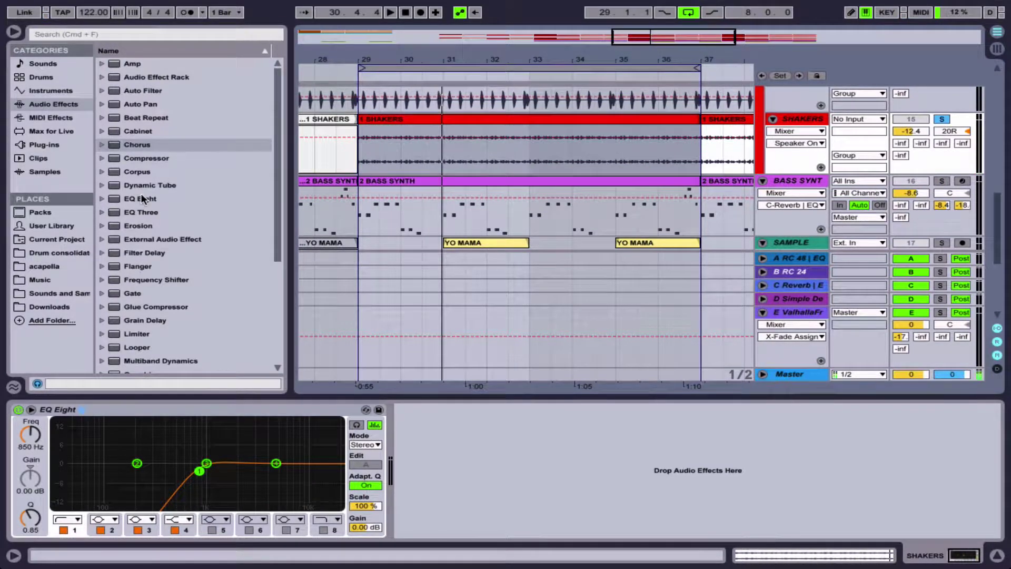
- Add a Chorus after the EQ Eight on SHAKERS with Dry/Wet 100%, modulation amount 1.17 ms and rate 2.29 Hz
drag(136, 143, 497, 481)
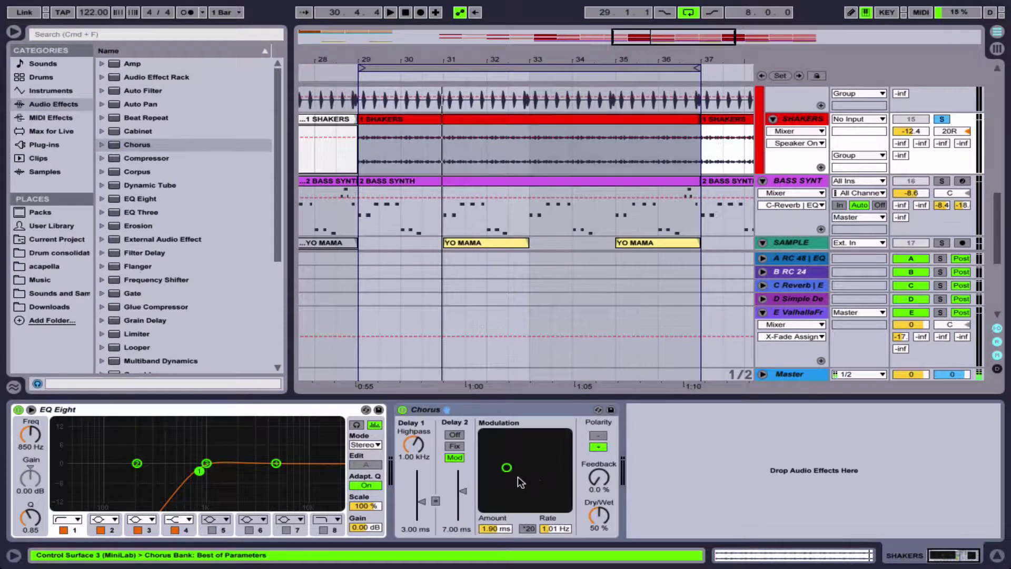
drag(598, 515, 599, 490)
key(space)
drag(507, 468, 521, 477)
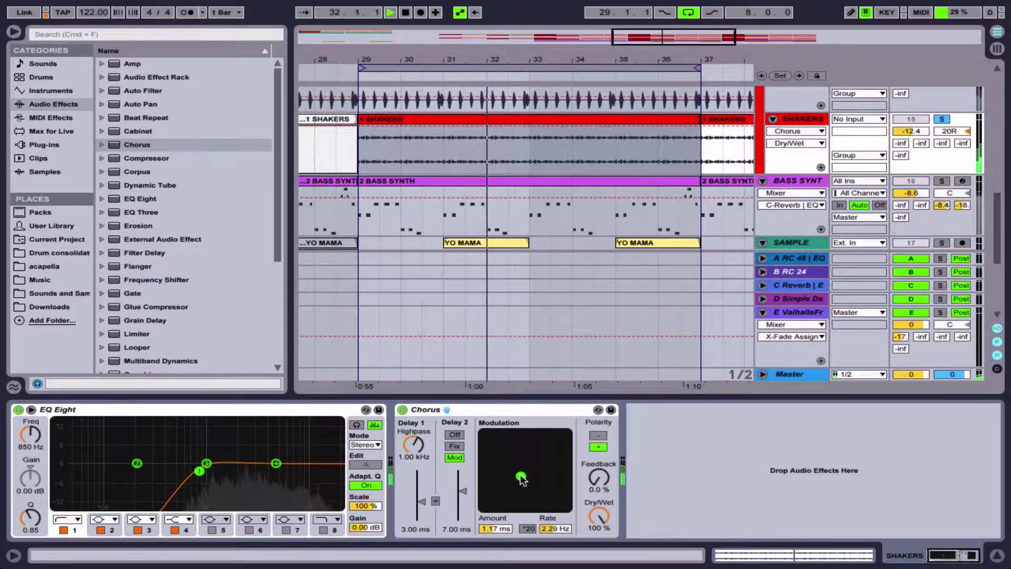
- Compare the SHAKERS playback with the Chorus bypassed and enabled
click(402, 410)
click(402, 409)
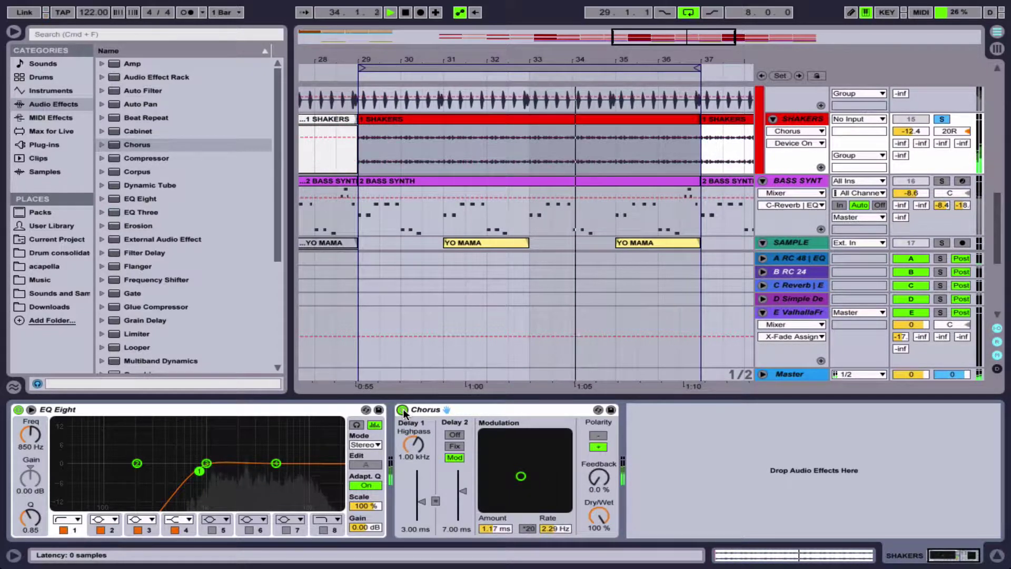
key(space)
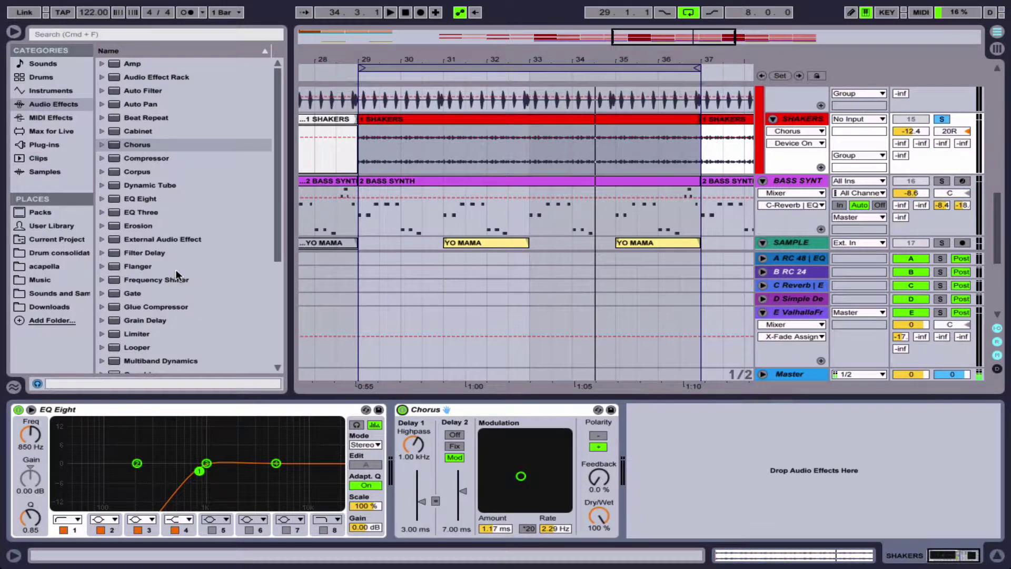
- Add a Phaser after the Chorus and set its frequency to 1.92 kHz and feedback to 0.88 during playback
scroll(157, 267, down, 5)
drag(143, 252, 668, 446)
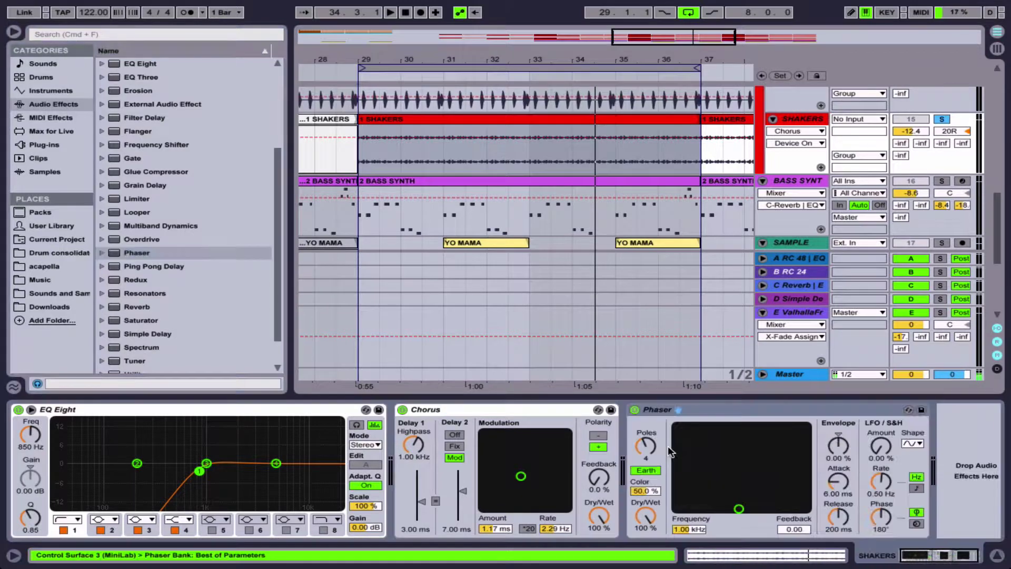
key(space)
drag(747, 508, 755, 462)
key(space)
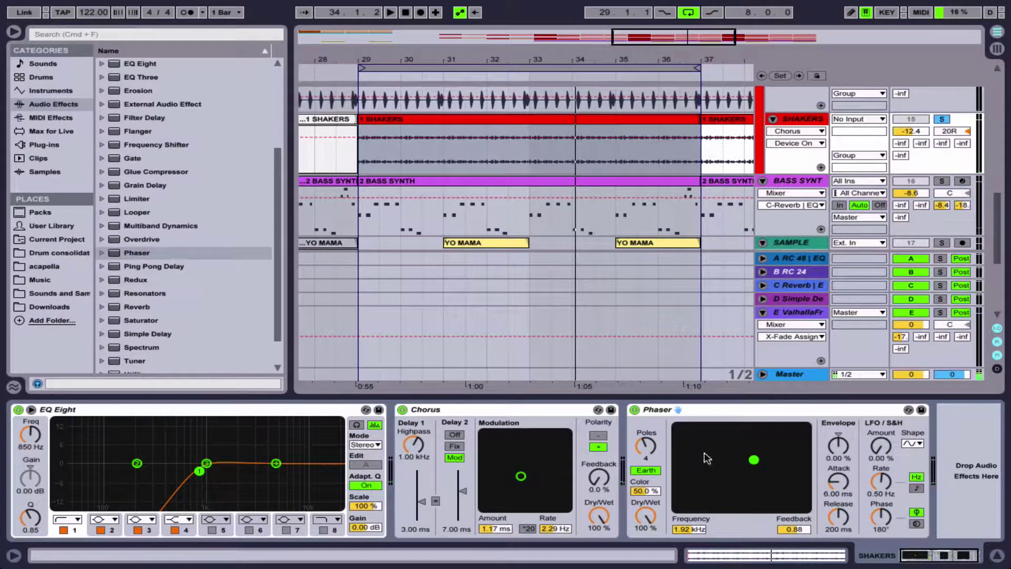
- Set the Phaser's LFO amount to 100% and listen to the result
drag(881, 446, 881, 382)
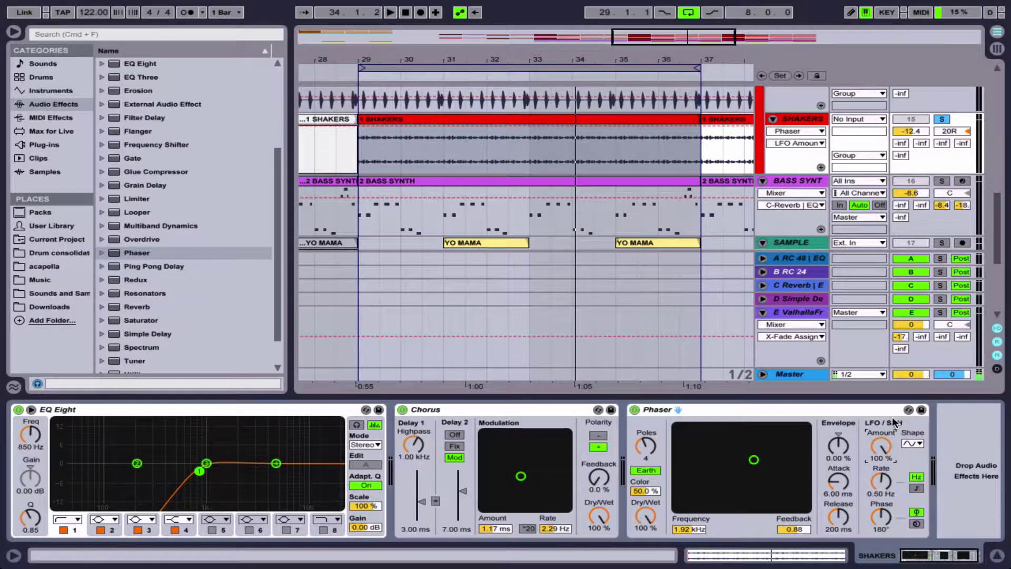
key(space)
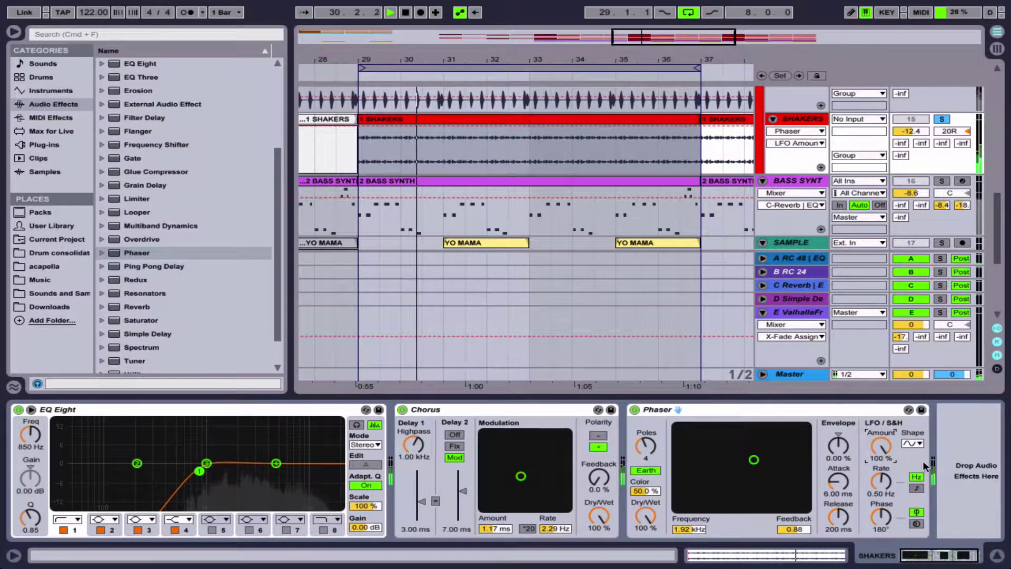
key(space)
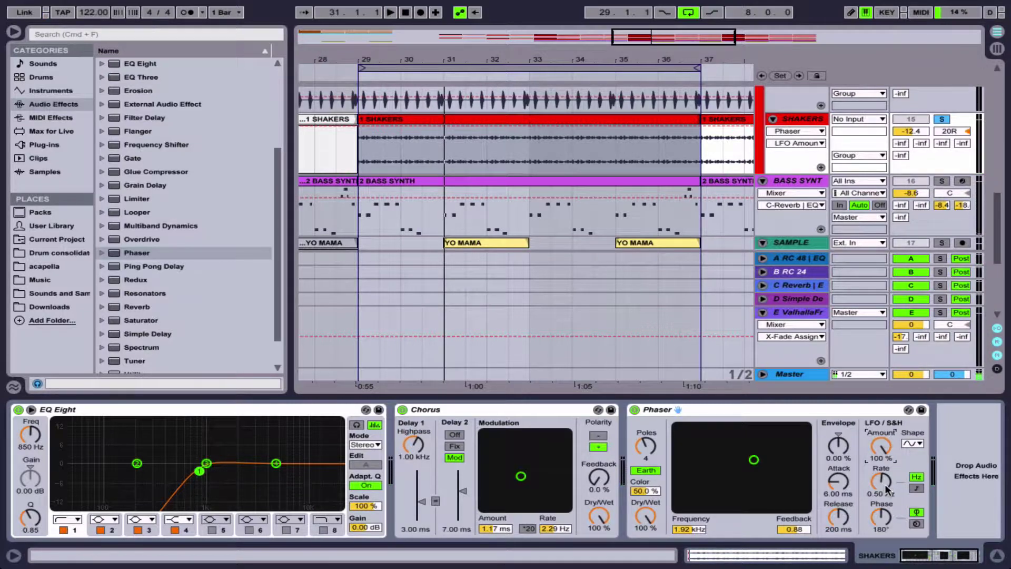
- Try syncing the Phaser's LFO to the tempo with a rate of 1/2 during playback
click(917, 488)
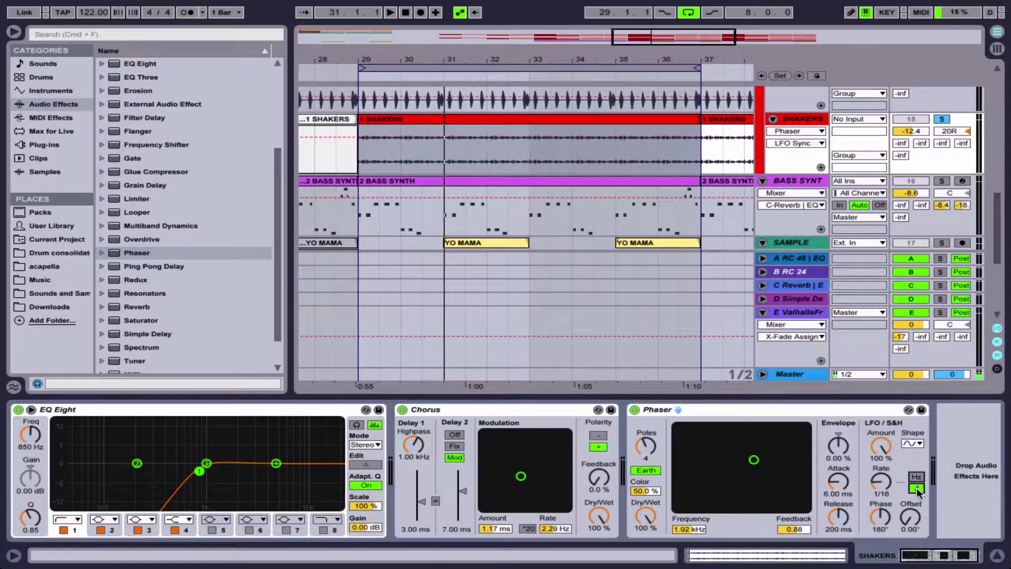
key(space)
drag(878, 481, 877, 449)
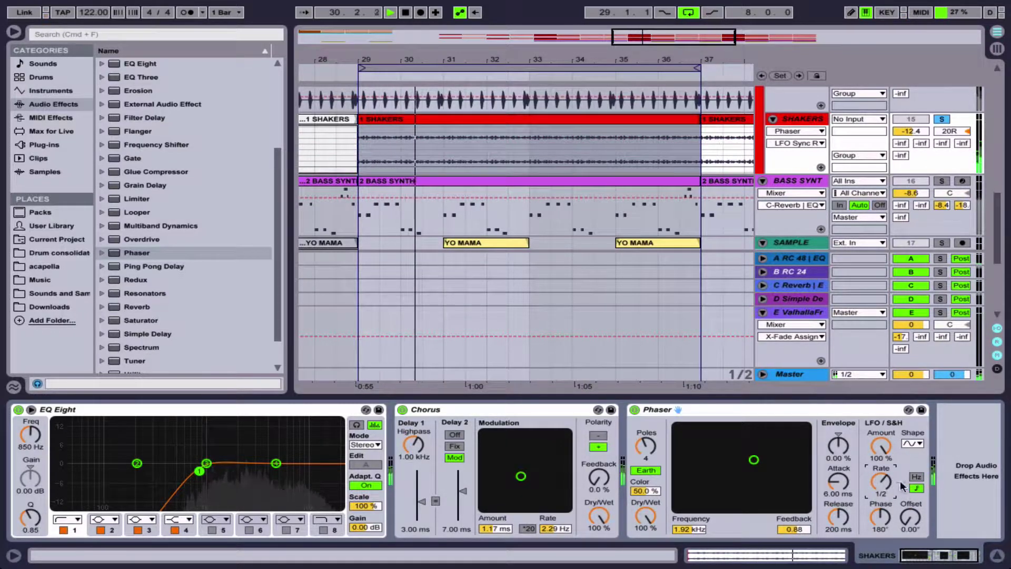
- Return the Phaser's LFO rate to Hz and audition fast rates such as 13.1 Hz and 9.70 Hz
click(917, 477)
drag(882, 486, 881, 460)
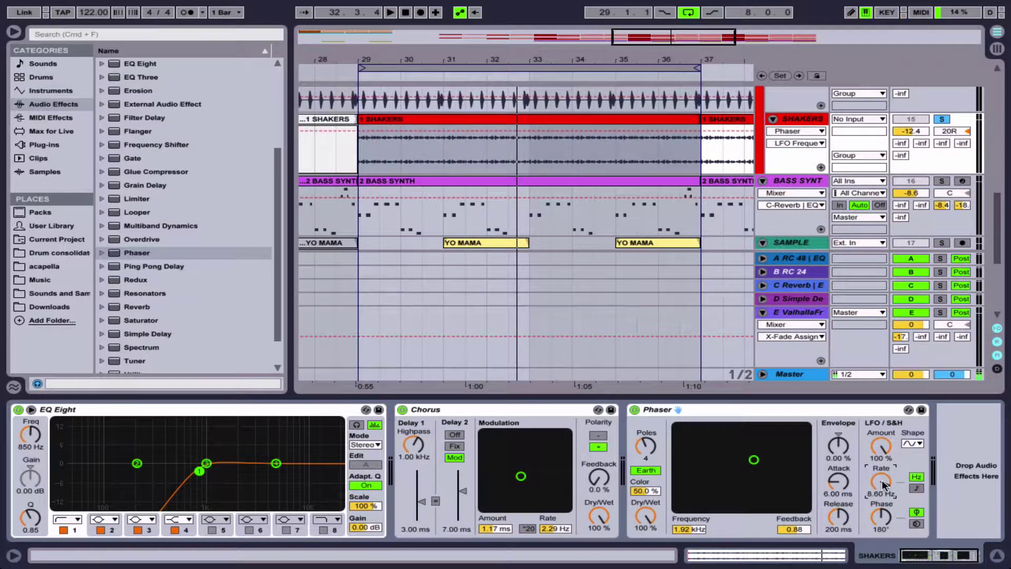
key(space)
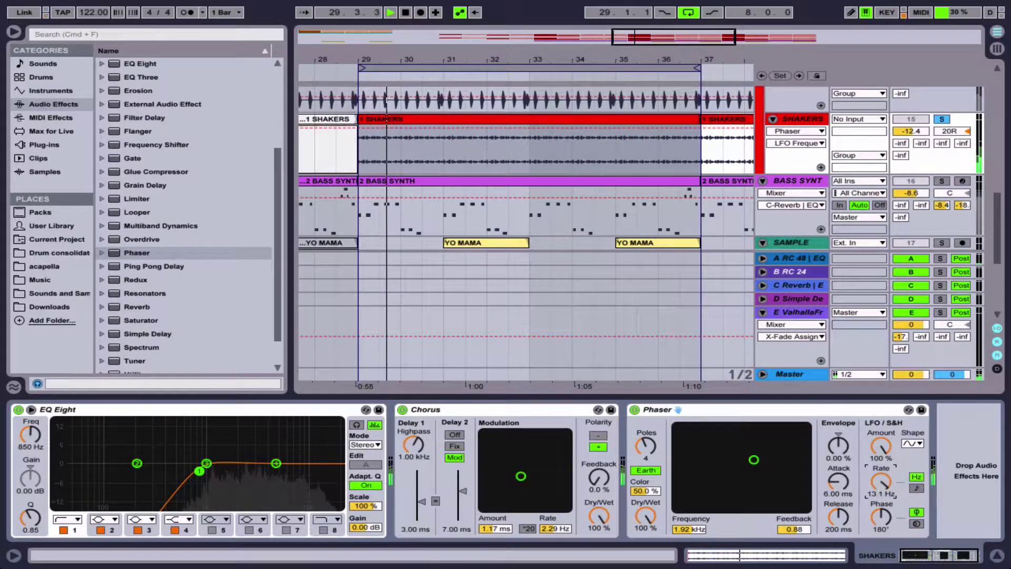
key(space)
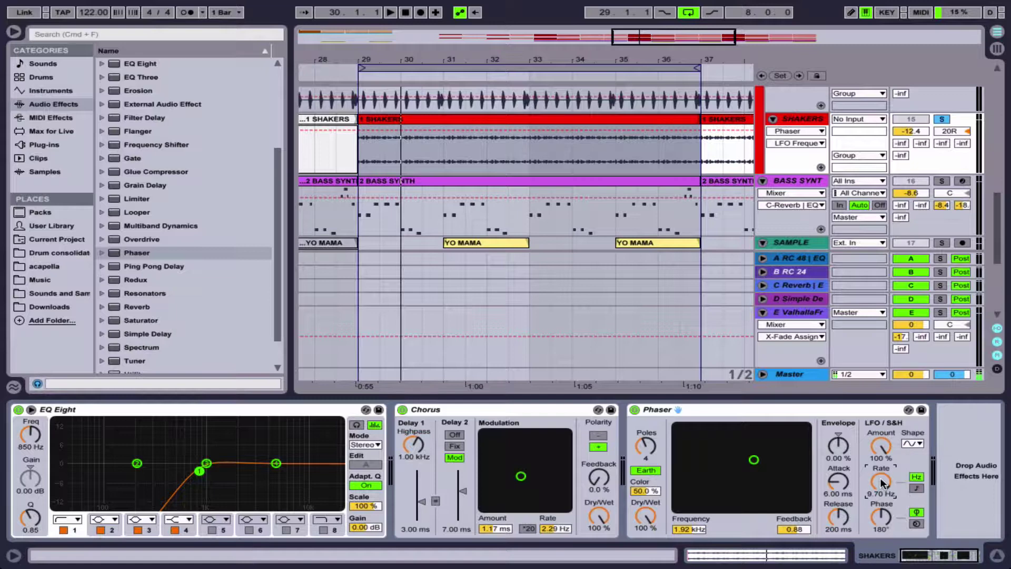
- Slow the Phaser's LFO rate to 0.37 Hz and listen to the shakers
drag(880, 478, 880, 516)
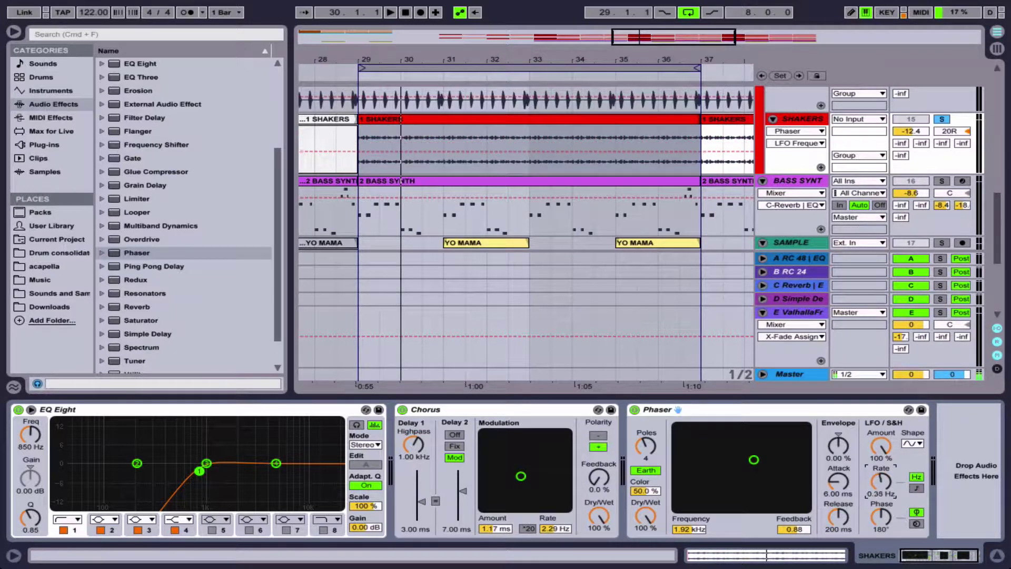
key(space)
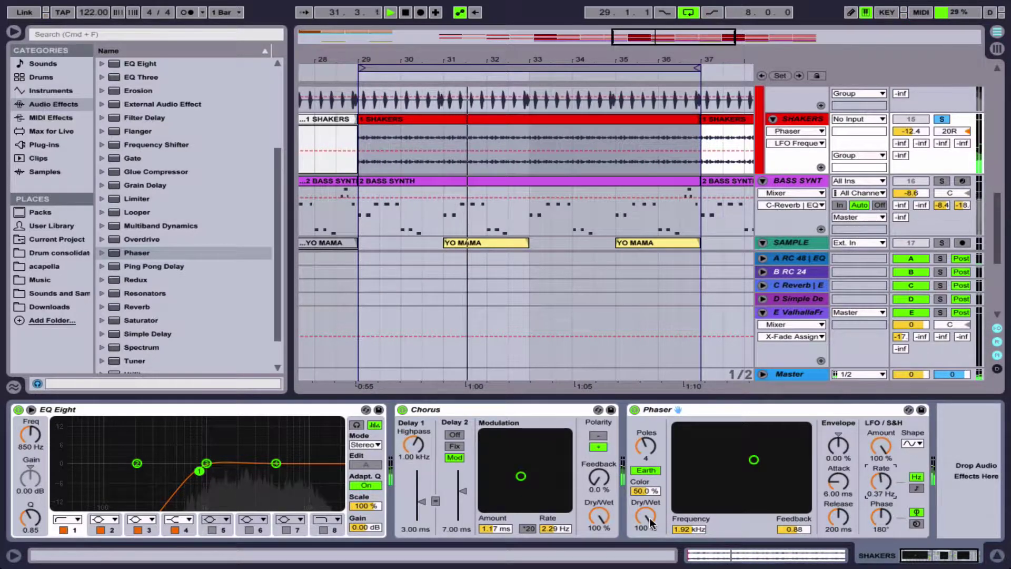
key(space)
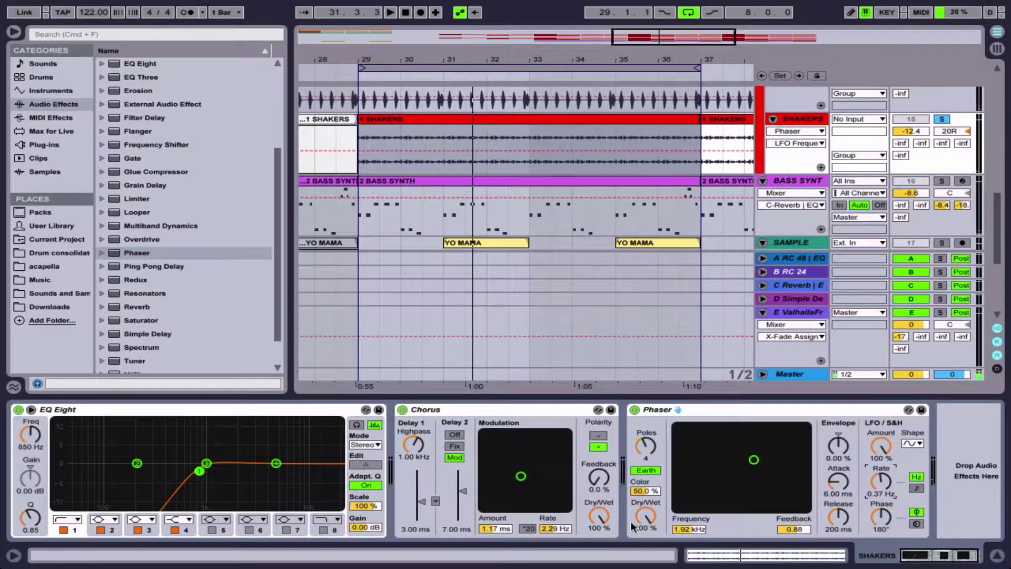
click(647, 520)
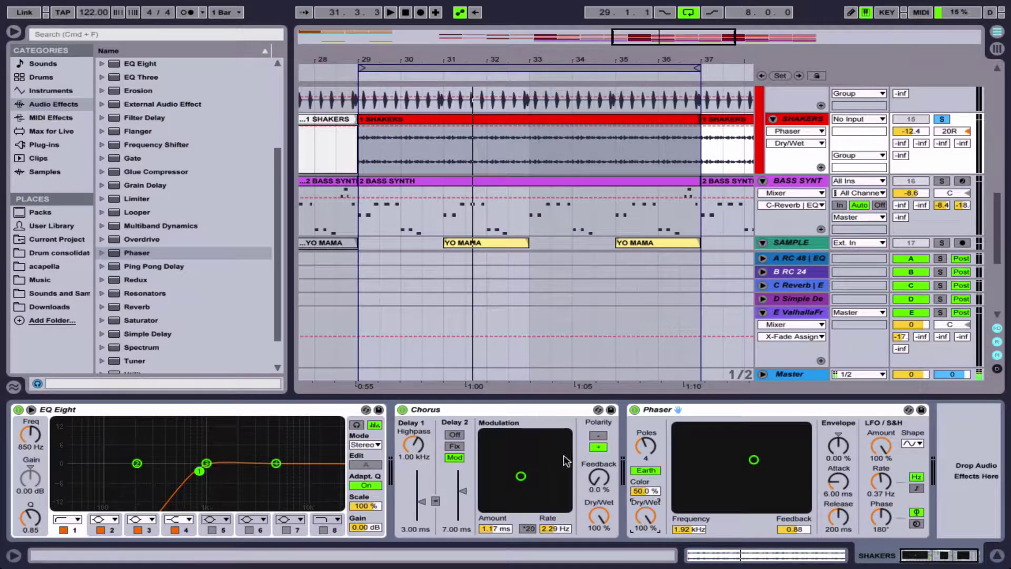
click(600, 521)
click(634, 520)
click(608, 514)
- Duplicate the SHAKERS track and lower the copy's volume to -32.3 dB
click(791, 118)
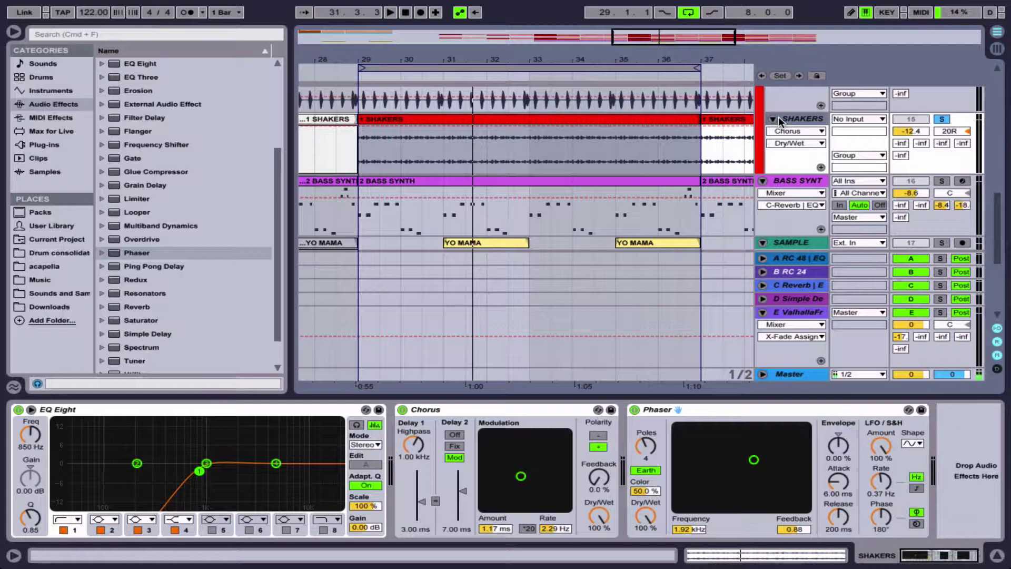
key(super+d)
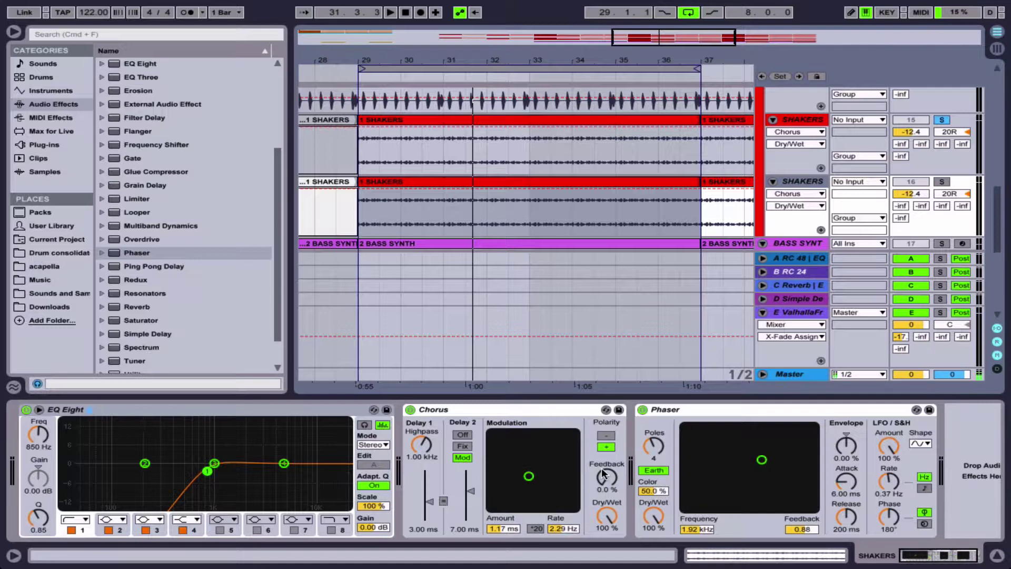
click(608, 513)
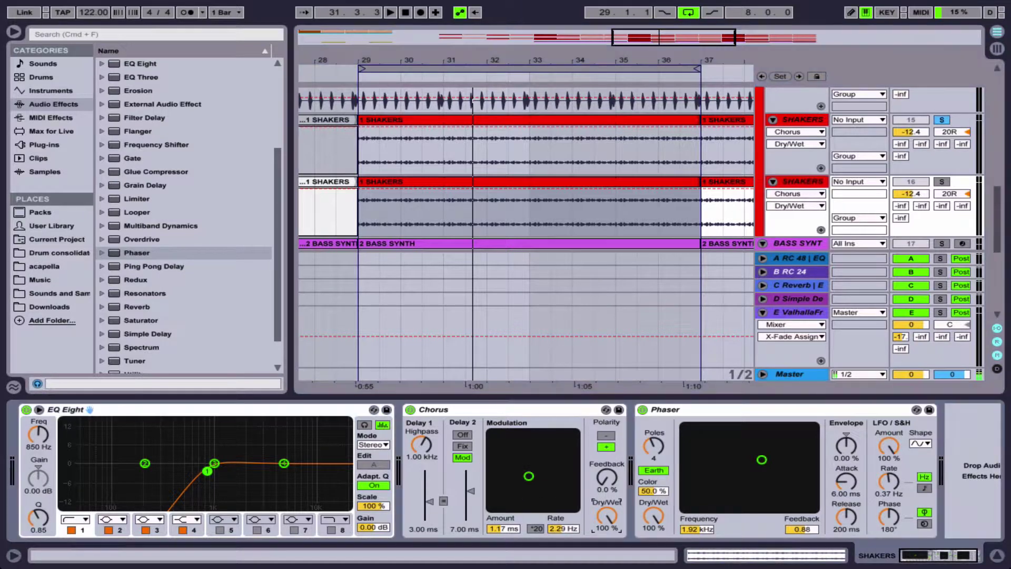
mouse_move(914, 196)
mouse_down()
mouse_move(914, 231)
mouse_move(911, 189)
mouse_move(908, 211)
mouse_up()
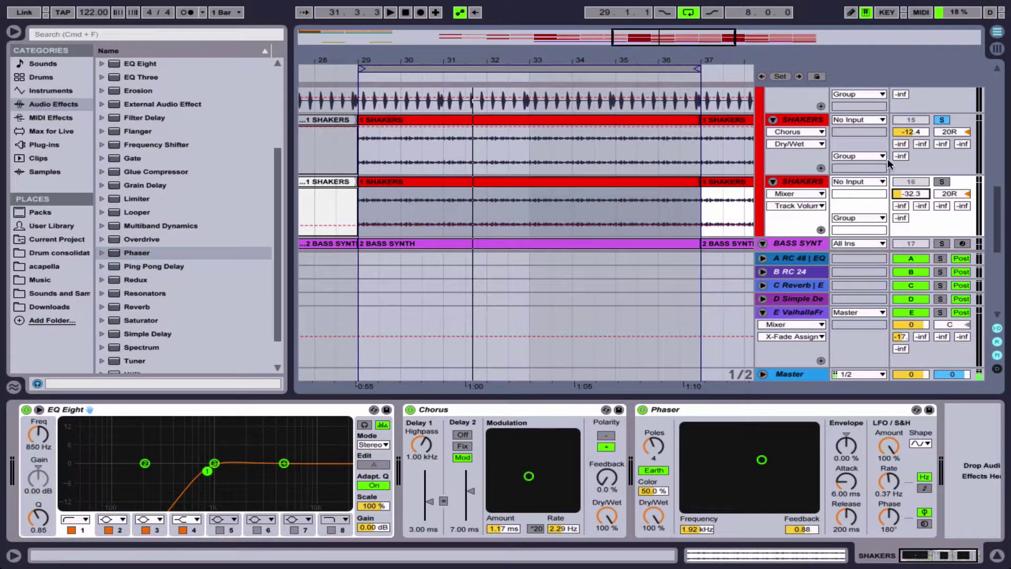
- Delete the Chorus and Phaser from the original SHAKERS track, keeping only its EQ Eight
click(793, 120)
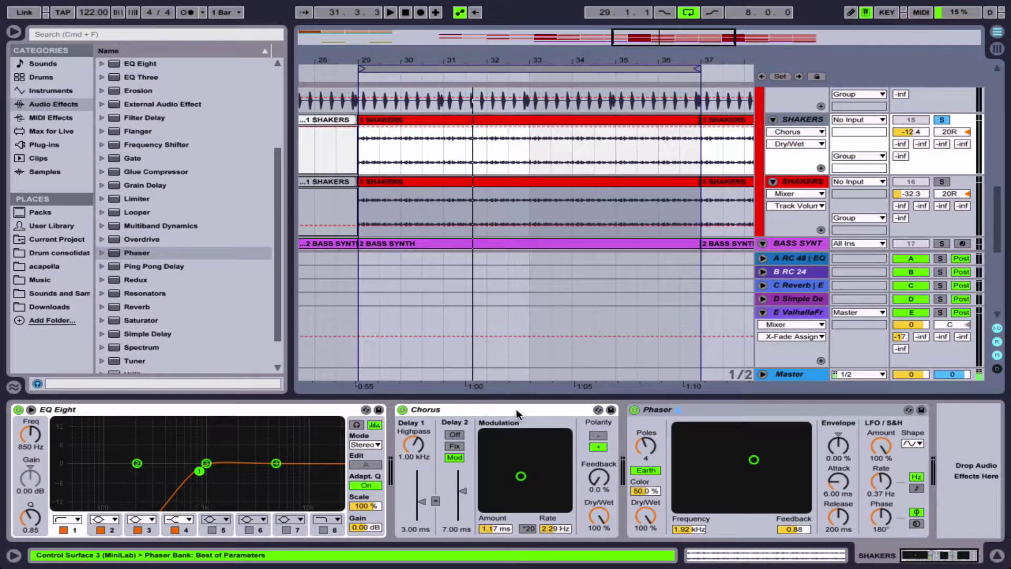
shift+click(719, 408)
key(Delete)
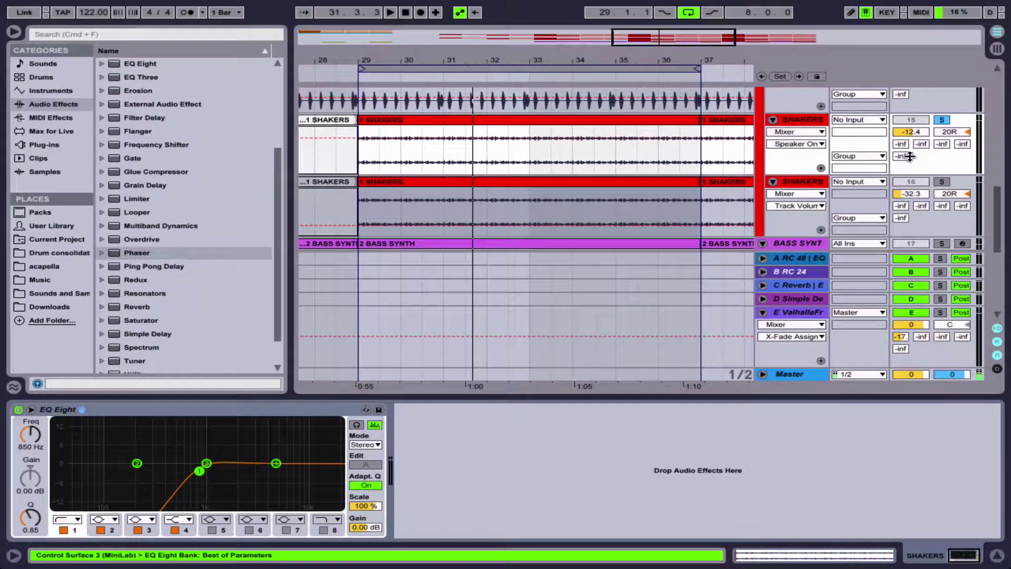
- Lower the volume of the duplicate SHAKERS track to -33.8 dB
click(806, 181)
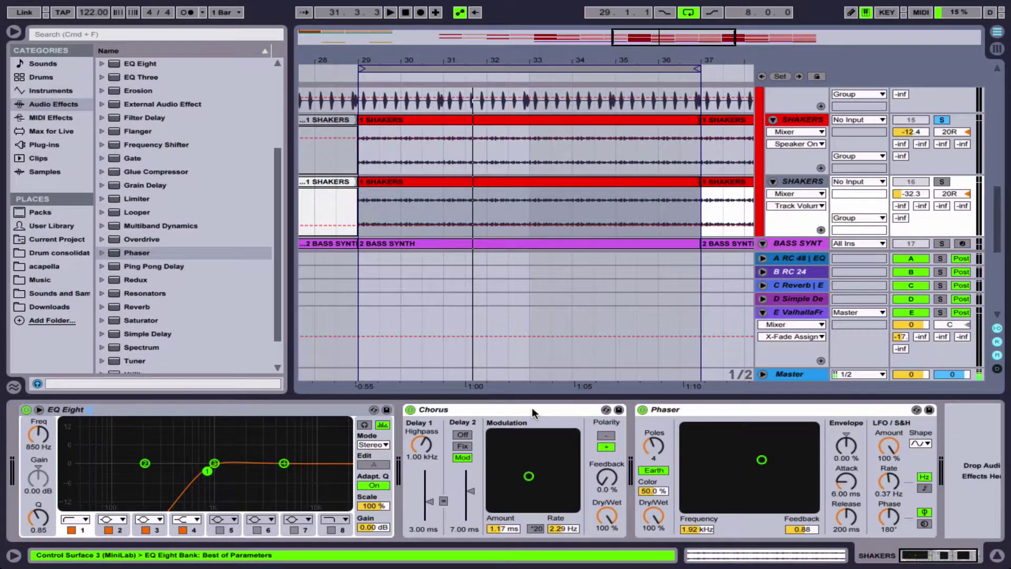
click(745, 409)
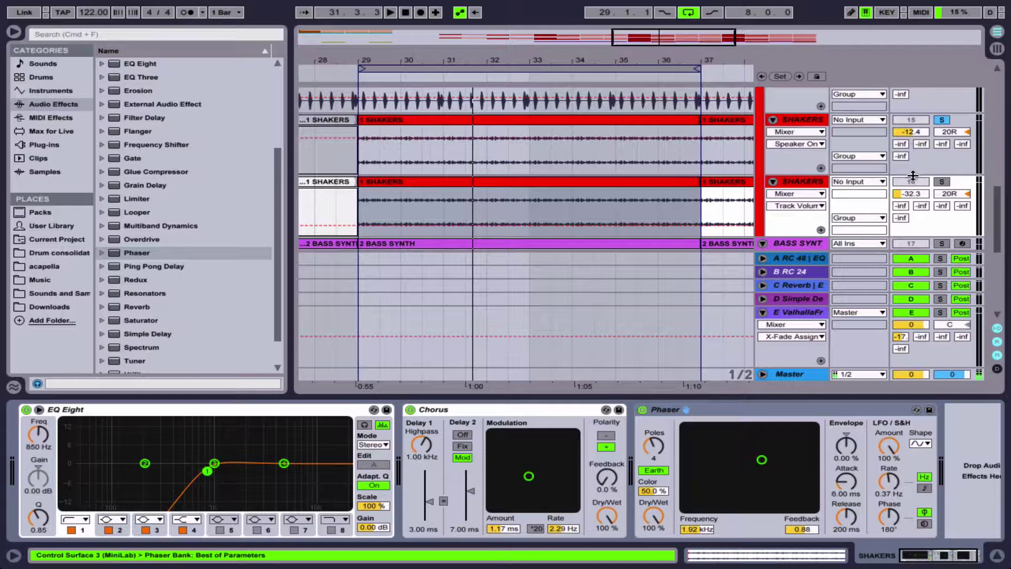
drag(914, 195, 914, 198)
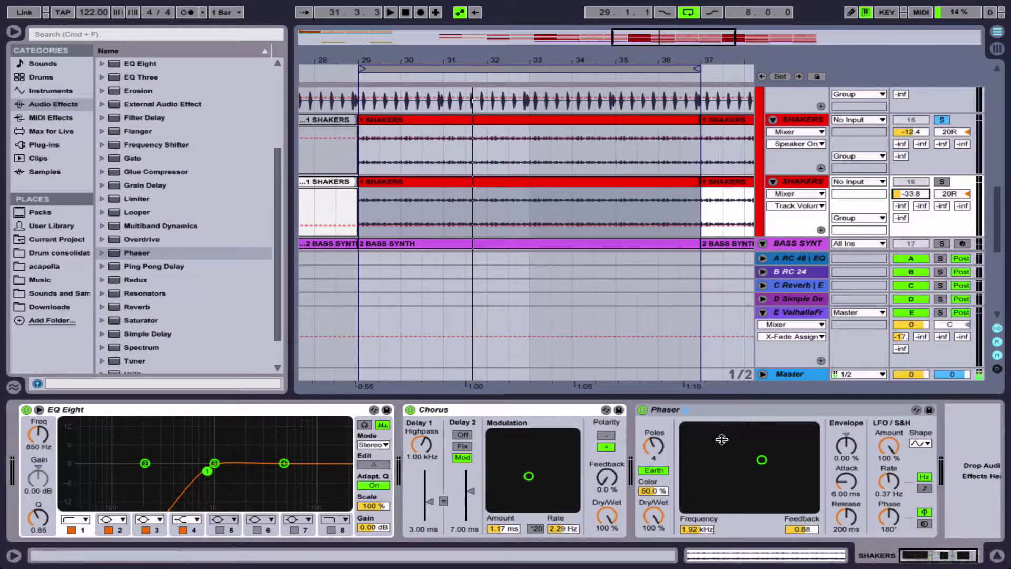
- Reduce the Chorus Dry/Wet on the duplicate SHAKERS track to 46%
click(606, 519)
click(653, 518)
click(605, 519)
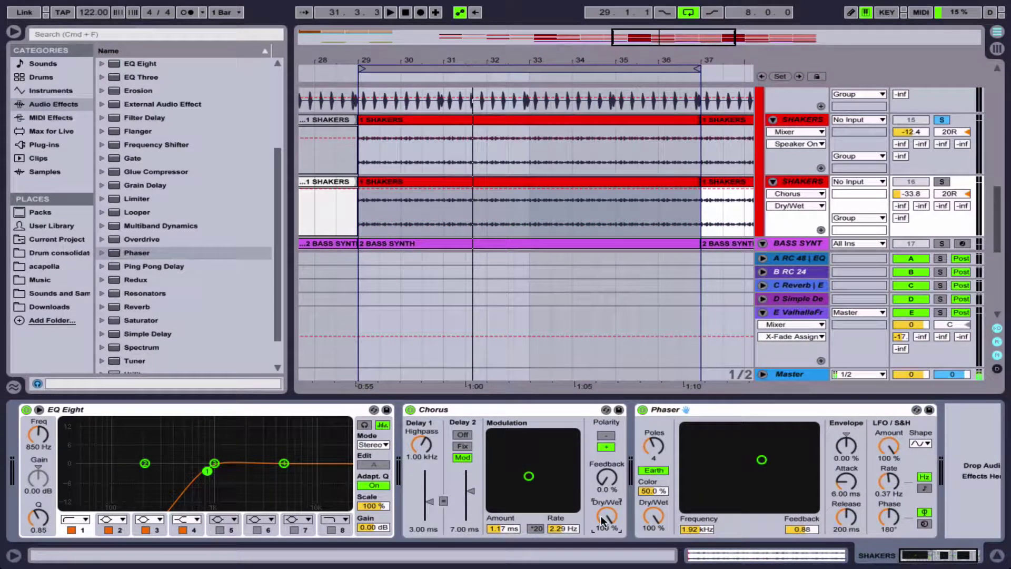
drag(604, 520, 604, 552)
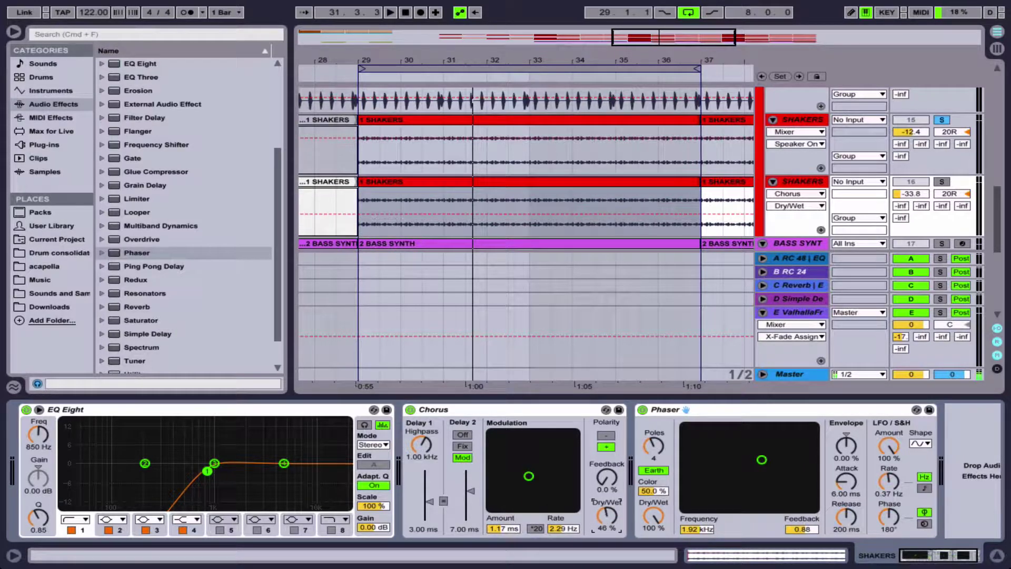
- Remove the duplicate SHAKERS track and bring back the Chorus and Phaser on the original
click(500, 406)
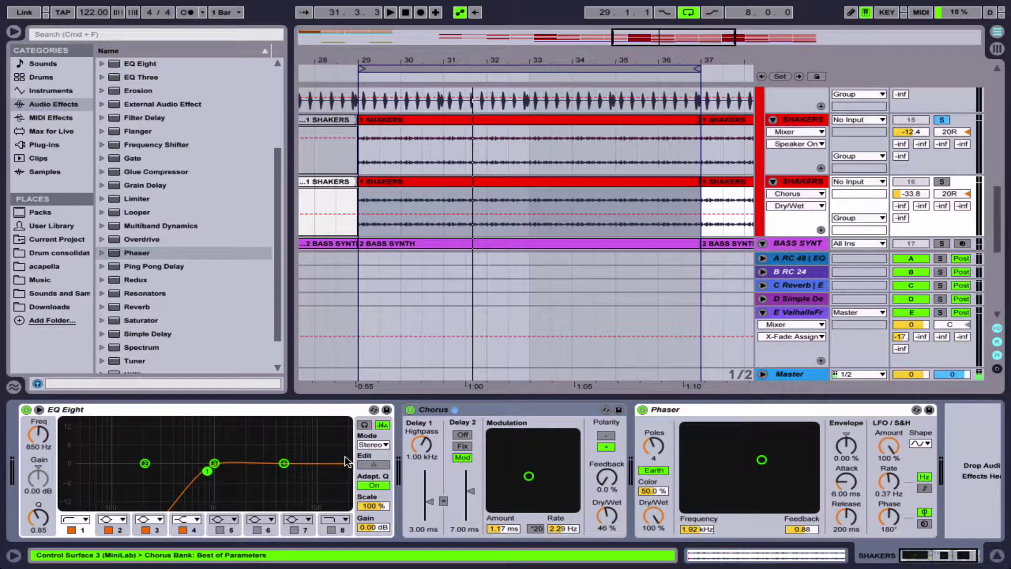
click(804, 182)
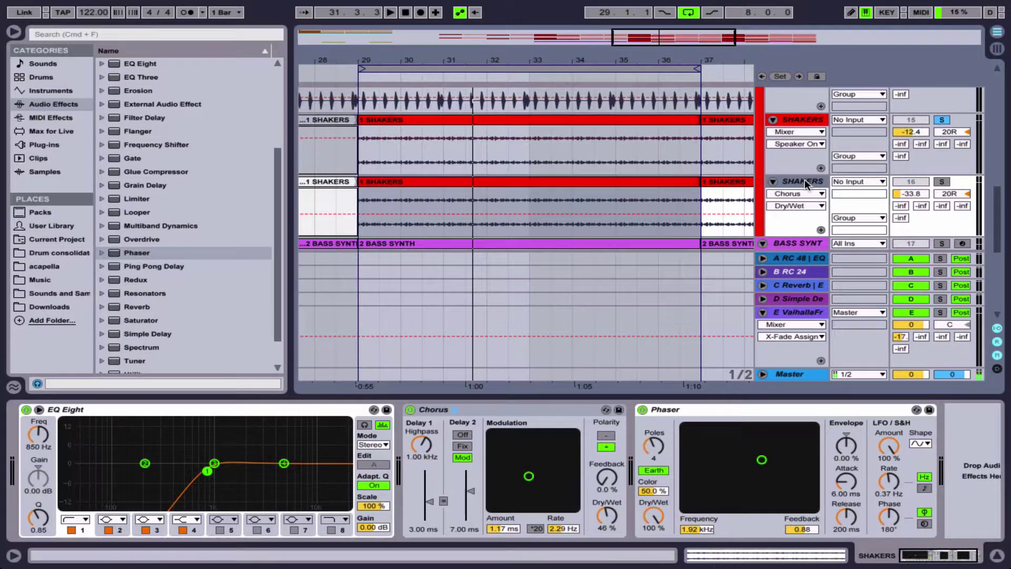
key(Delete)
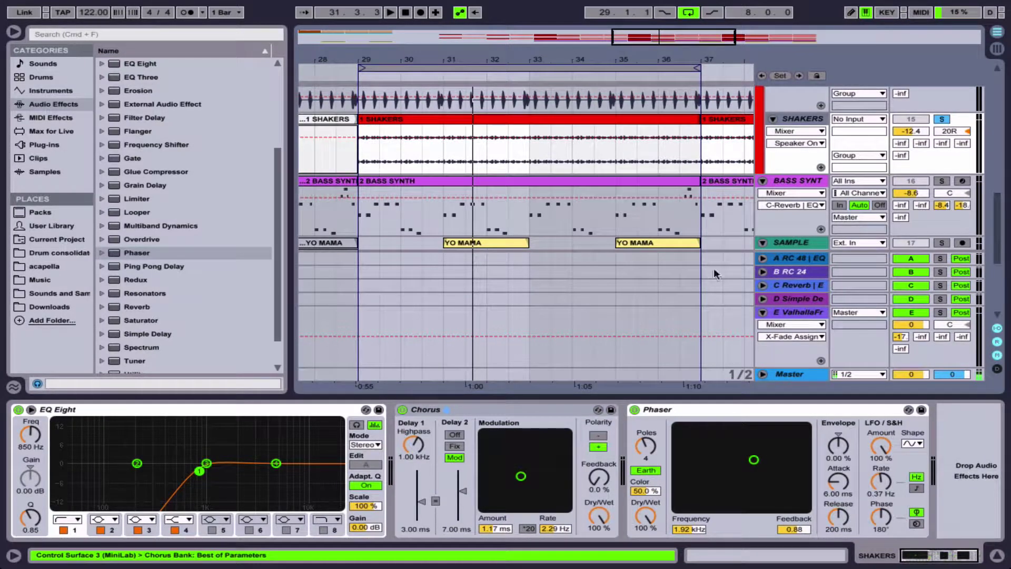
- Lower the Phaser's Dry/Wet to 58.7% and the Chorus's Dry/Wet to 72% while listening to the shakers
click(694, 407)
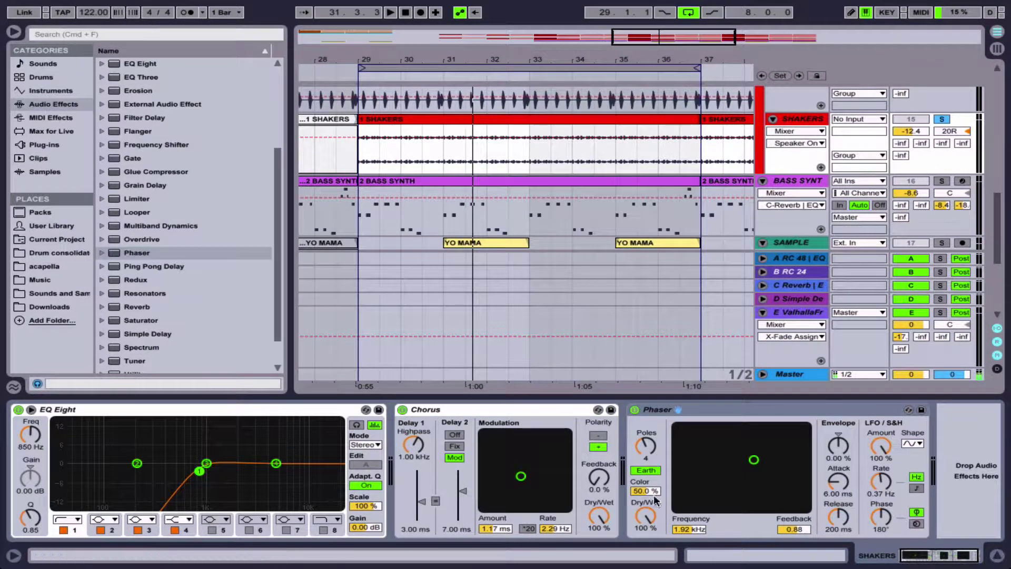
click(646, 515)
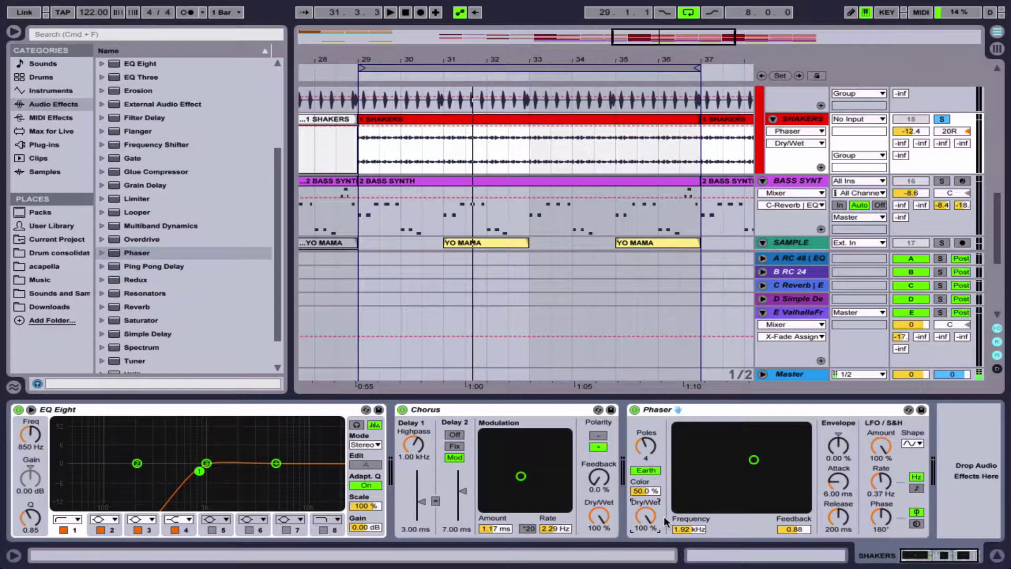
drag(655, 519, 655, 543)
drag(599, 515, 599, 539)
drag(645, 516, 599, 511)
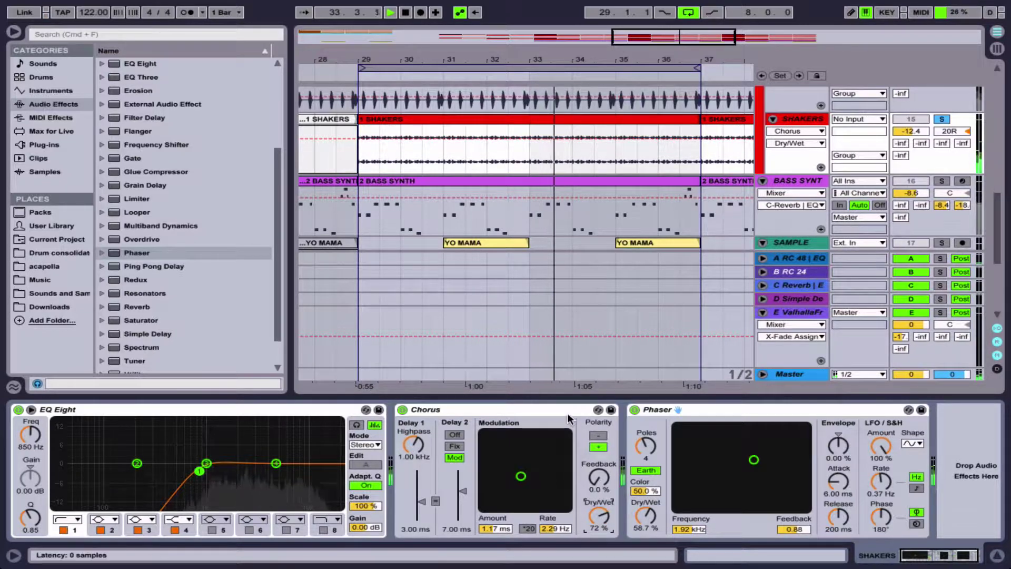
key(space)
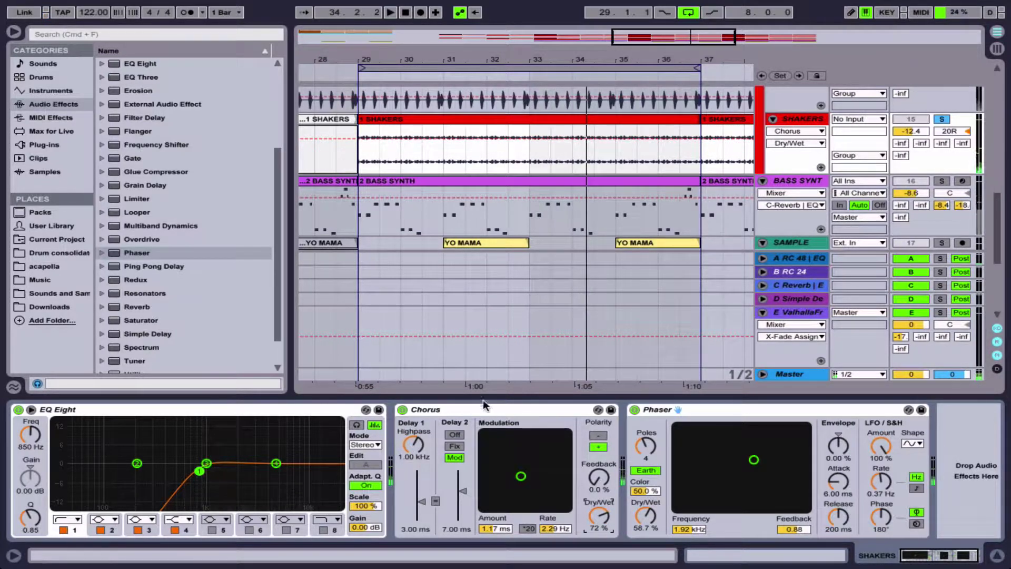
- Group the Chorus and Phaser on the SHAKERS track into one Audio Effect Rack
click(469, 409)
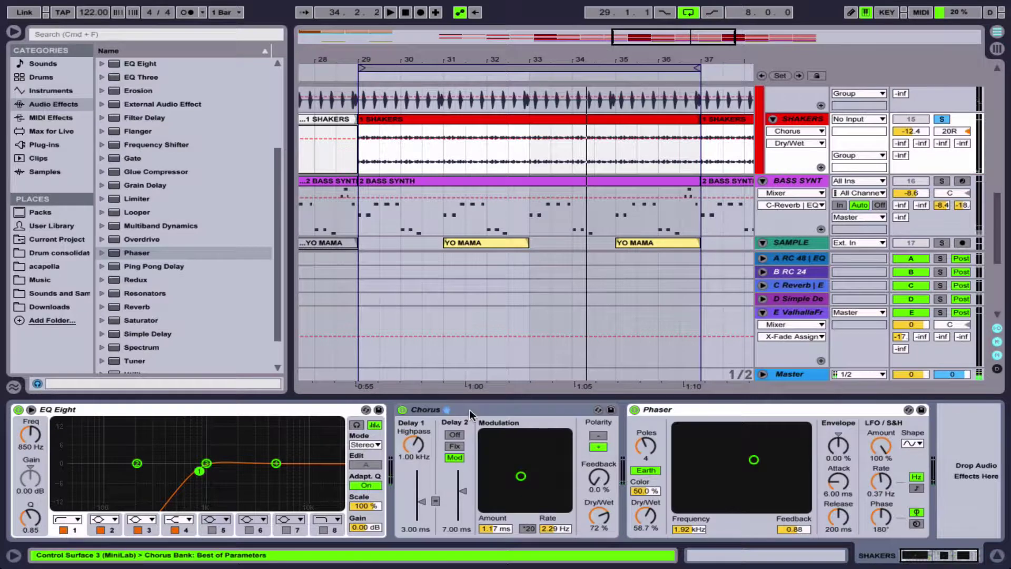
click(709, 409)
key(super+g)
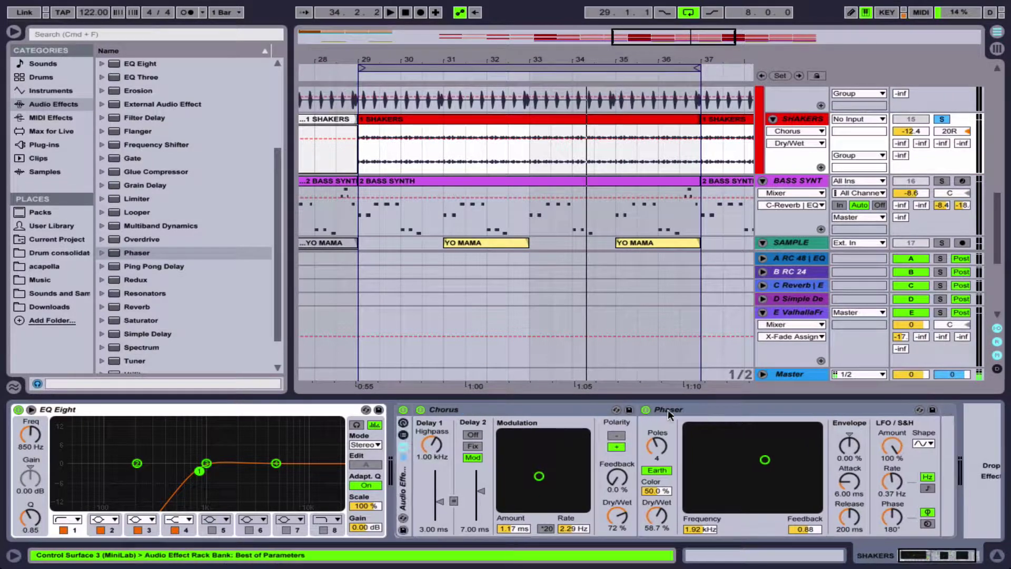
- Compare the soloed shakers with the Chorus and Phaser rack bypassed and active during playback
click(403, 410)
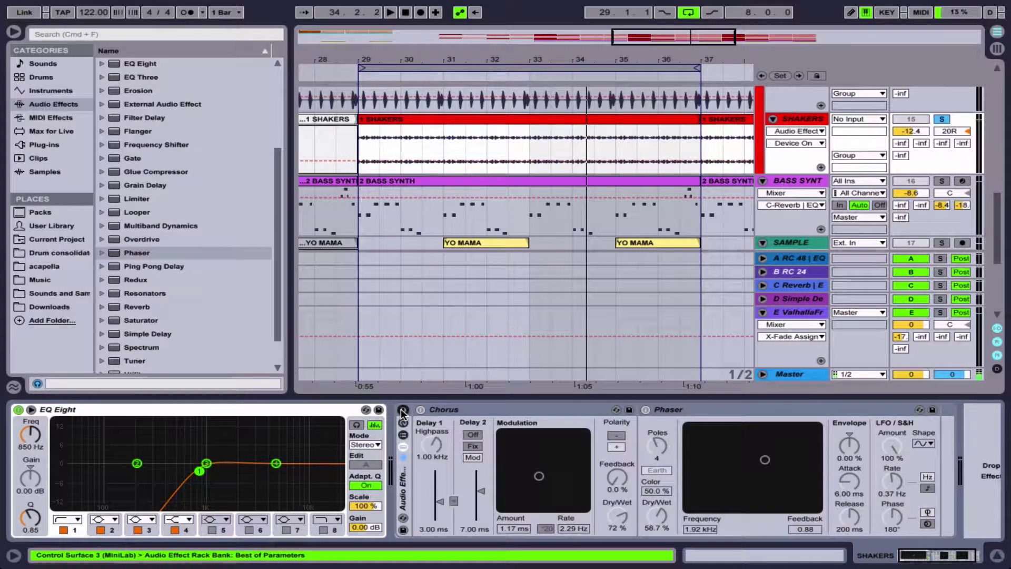
click(403, 410)
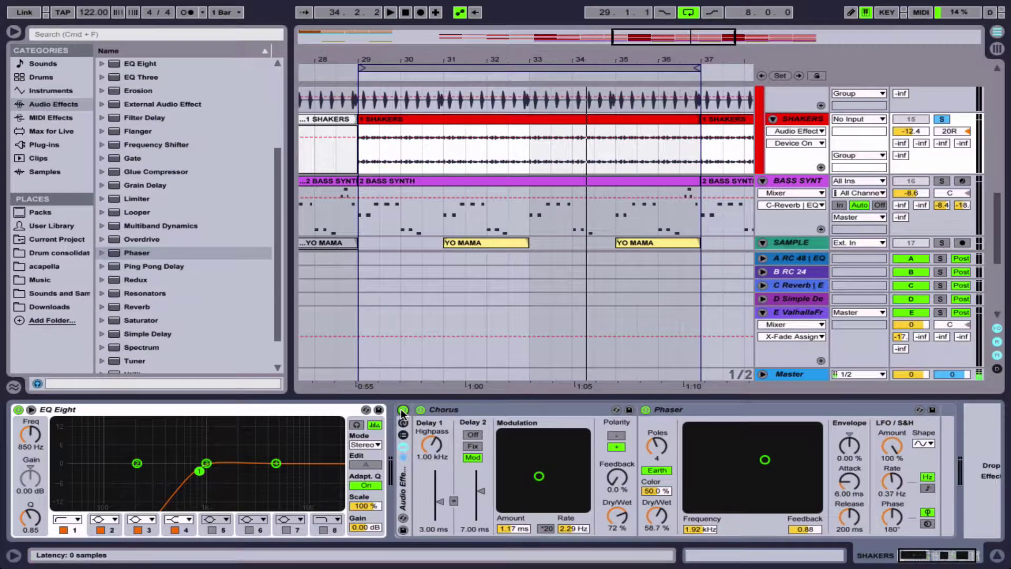
key(space)
click(403, 410)
click(403, 410)
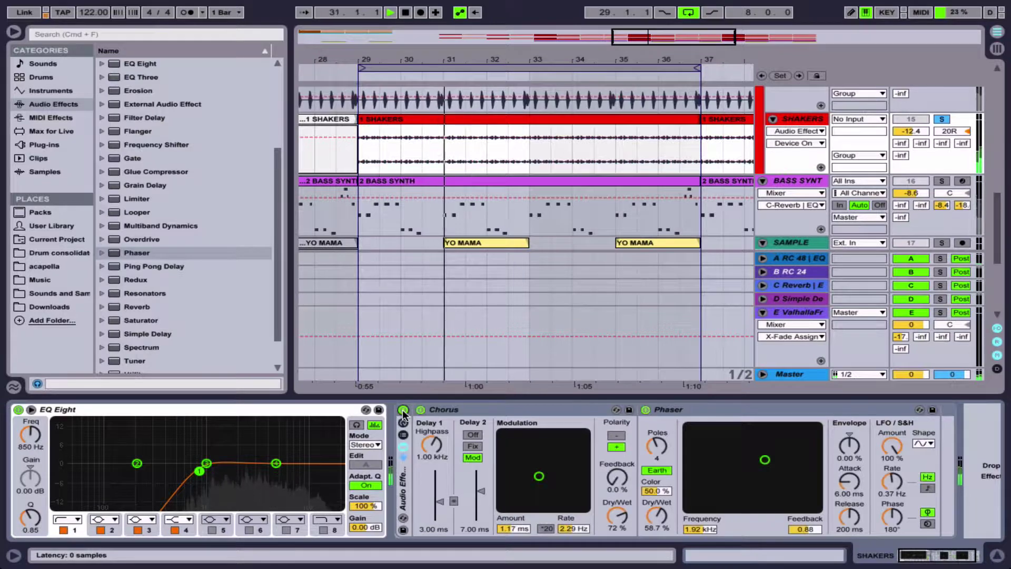
click(402, 410)
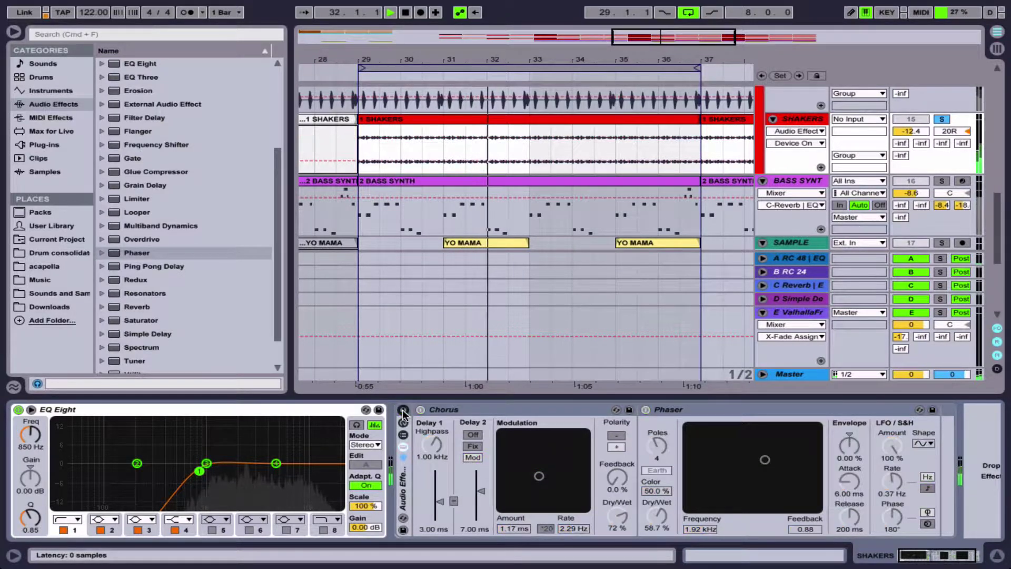
click(403, 410)
key(space)
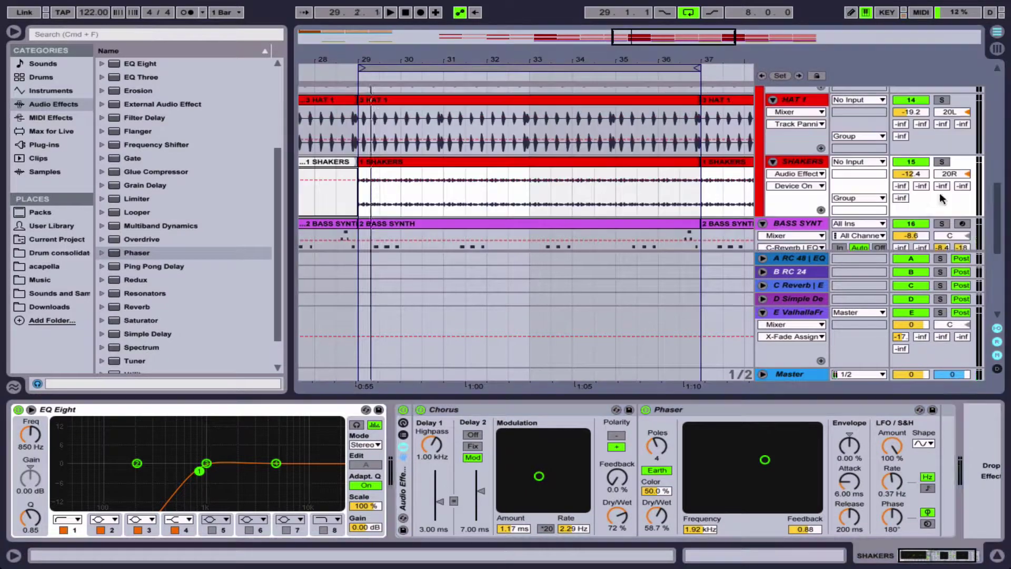
- Compare the shakers in the full mix with the Chorus and Phaser rack bypassed and active
key(space)
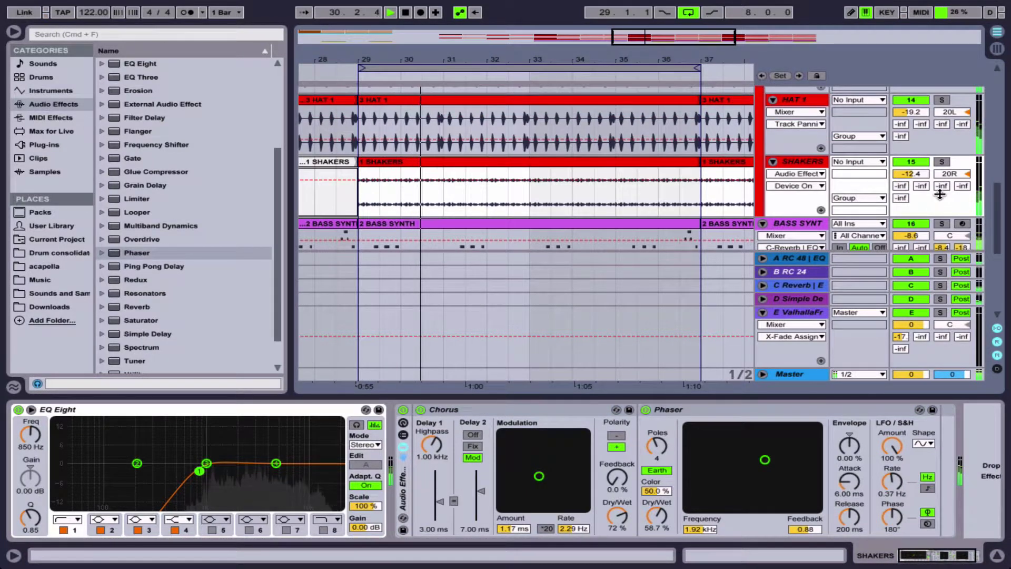
click(404, 410)
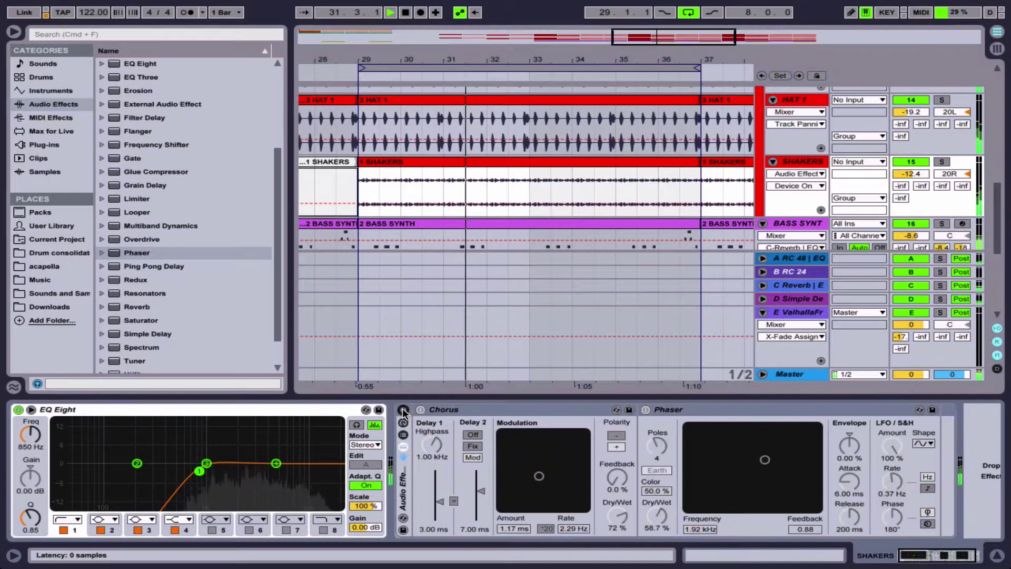
click(404, 410)
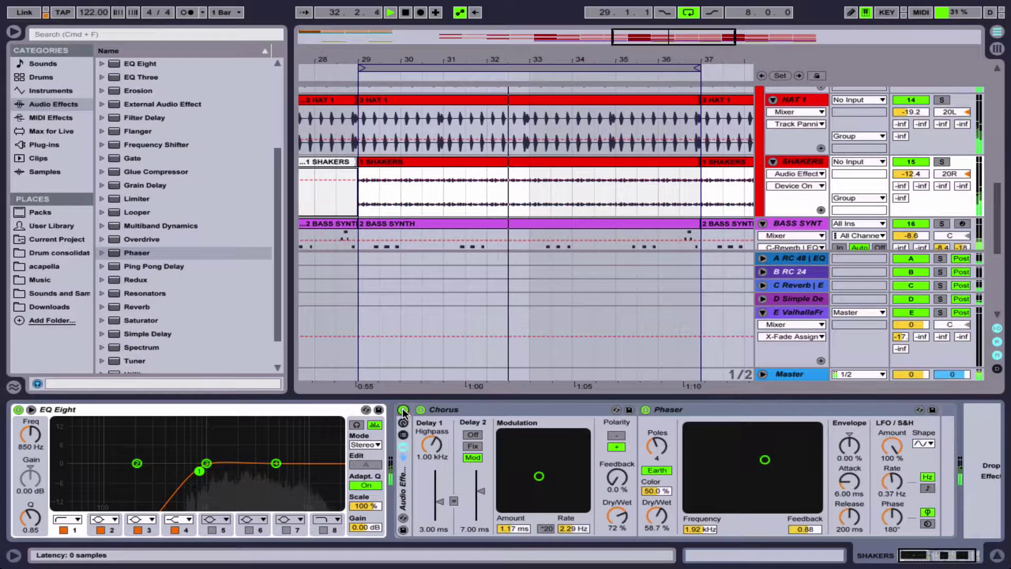
click(403, 410)
click(404, 410)
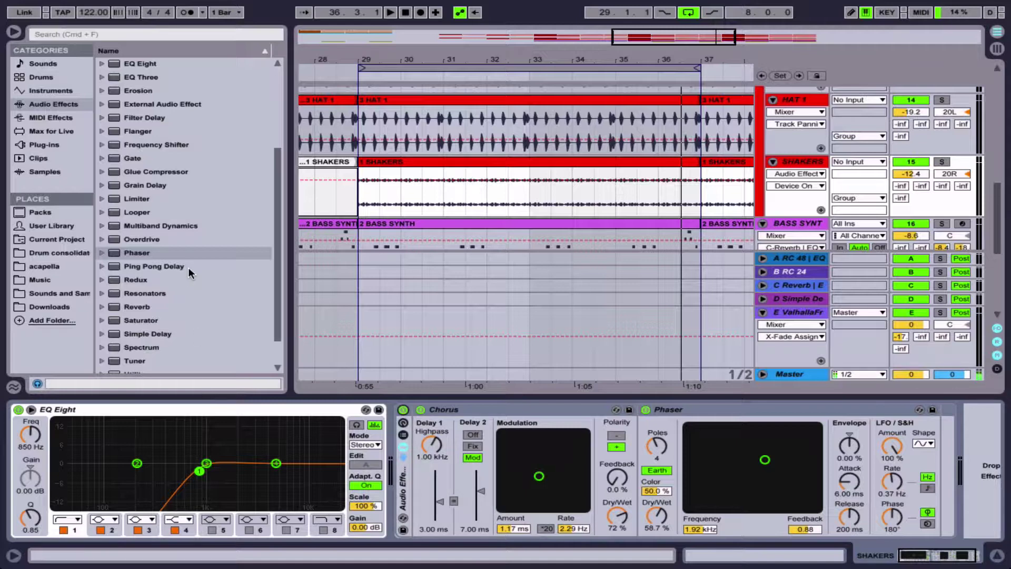
- Add an Auto Pan after the effect rack on the SHAKERS track and set its Amount to 100%
scroll(179, 157, up, 5)
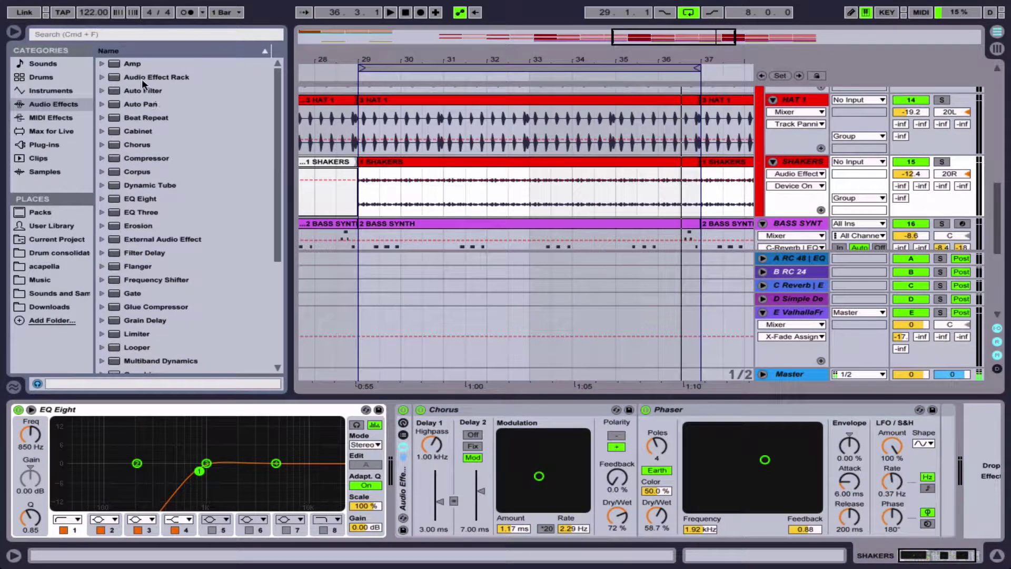
drag(142, 104, 852, 479)
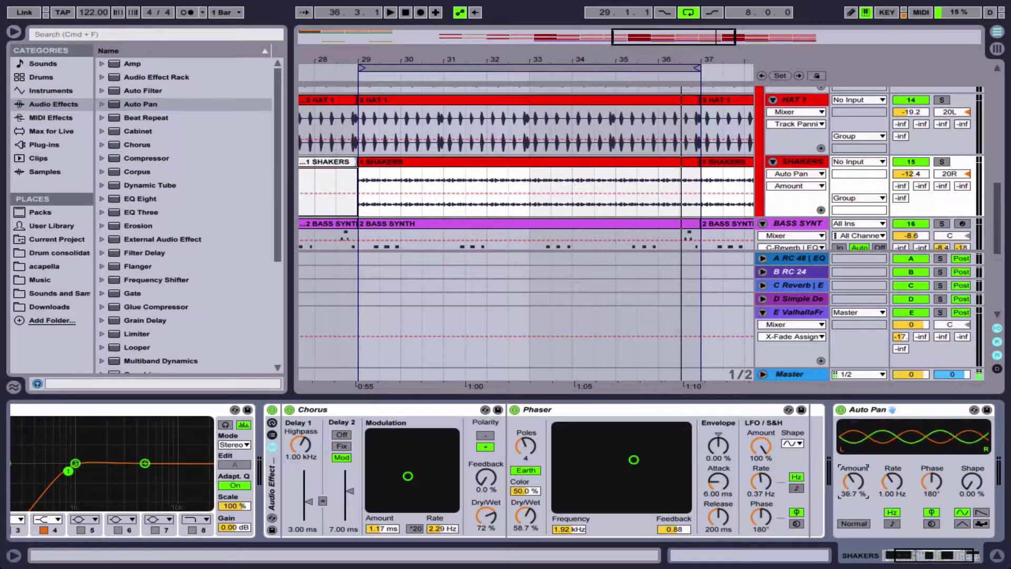
drag(857, 488, 858, 453)
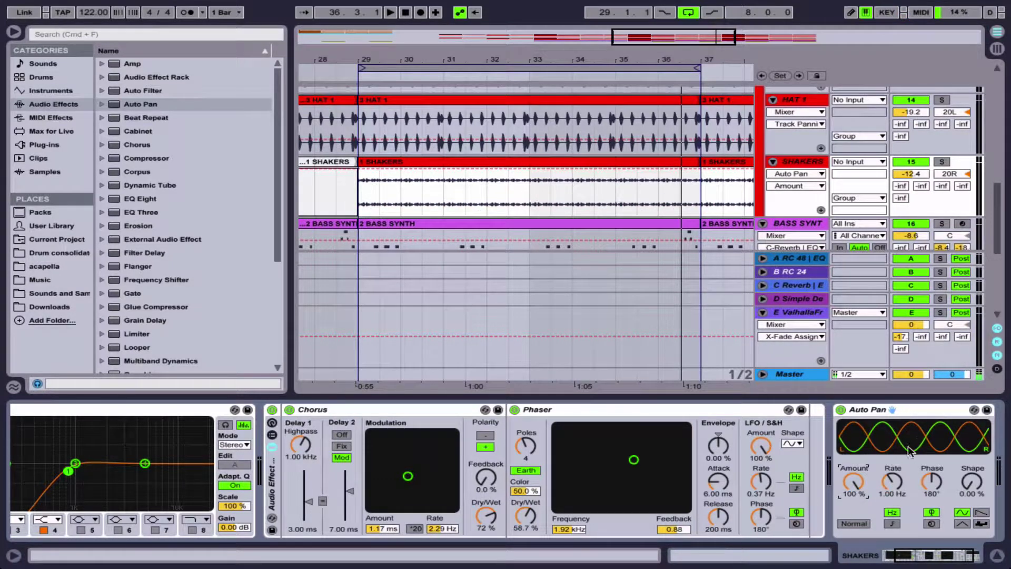
- Solo the SHAKERS track and, during playback, adjust the Auto Pan to Rate 0.17 Hz, Phase 177° and Amount 67.5%
click(940, 162)
scroll(940, 161, down, 1)
key(space)
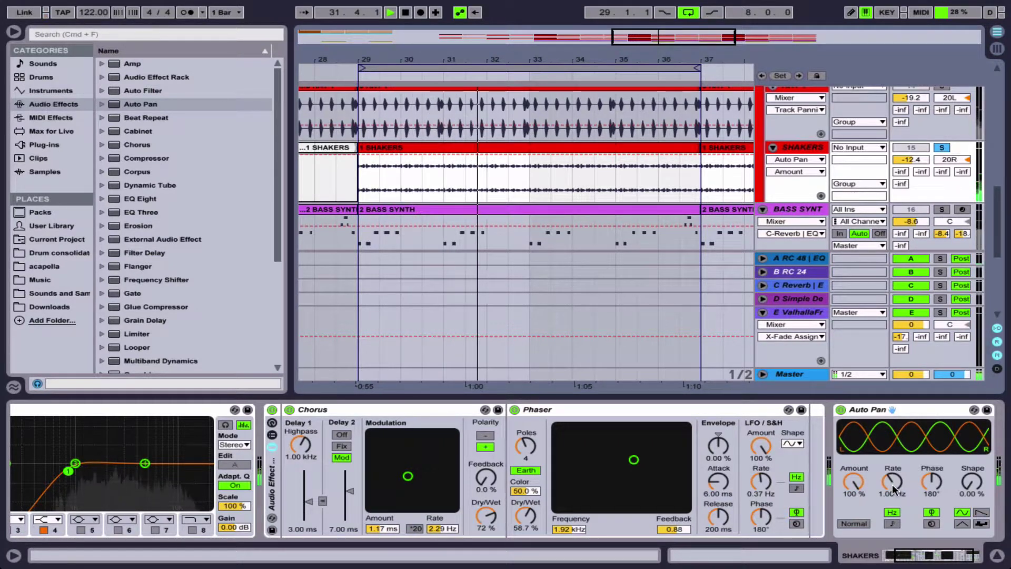
drag(892, 484, 931, 488)
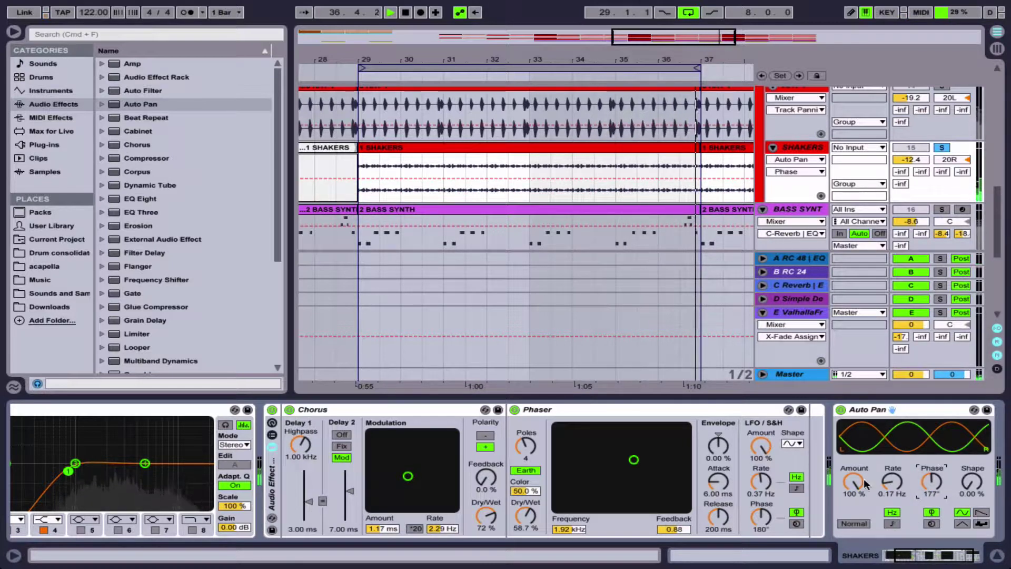
mouse_move(854, 481)
mouse_down()
mouse_move(854, 501)
mouse_move(857, 477)
mouse_up()
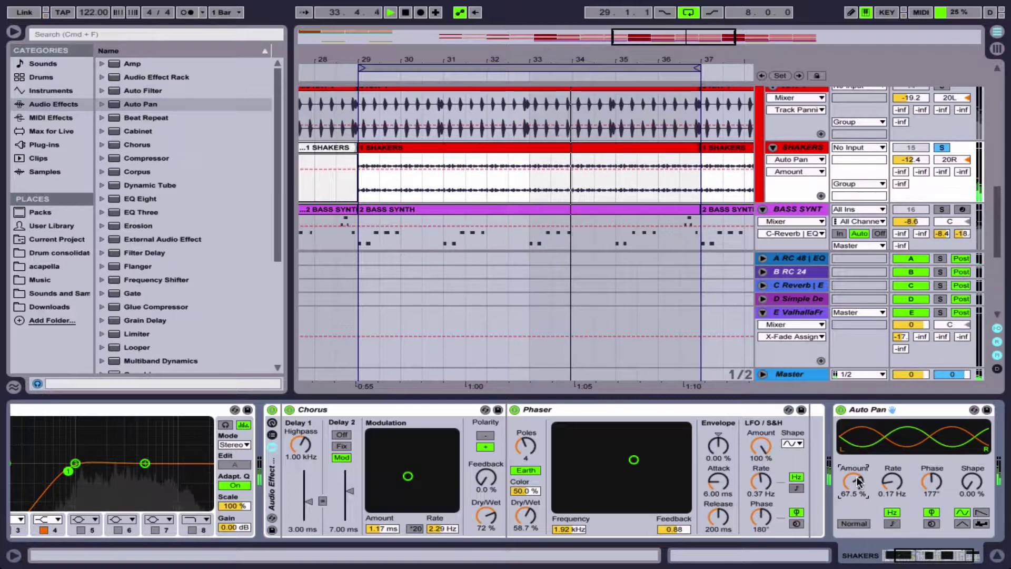
key(space)
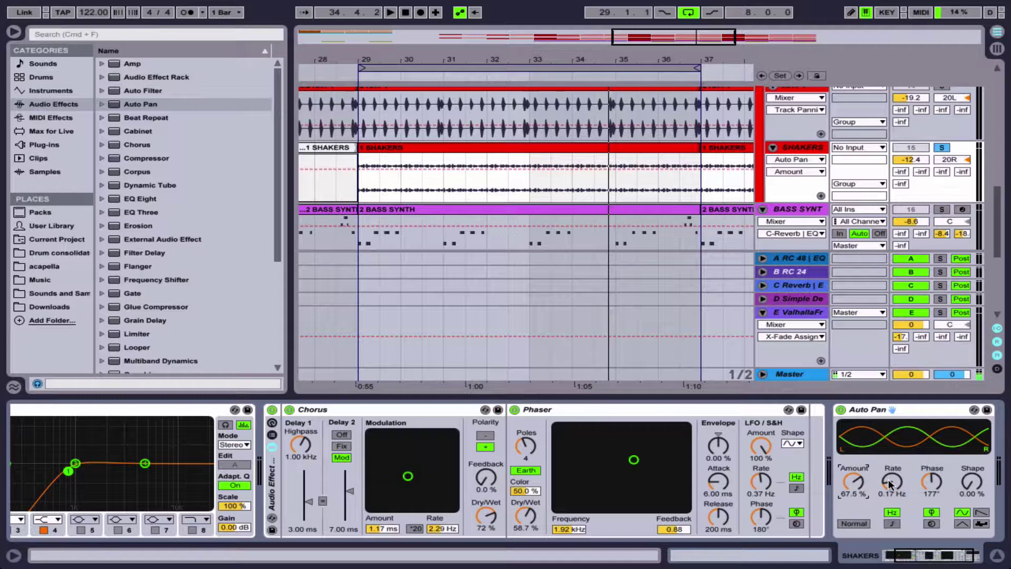
- Try the Auto Pan with other phase offsets such as 283°, and with its stereo mode switched to Spin
click(931, 523)
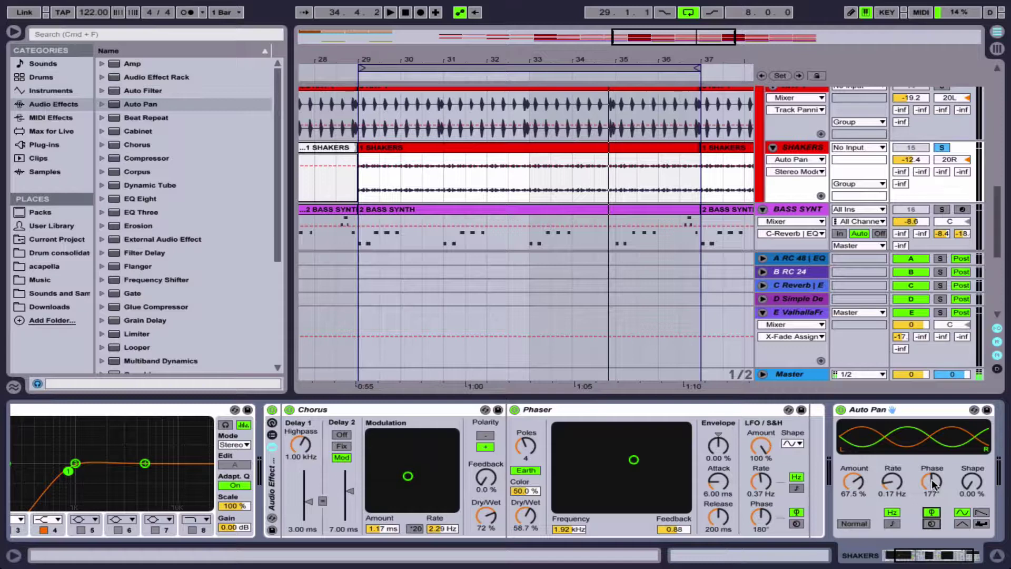
key(space)
mouse_move(931, 479)
mouse_down()
mouse_move(931, 463)
mouse_move(932, 480)
mouse_up()
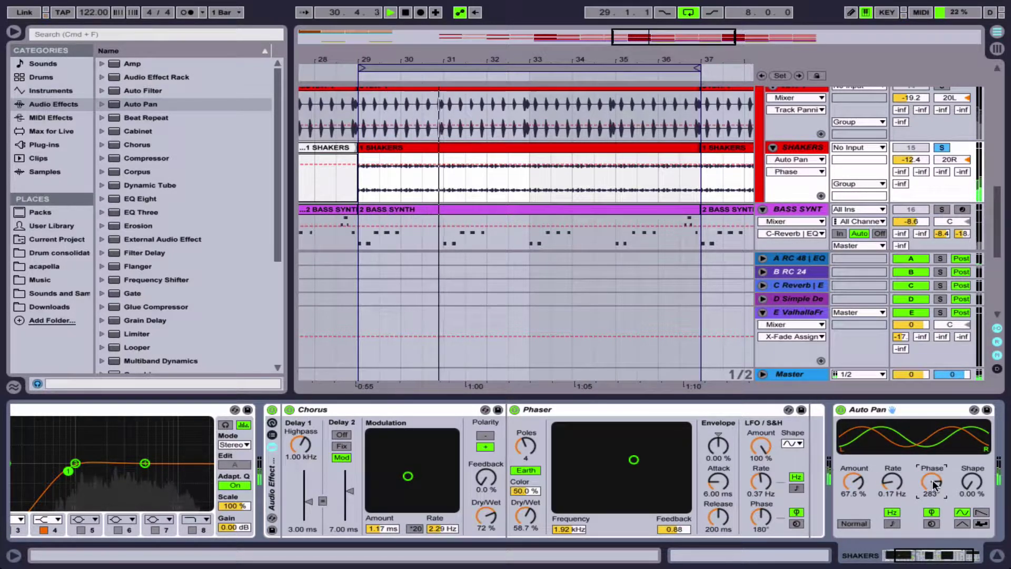
mouse_move(932, 479)
mouse_down()
mouse_move(932, 505)
mouse_move(926, 483)
mouse_up()
click(932, 524)
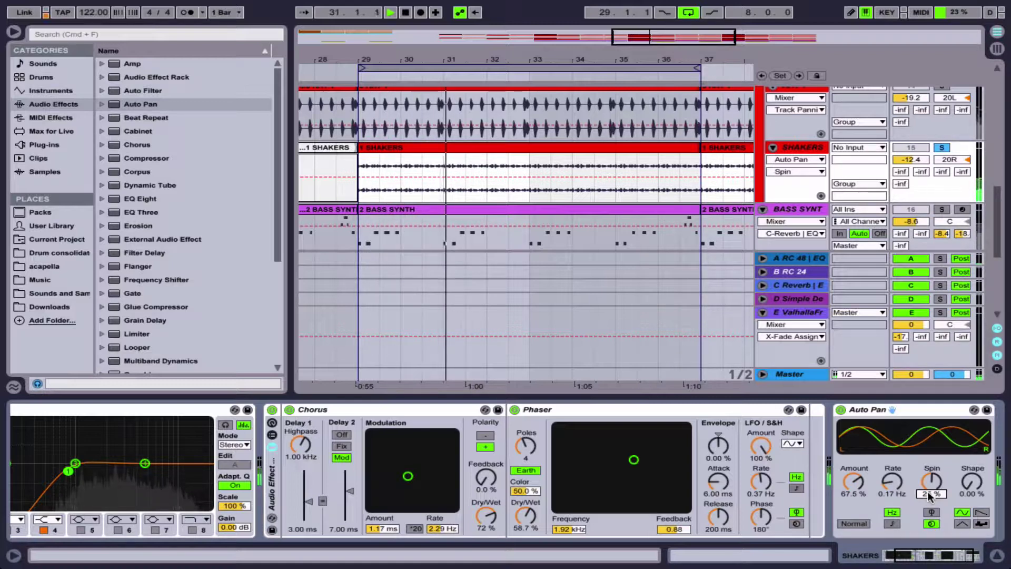
key(space)
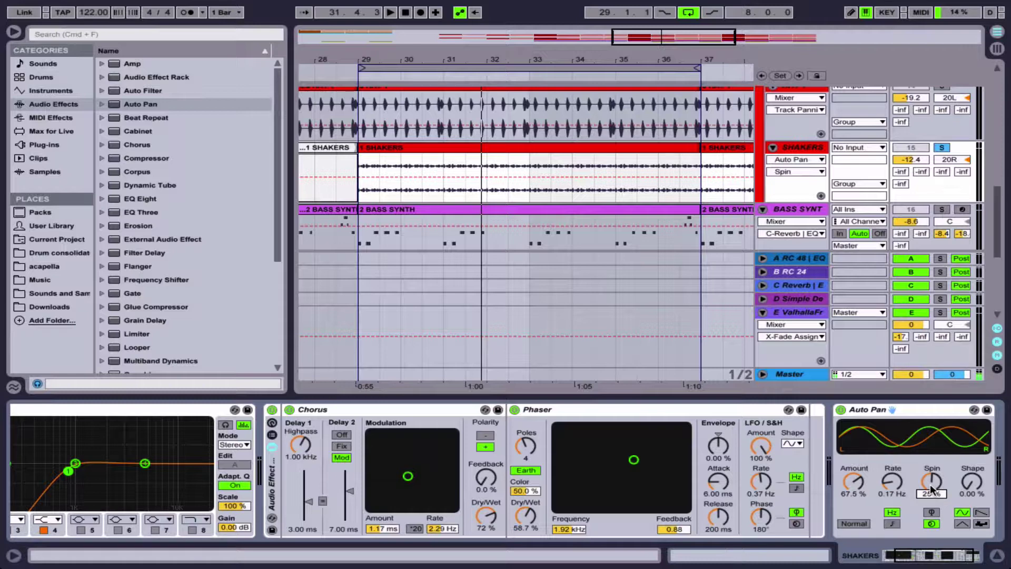
- Return the Auto Pan to Phase mode, set its Phase to 180° and audition the soloed shakers
click(933, 512)
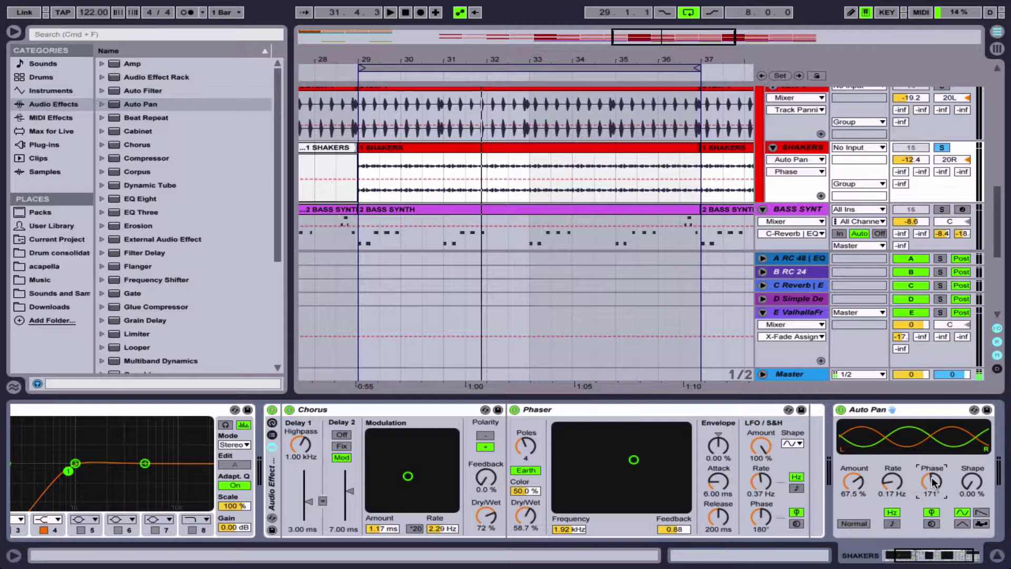
drag(931, 481, 932, 479)
key(space)
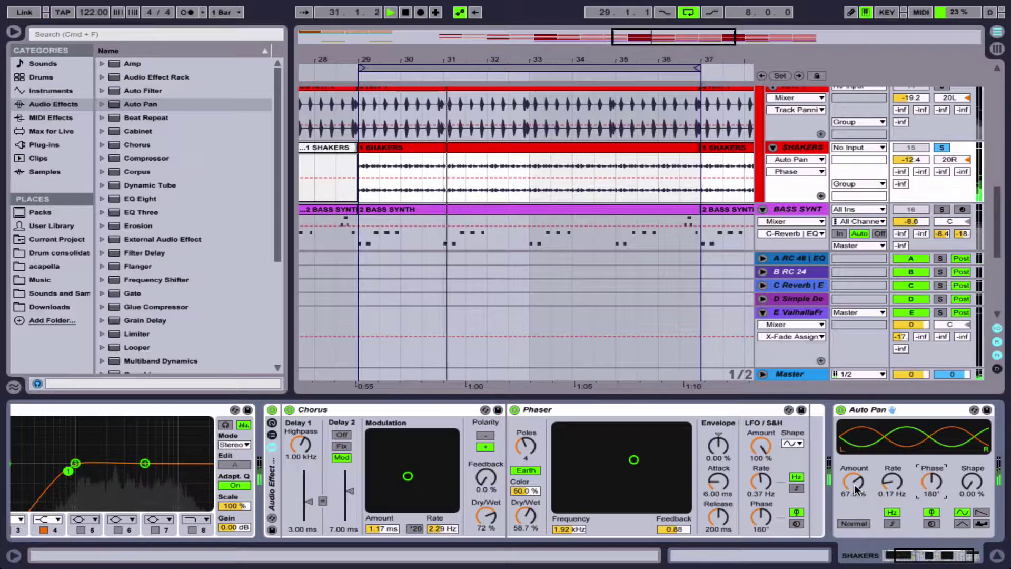
key(space)
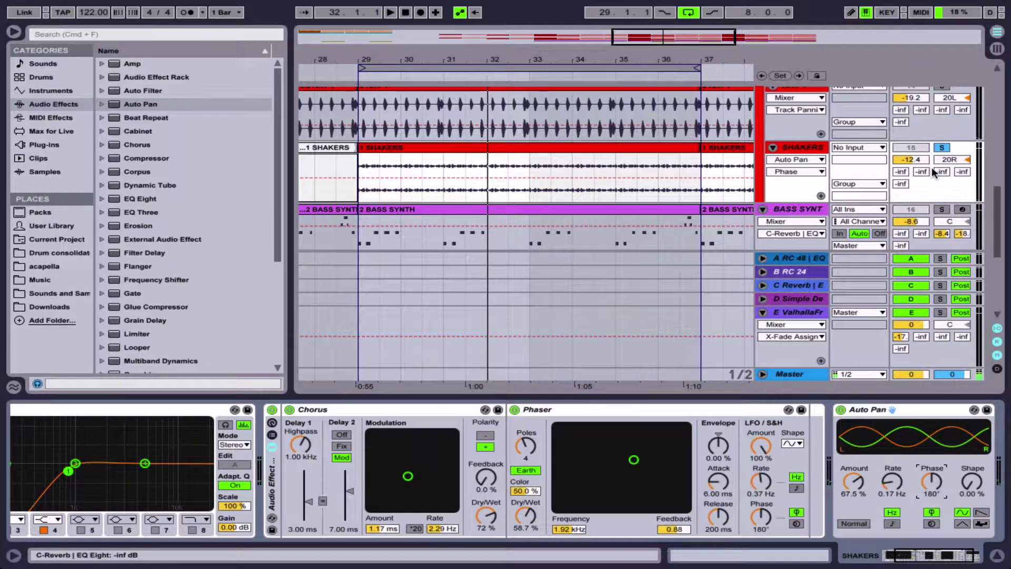
- Unsolo the SHAKERS track to audition it in the full mix and switch off its Auto Pan
click(942, 147)
key(space)
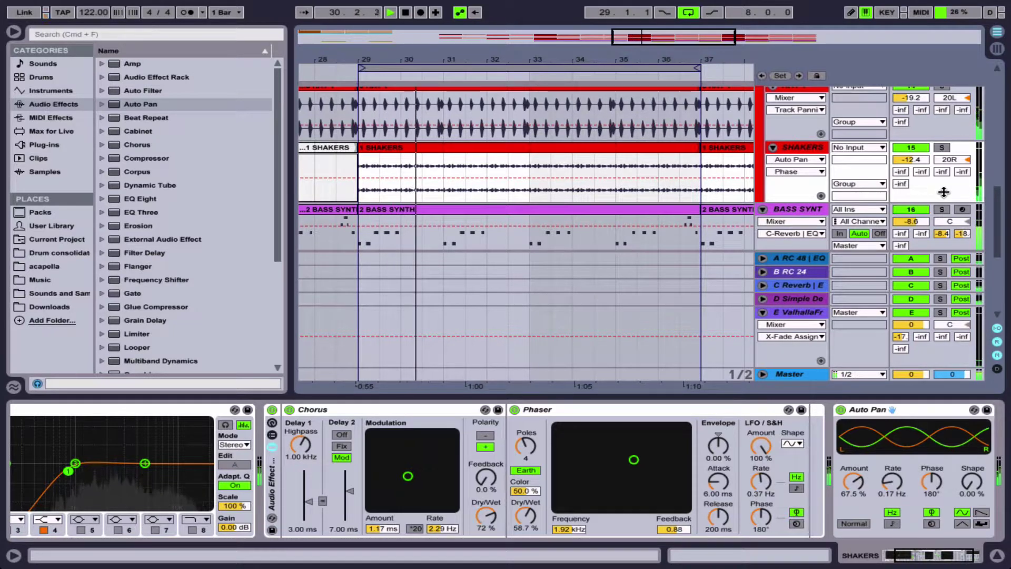
key(space)
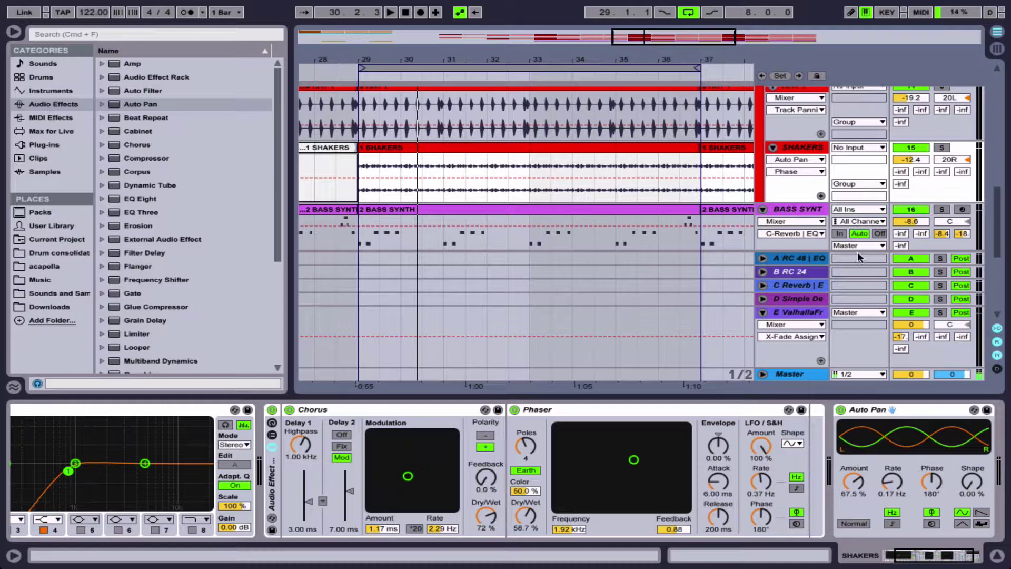
click(841, 409)
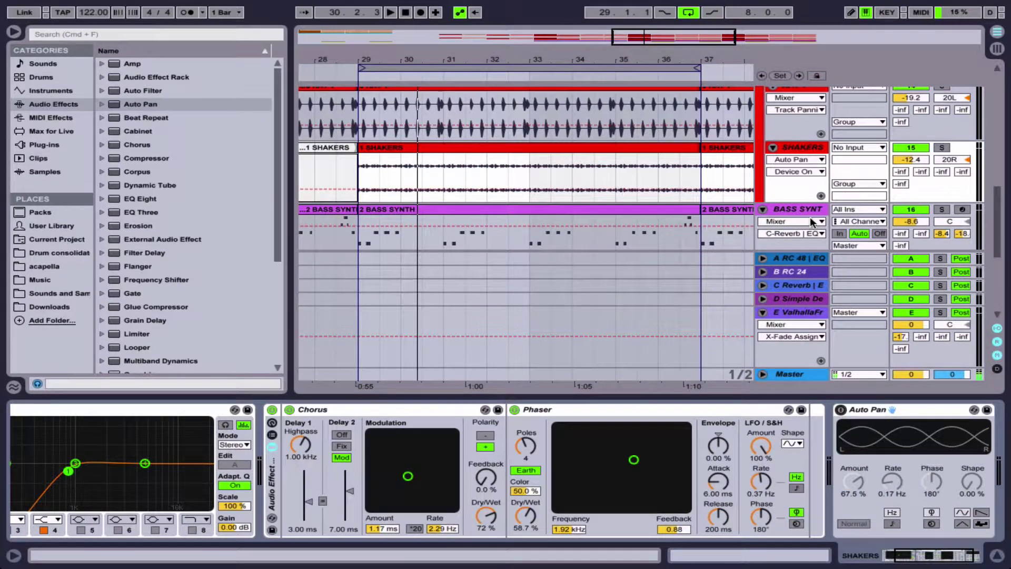
- Select the YO MAMA clip at bar 31 on the SAMPLE track and place the insertion marker at bar 32
scroll(546, 199, down, 5)
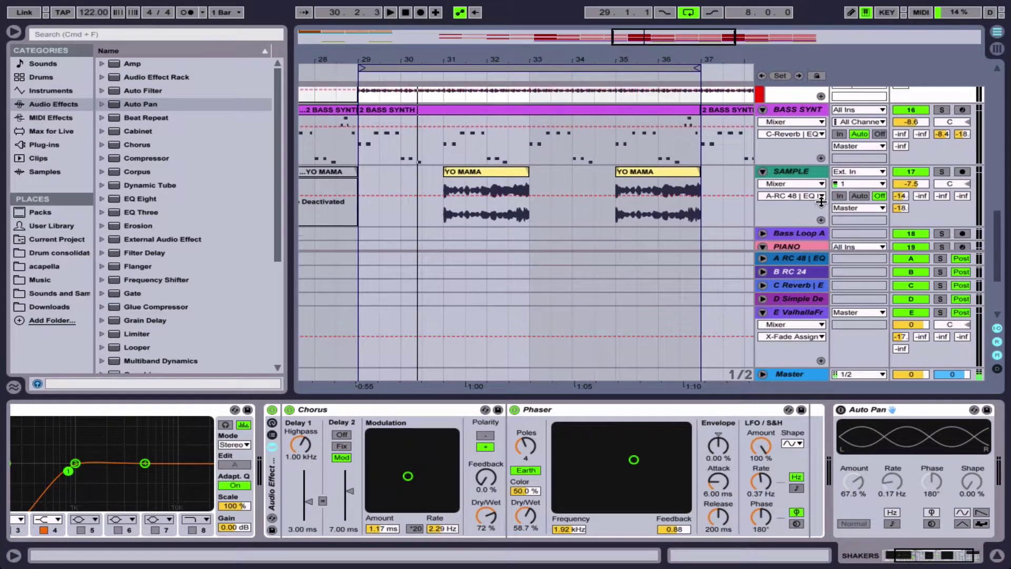
click(505, 172)
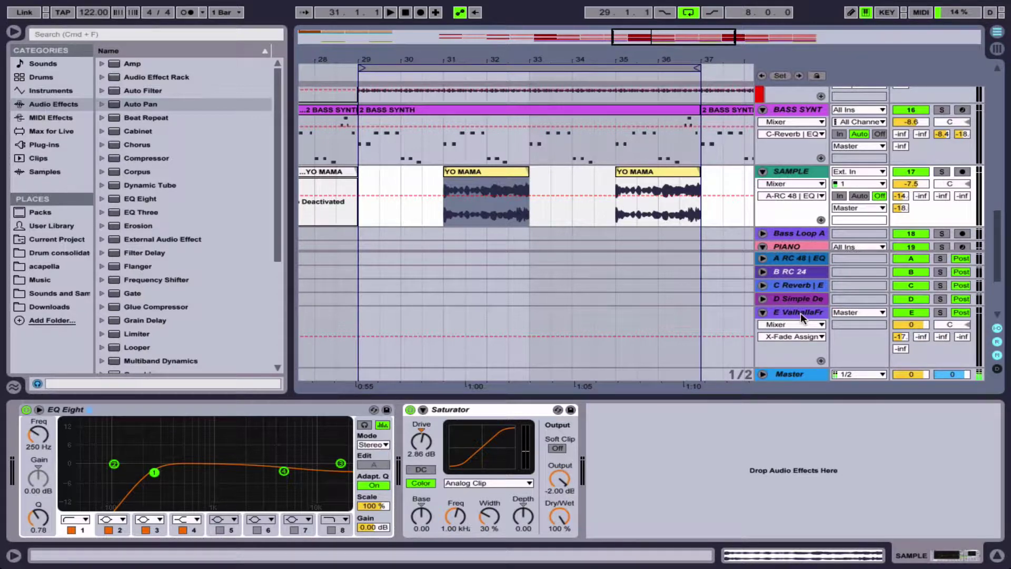
click(493, 213)
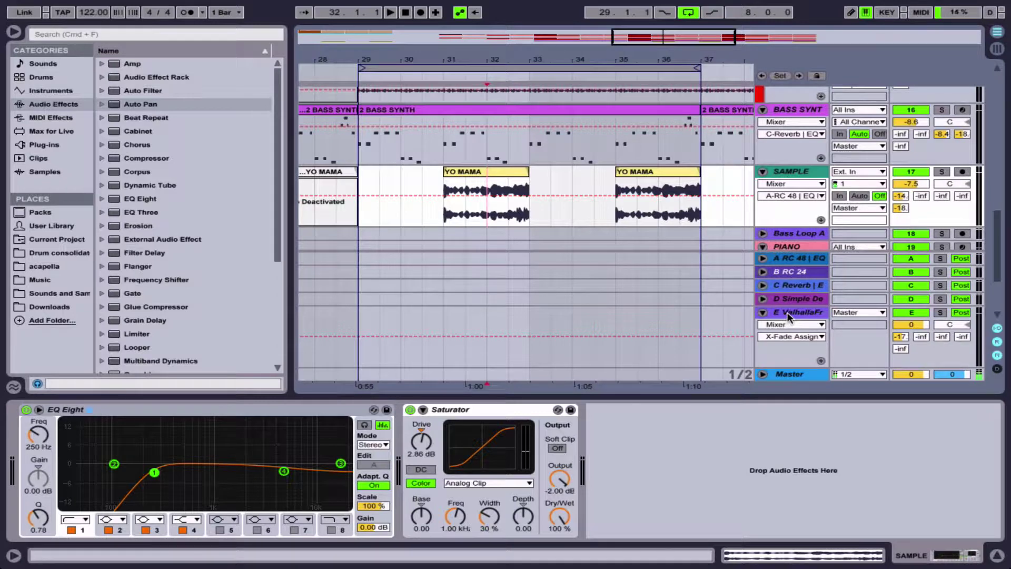
- Audition the SAMPLE track soloed, and return it to the full mix
key(space)
click(942, 172)
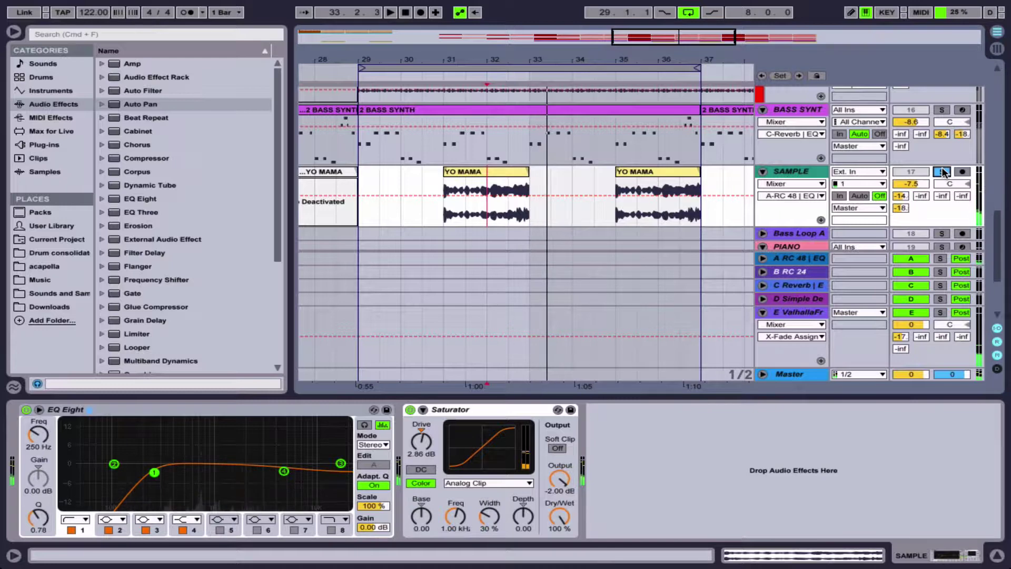
click(942, 171)
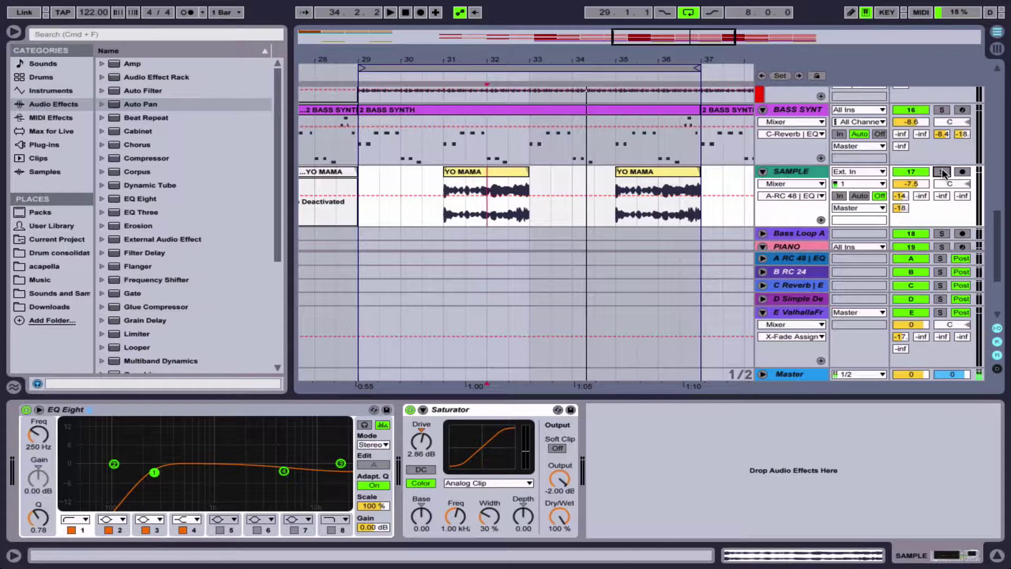
- Add an Auto Pan after the EQ Eight on return track E, set its Shape to 46.0 % and audition it
click(795, 311)
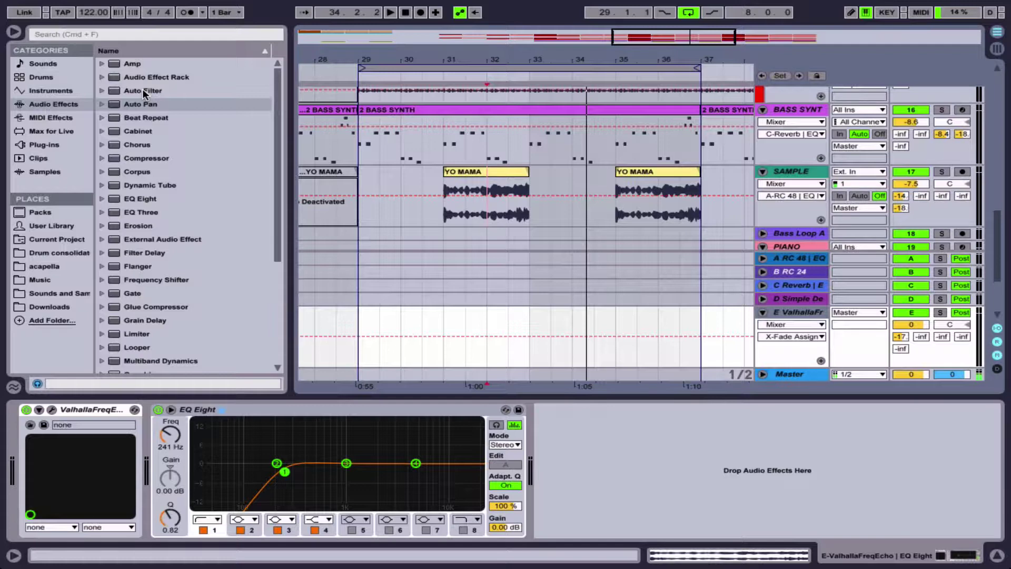
drag(142, 104, 591, 456)
key(space)
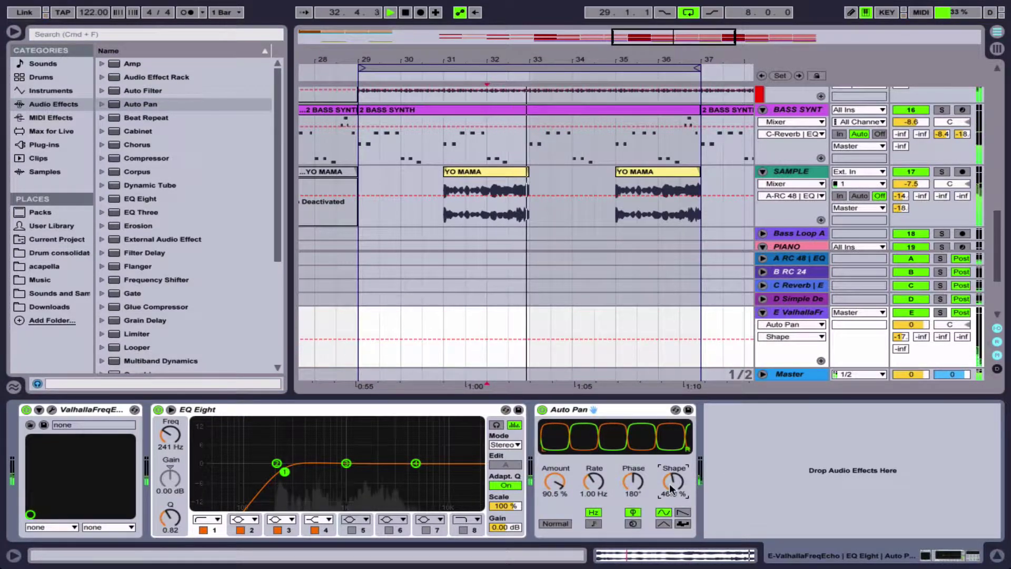
drag(673, 481, 673, 483)
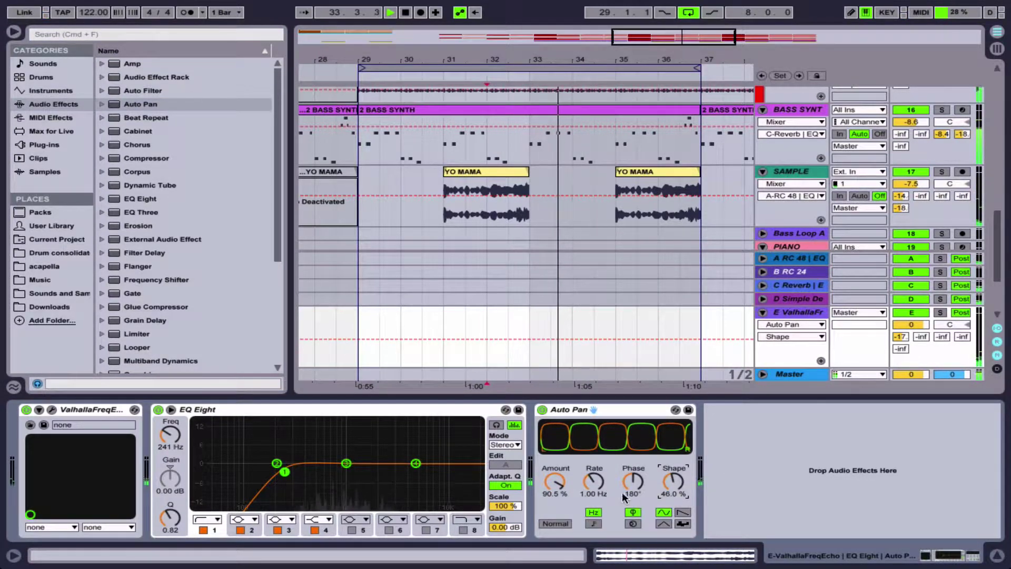
- Sync the Auto Pan's rate to the tempo at 1/4 and raise its Amount to 100 %
click(593, 522)
drag(594, 482, 594, 477)
key(Up)
key(Up)
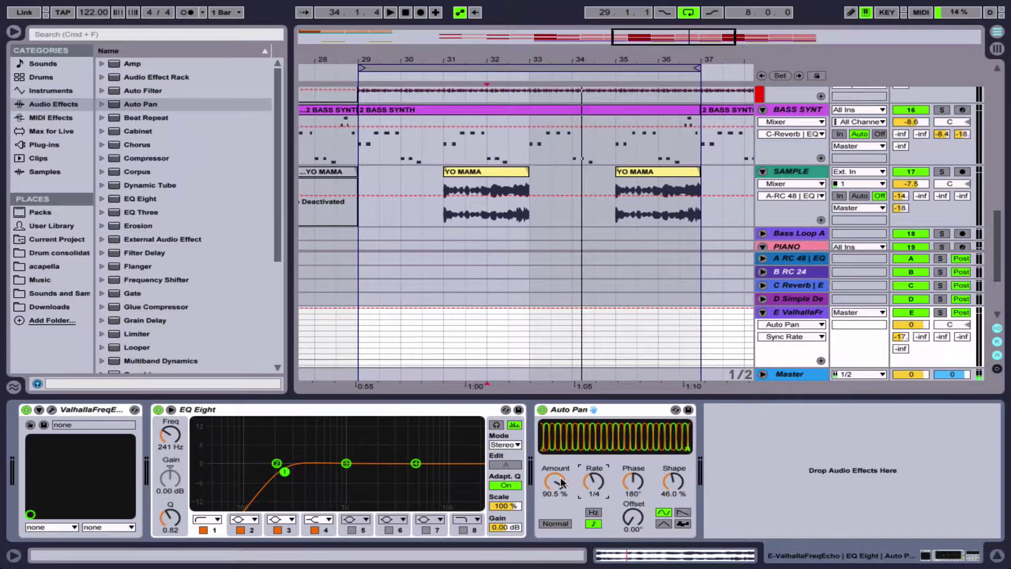
drag(563, 484, 564, 474)
click(595, 485)
click(556, 487)
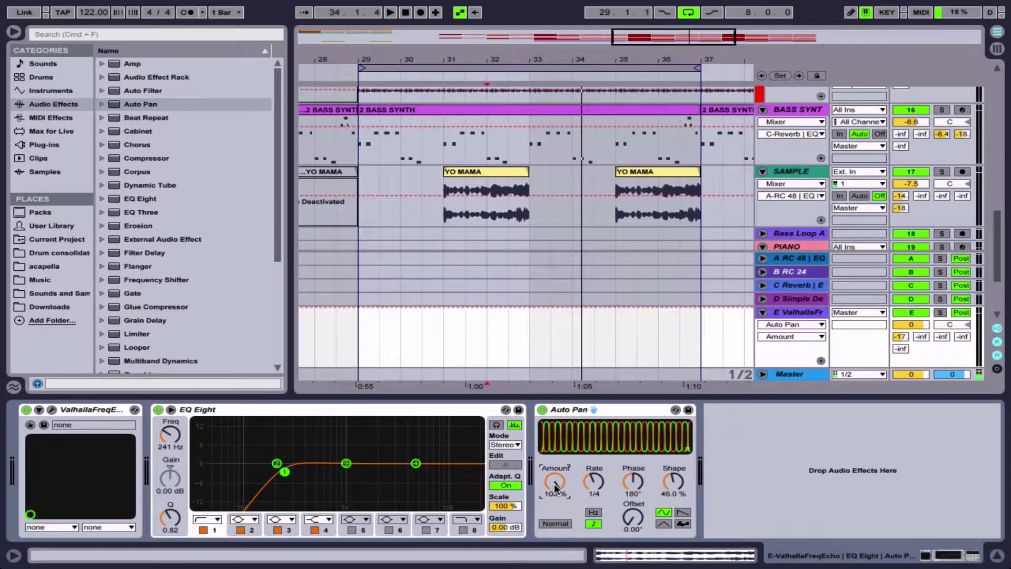
- Audition the panned echo in the full mix, and again with the SAMPLE track soloed
key(space)
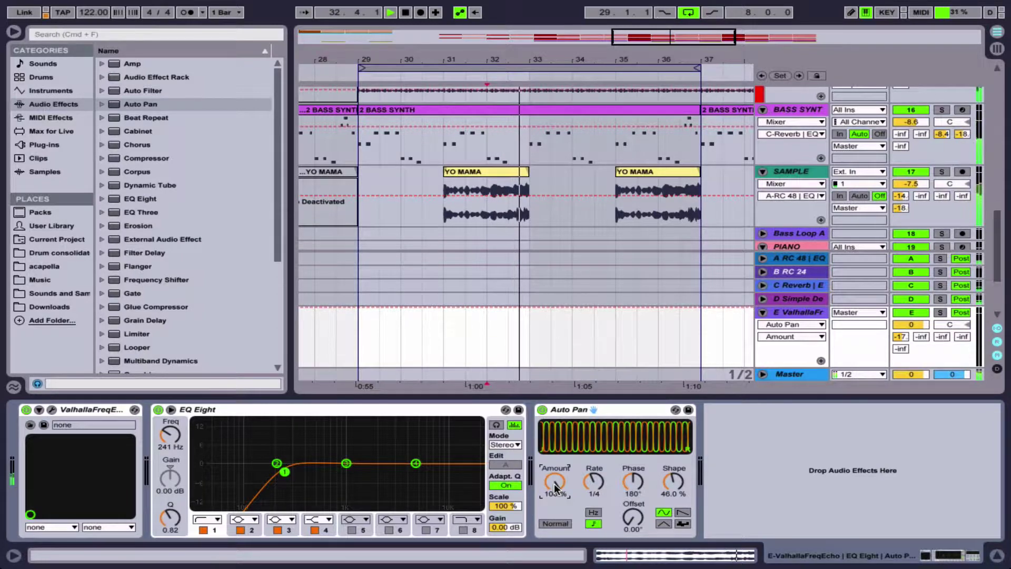
key(space)
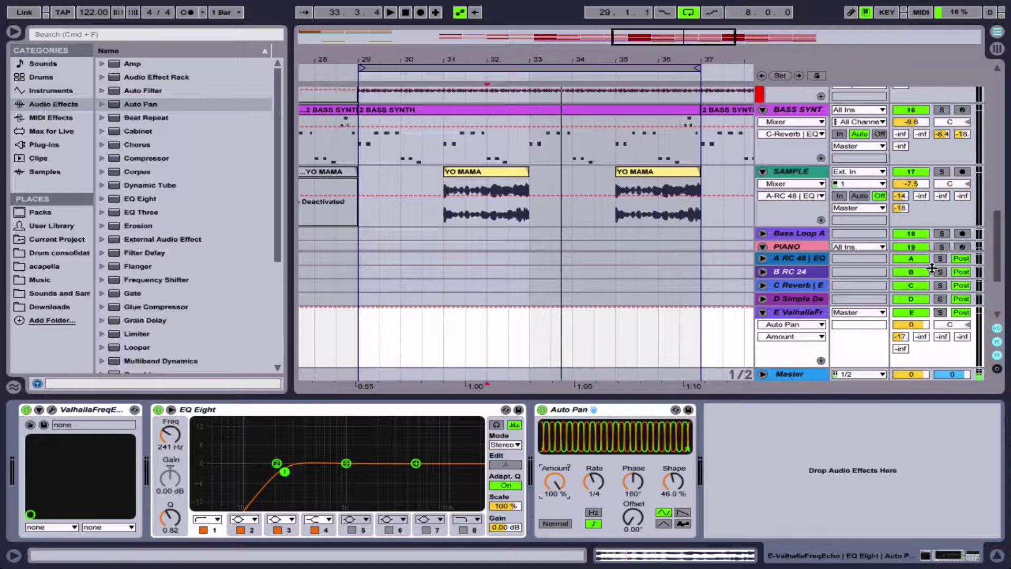
click(941, 169)
key(space)
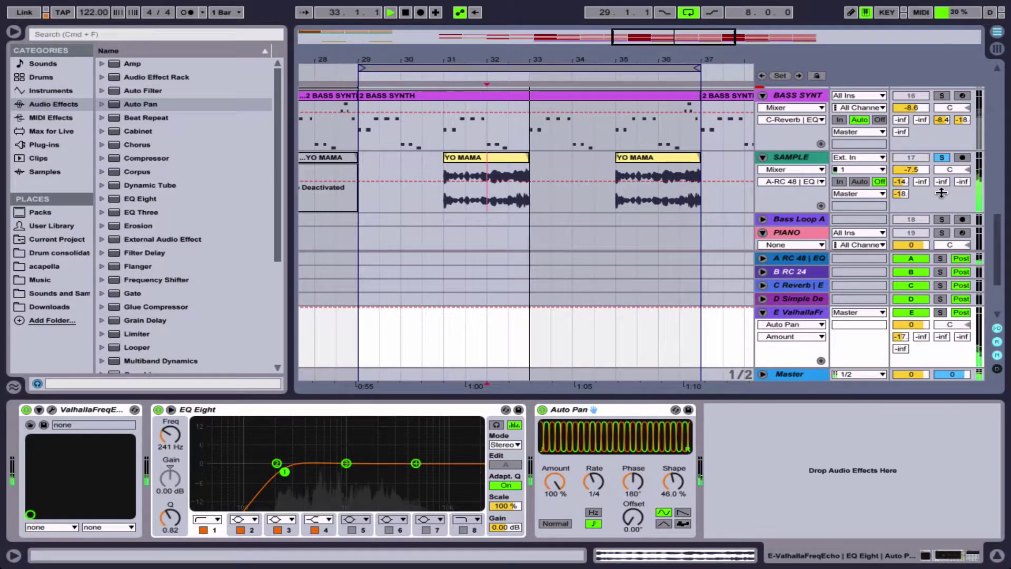
key(space)
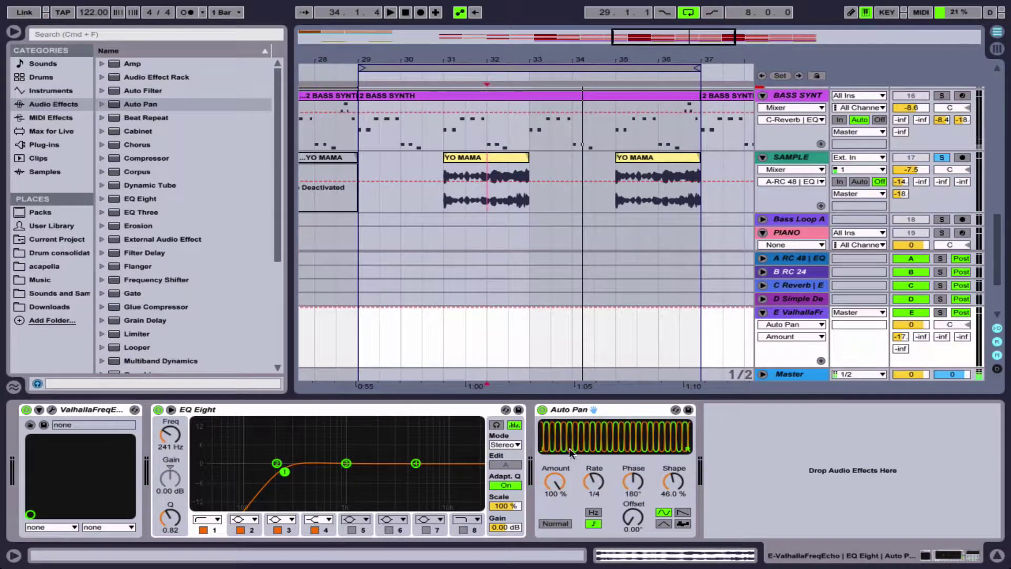
- Set the Auto Pan's synced Rate to 1/2 and audition the soloed sample
drag(594, 481, 593, 474)
key(Up)
key(Up)
key(Up)
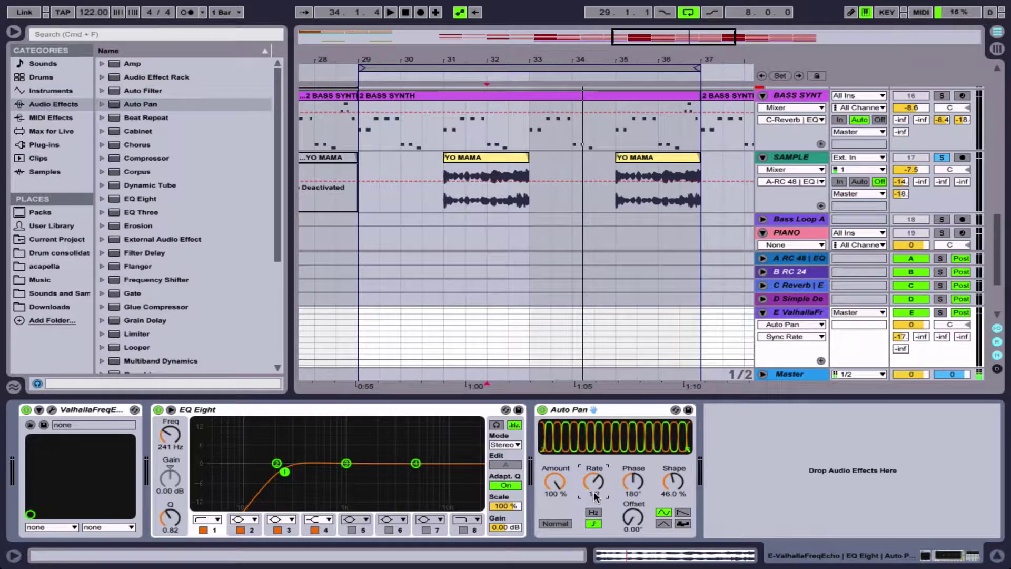
key(space)
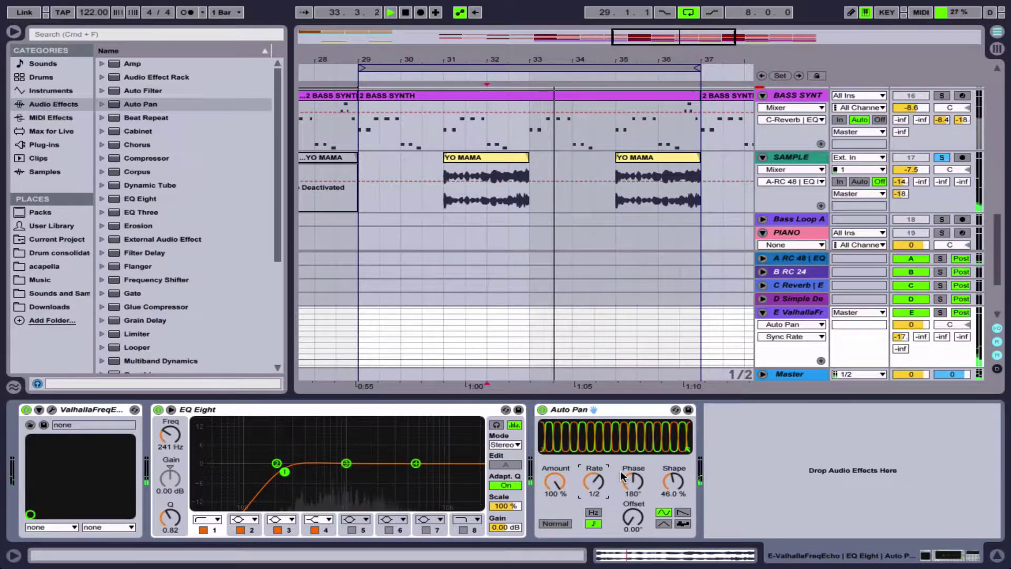
key(space)
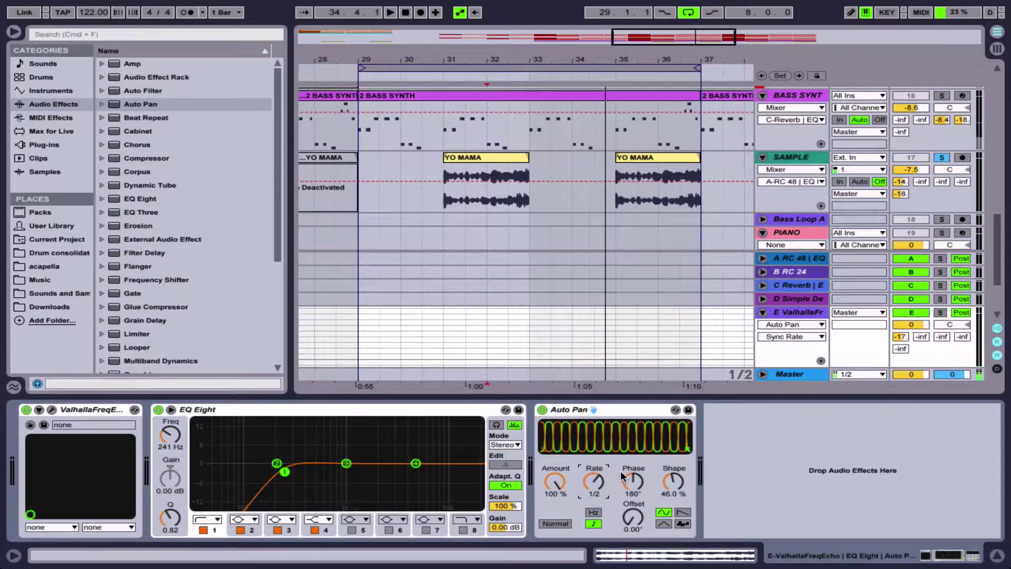
- Set the Auto Pan's Shape to 37.3 % and its Amount to 87.5 % while auditioning the soloed sample
drag(678, 487, 677, 492)
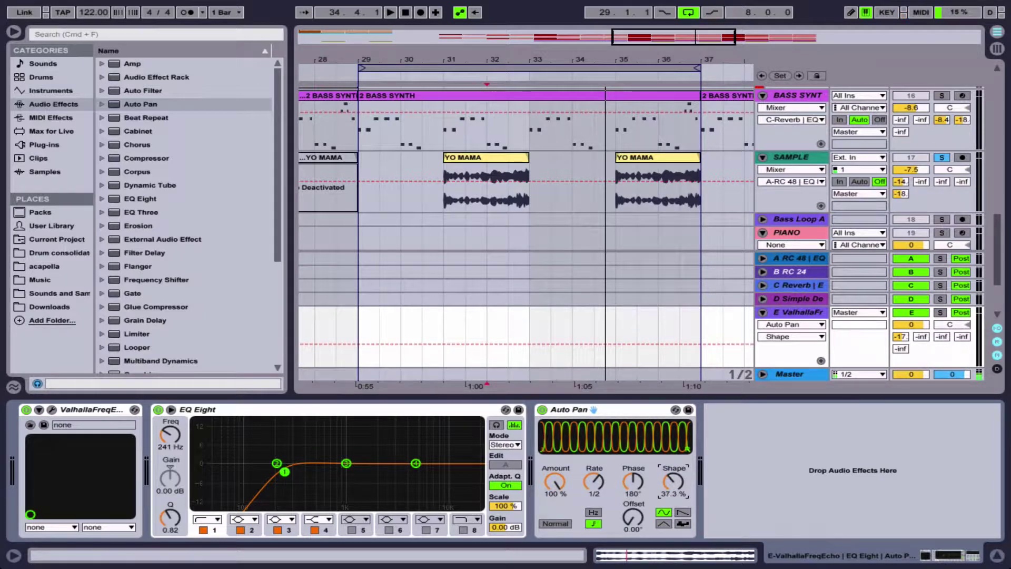
drag(563, 484, 563, 501)
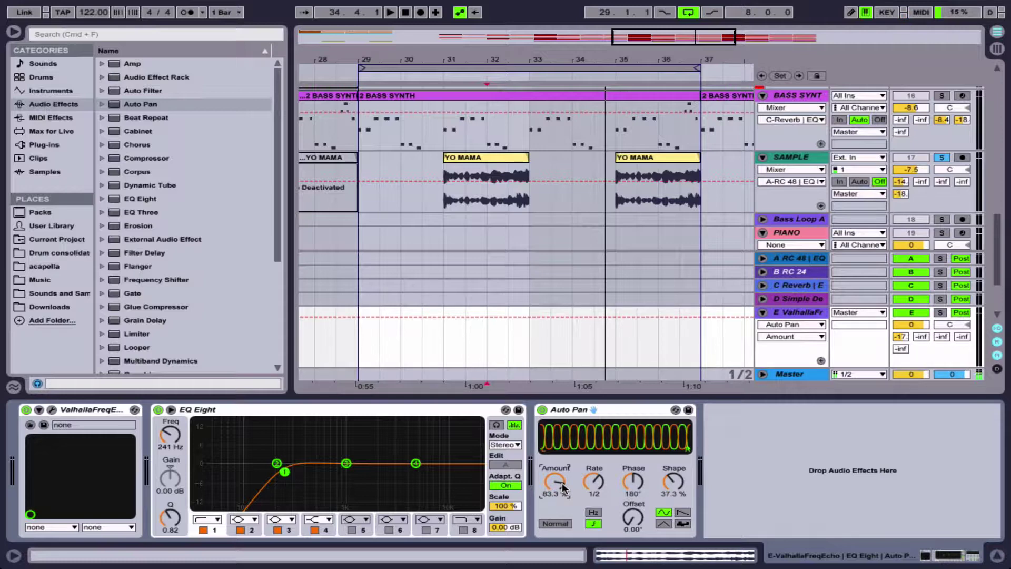
key(space)
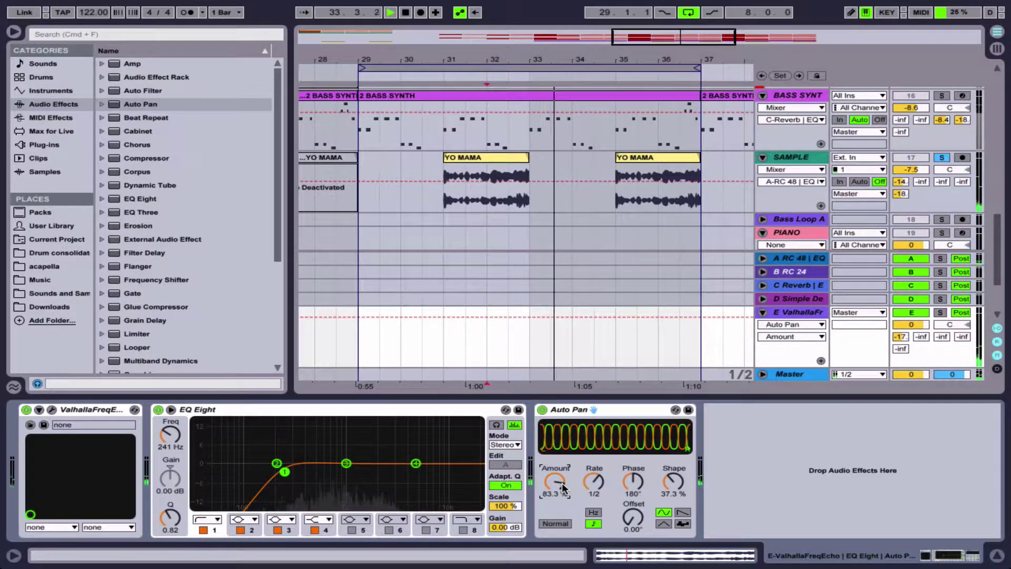
drag(561, 485, 560, 479)
key(space)
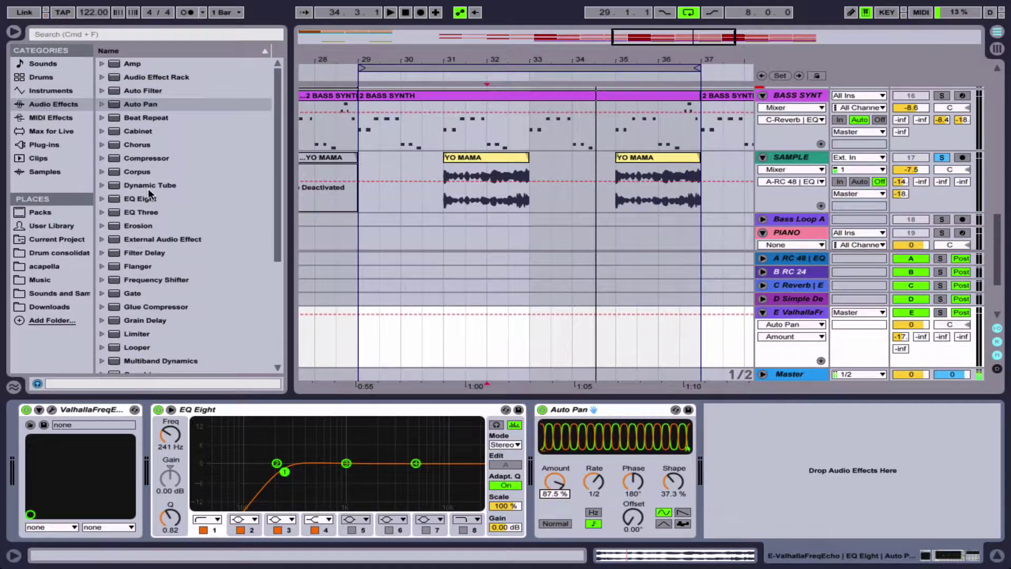
- Add the Xfer Records Dimension Expander plug-in to the end of return track E's chain and switch it off
click(55, 142)
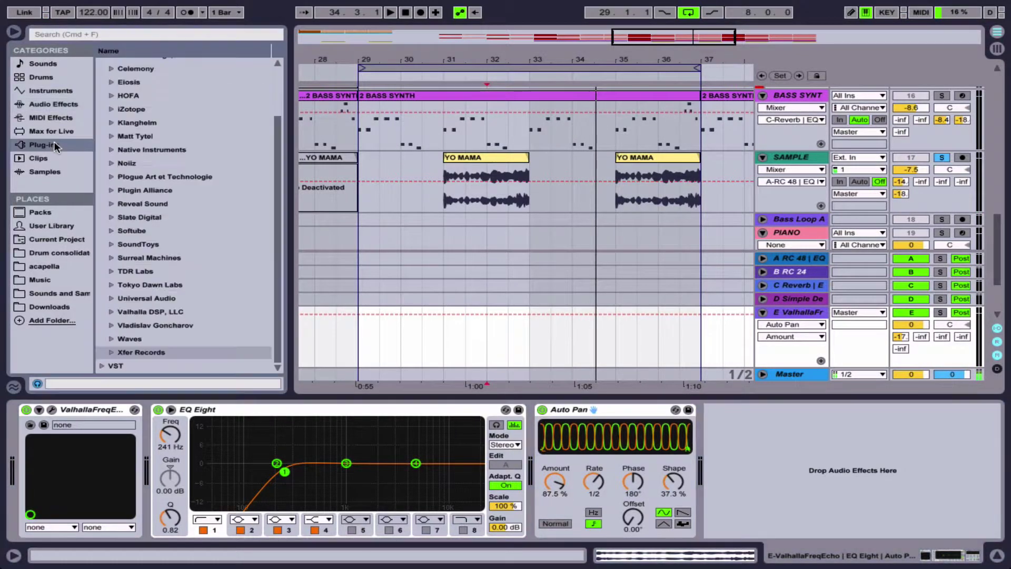
click(111, 351)
double_click(165, 365)
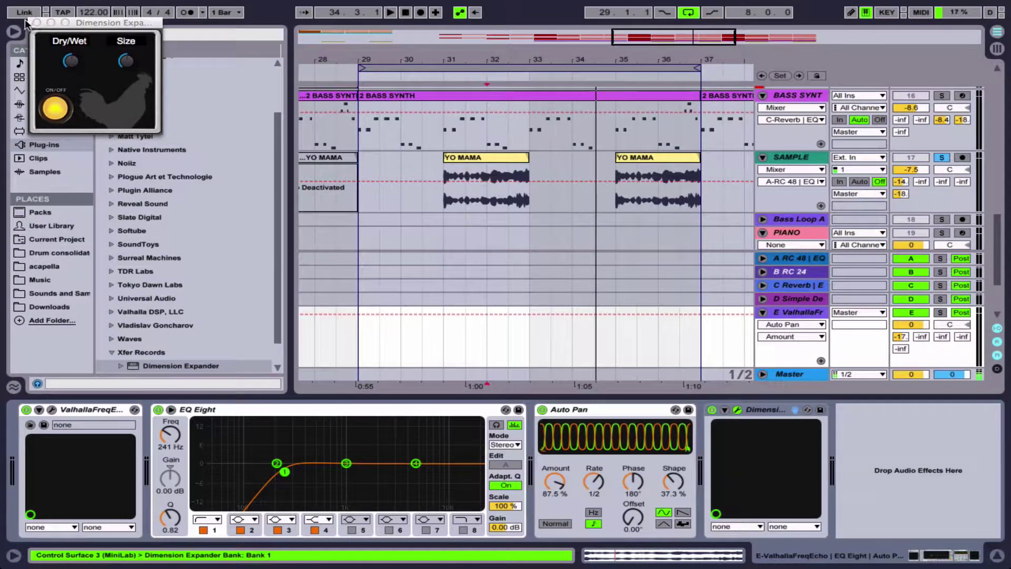
click(36, 24)
click(713, 410)
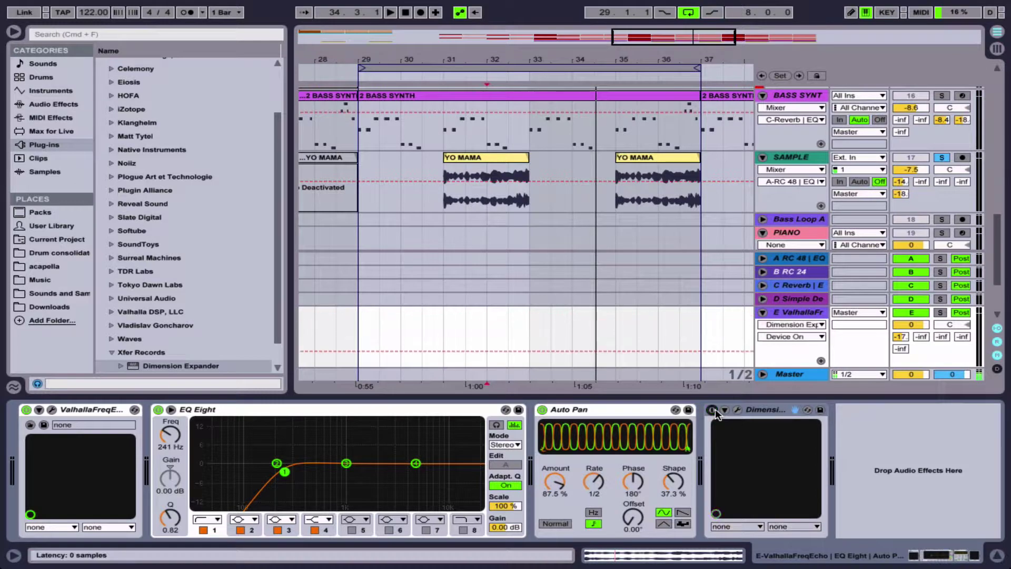
- Insert the Soundtoys PanMan VST directly after the Auto Pan on return track E
click(621, 412)
scroll(166, 136, up, 3)
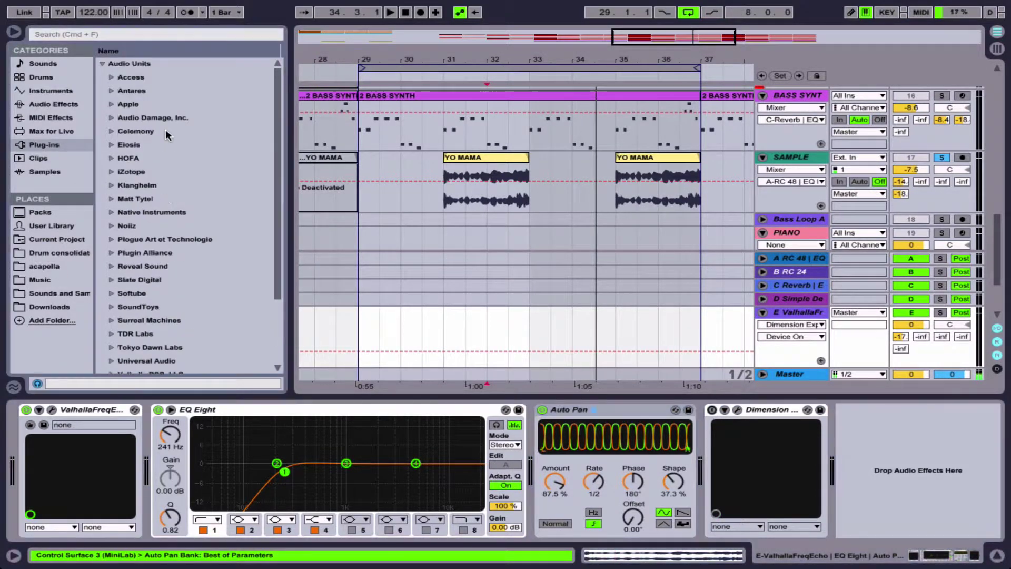
click(102, 63)
click(102, 77)
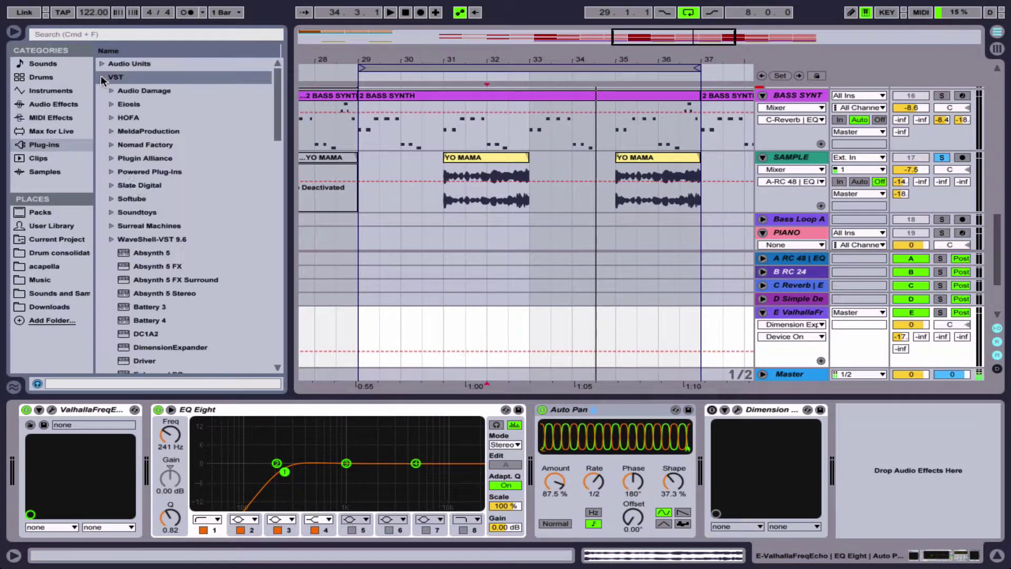
click(111, 212)
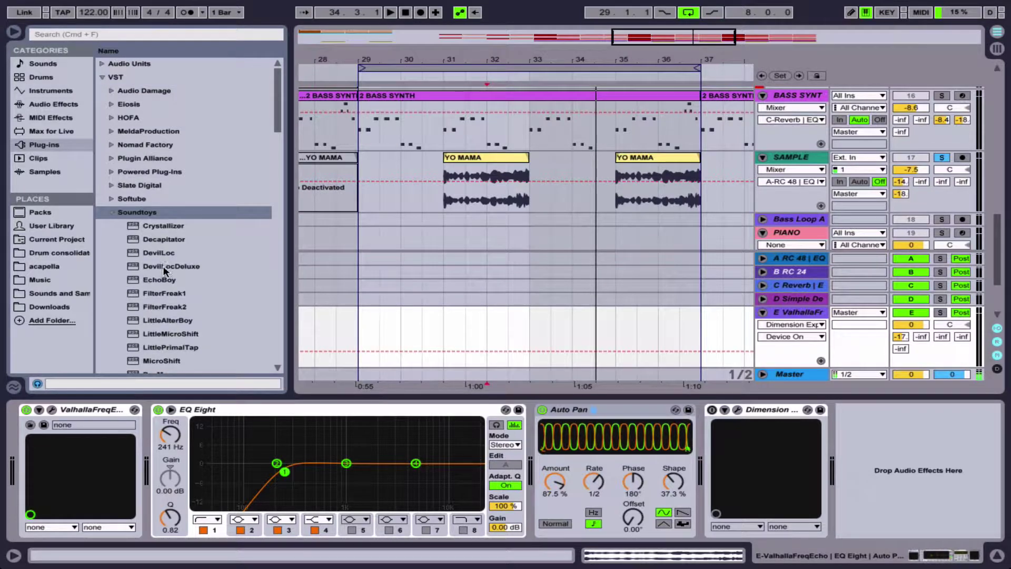
scroll(164, 315, down, 3)
double_click(151, 306)
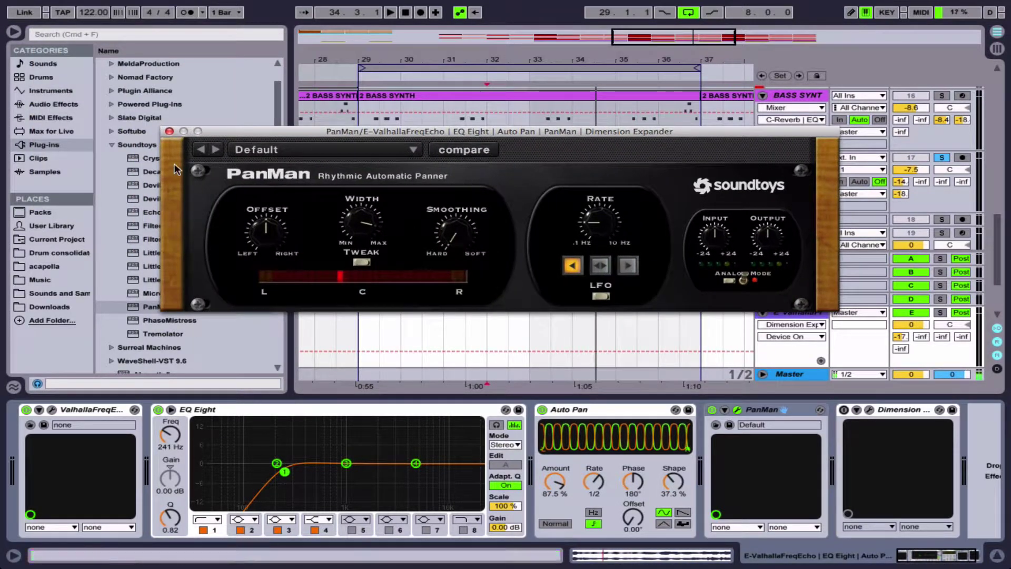
- Load PanMan's Ball Bounce Panner preset from Rhythmic Pans, switch off the Auto Pan and audition the result
click(254, 153)
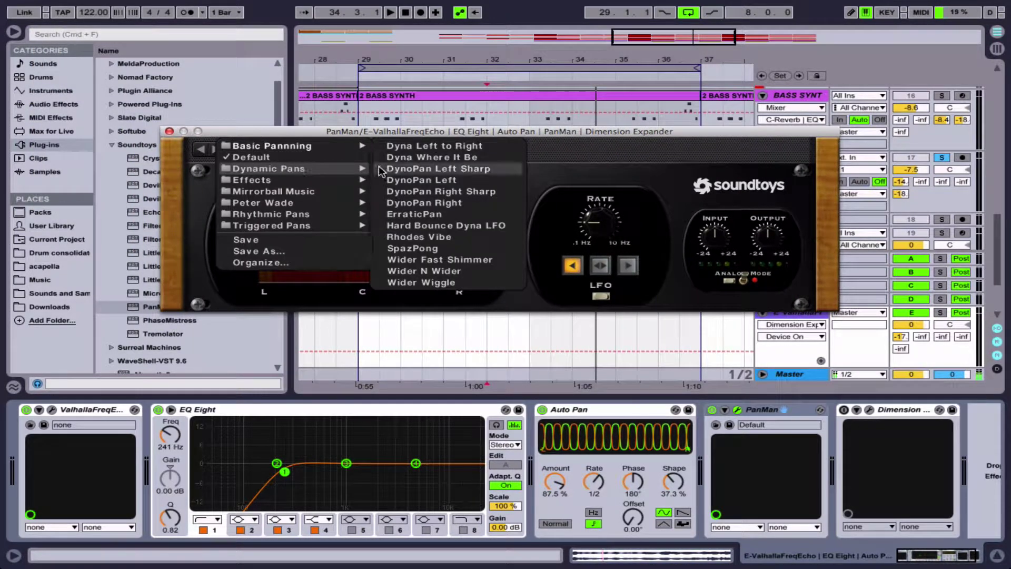
mouse_move(339, 179)
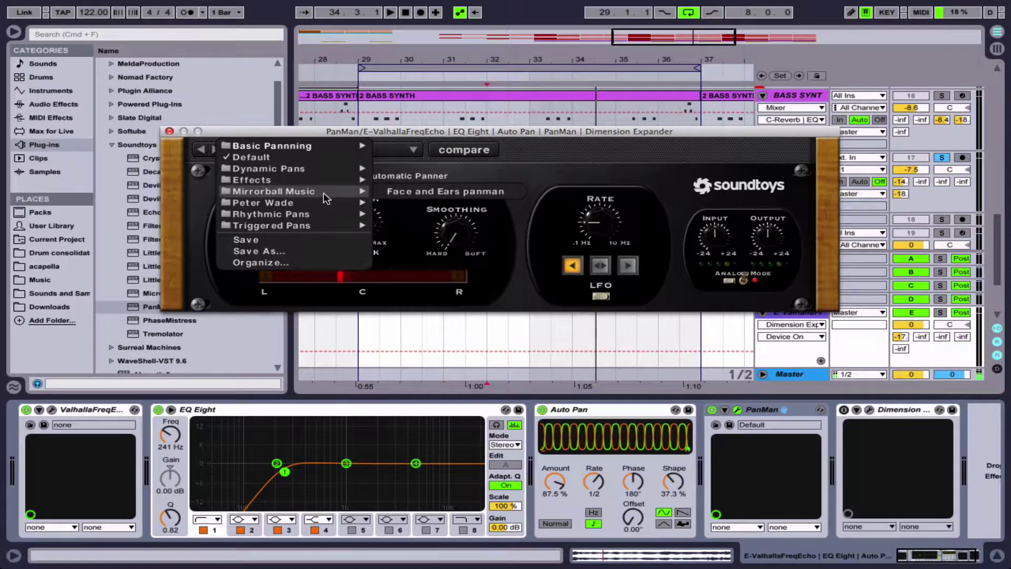
mouse_move(323, 204)
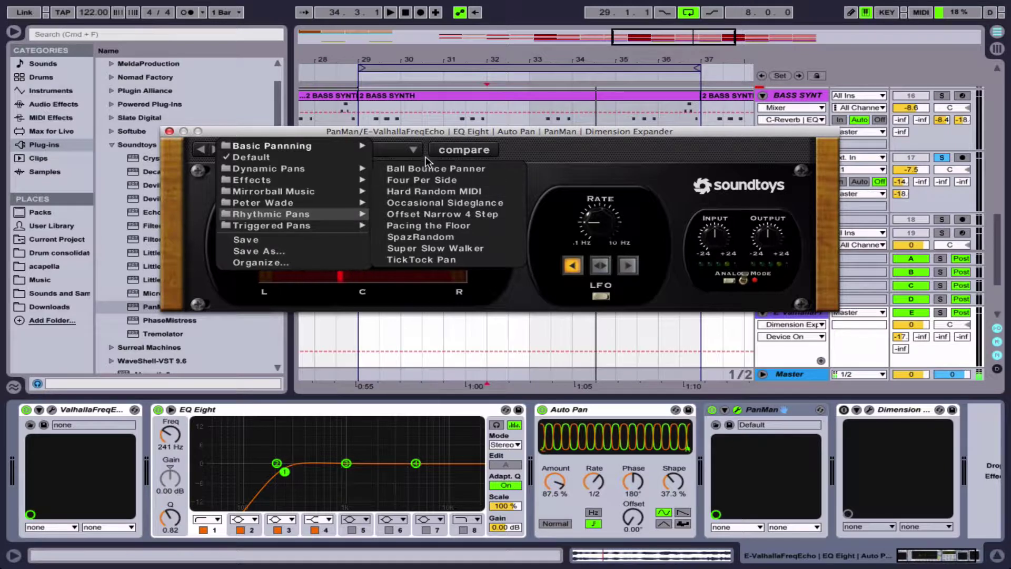
click(431, 169)
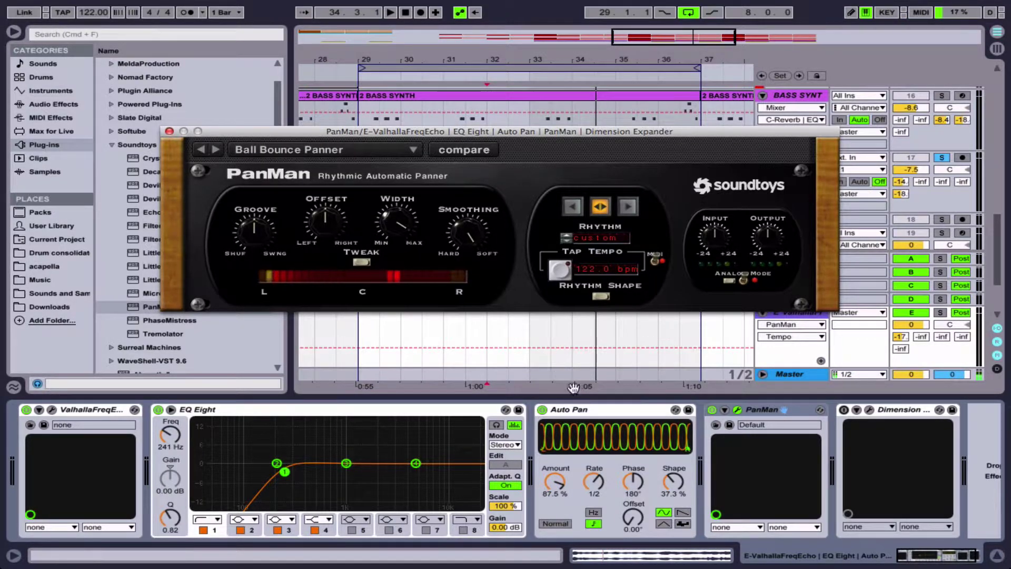
click(542, 410)
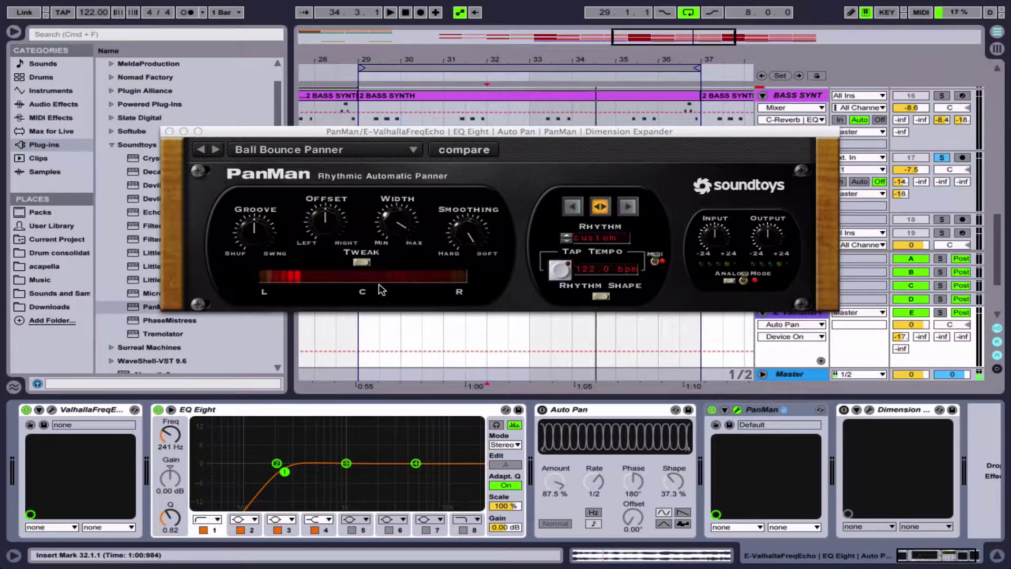
key(space)
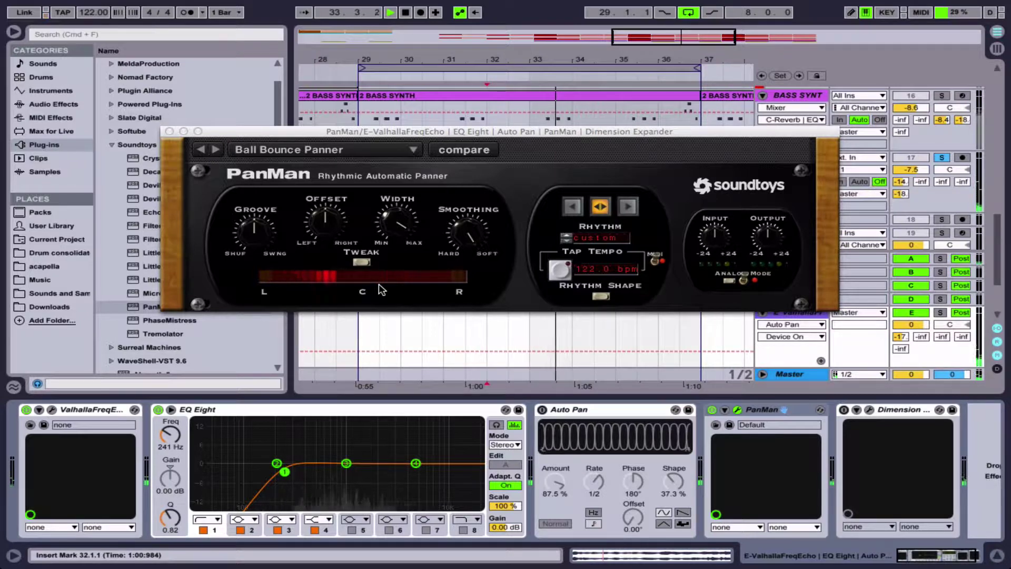
key(space)
- Advance PanMan past Four Per Side to the Hard Random MIDI preset and audition it
click(216, 150)
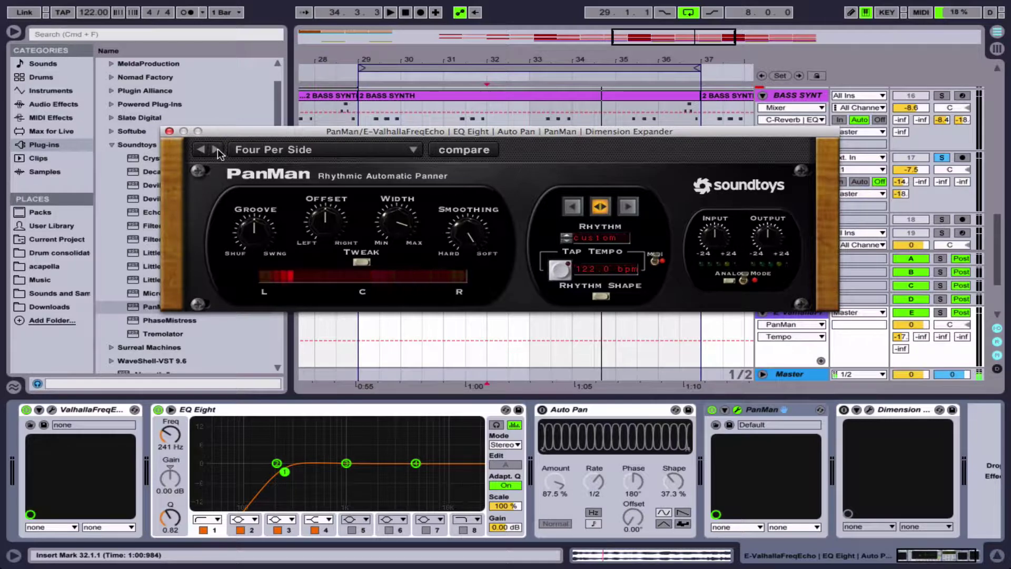
click(216, 149)
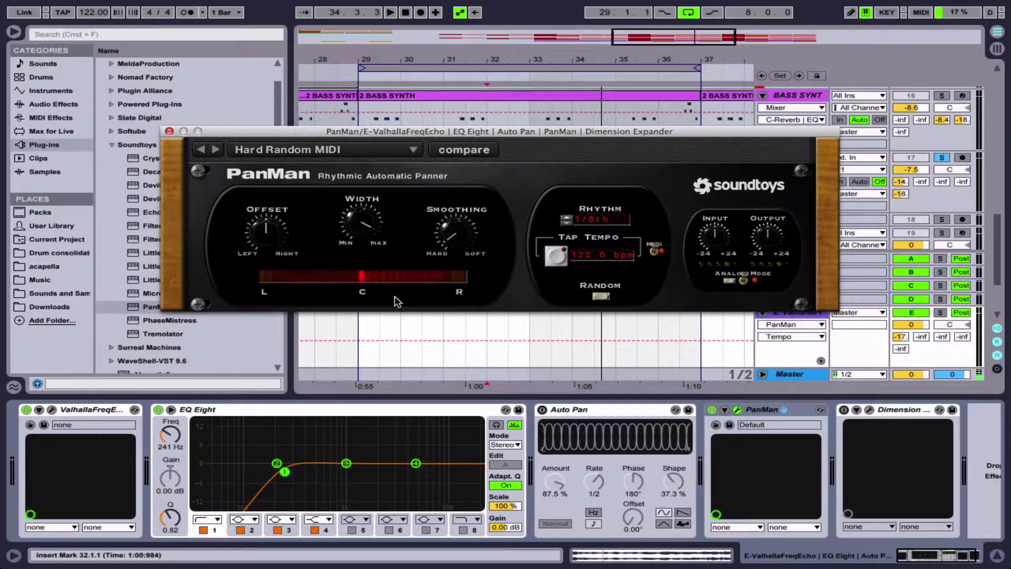
key(space)
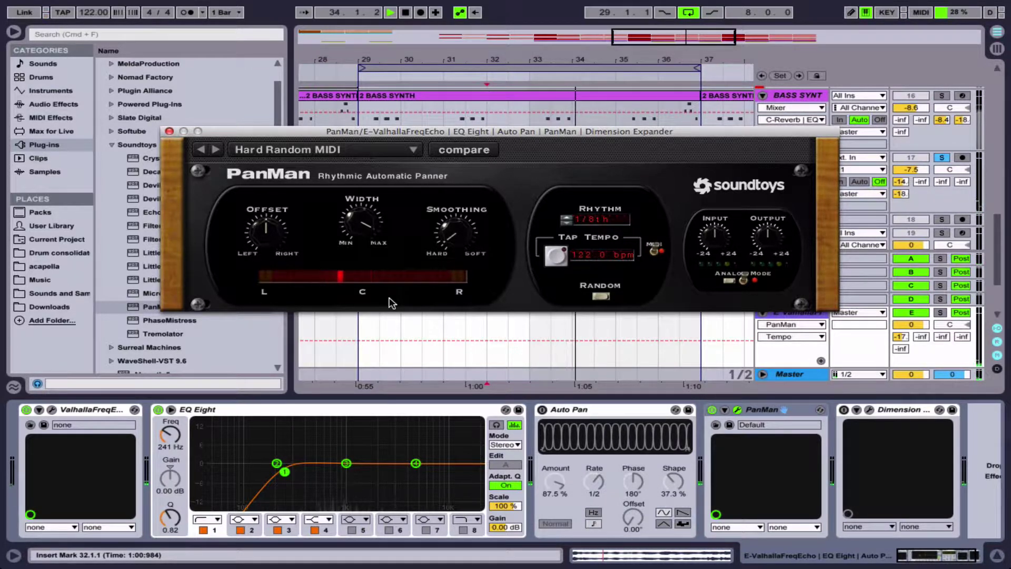
key(space)
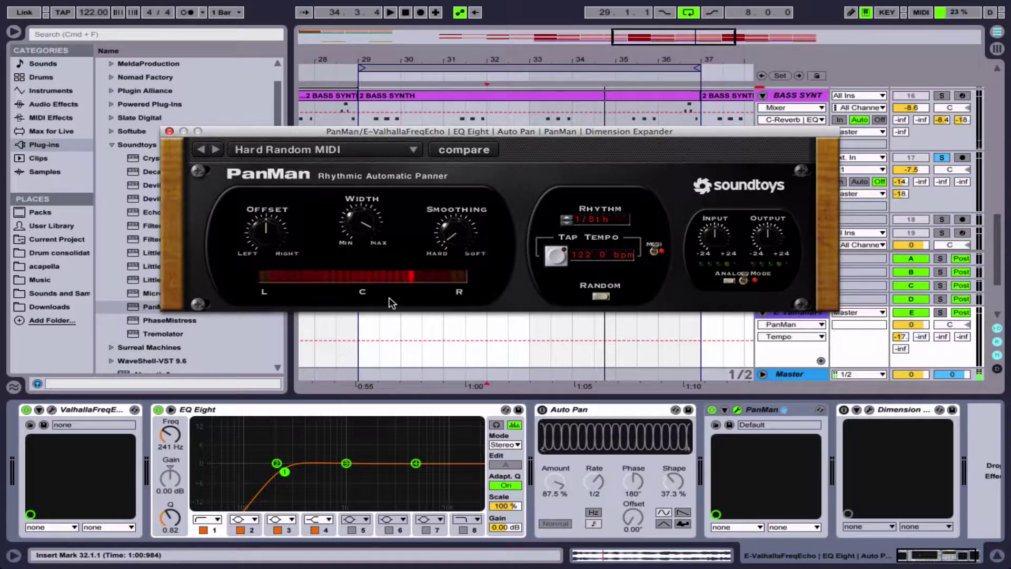
- Switch off PanMan on return track E, switch on the Dimension Expander at the chain's end and open its controls
click(169, 131)
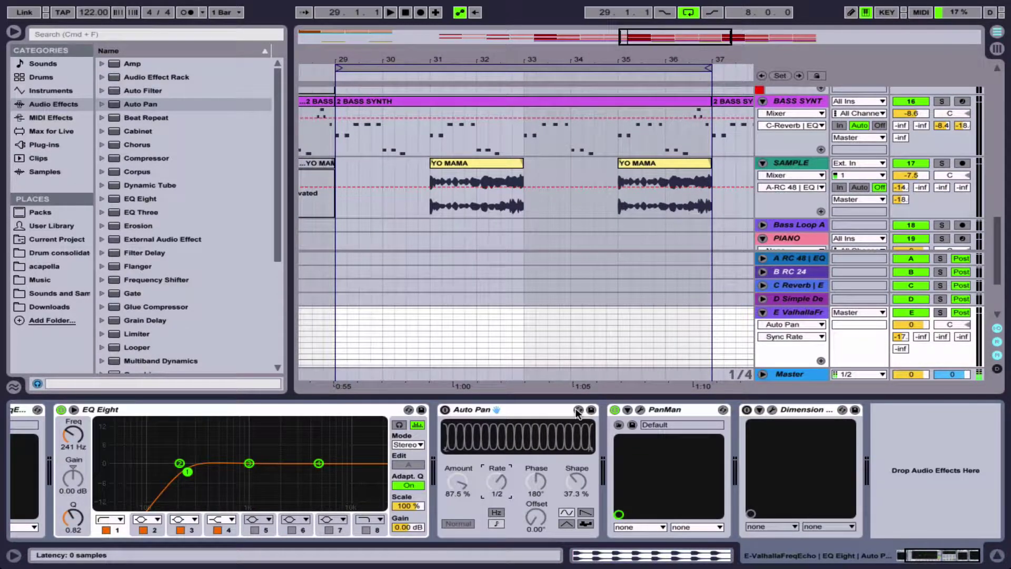
click(579, 410)
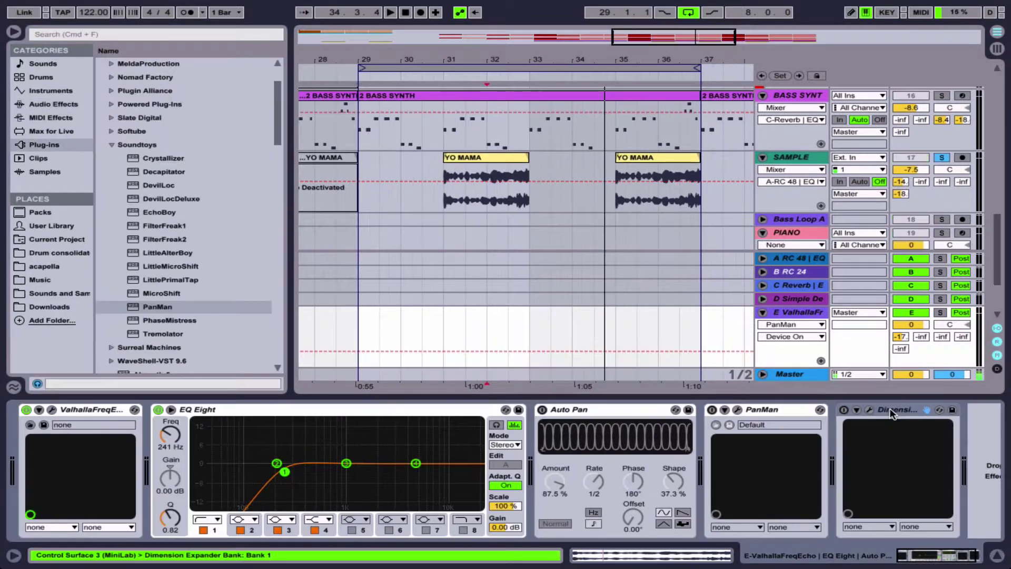
click(844, 410)
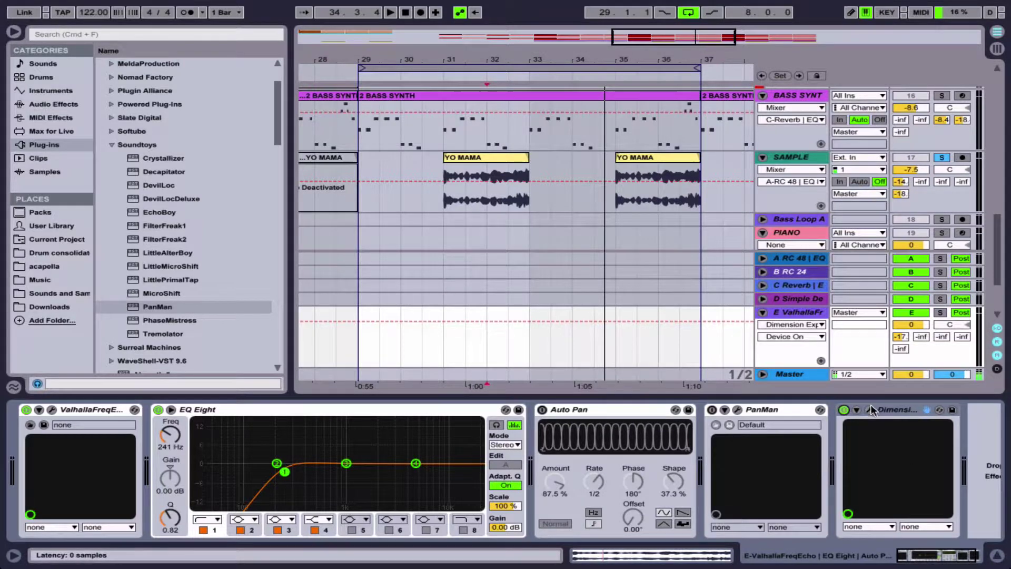
click(869, 410)
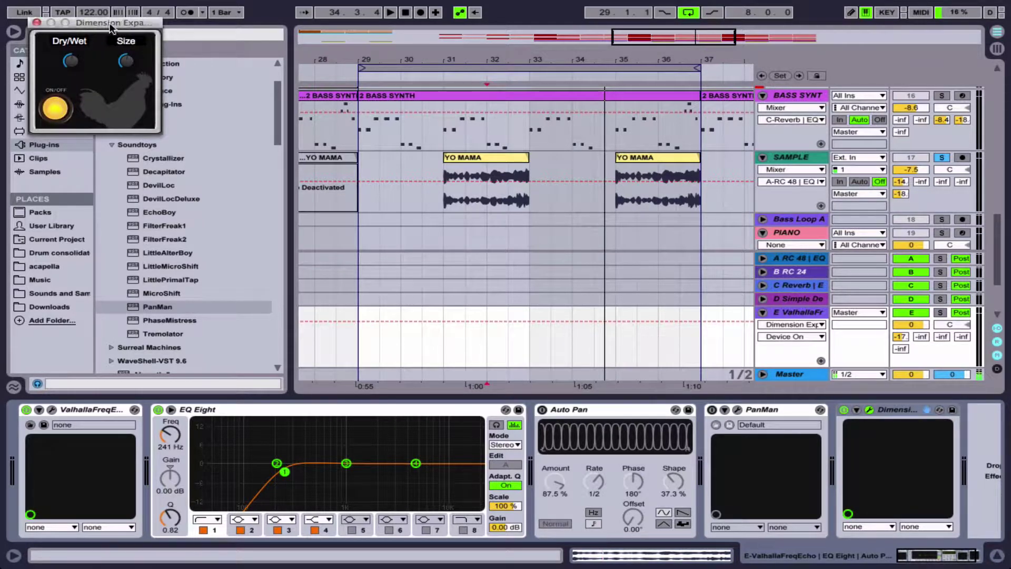
drag(111, 28, 154, 69)
- Select the Dimension Expander's Dry/Wet control and audition its effect on the sample's echo
click(116, 106)
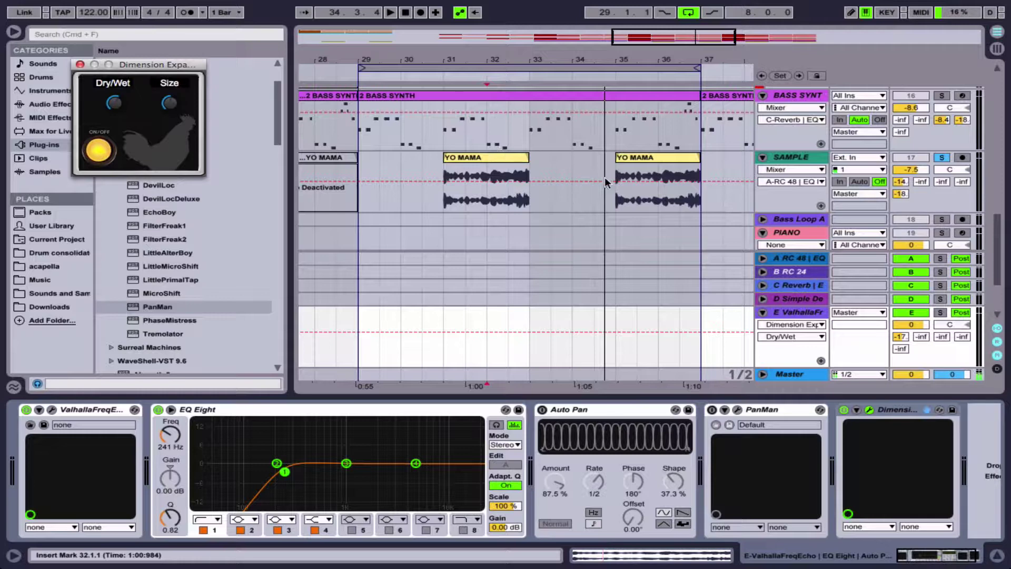
key(space)
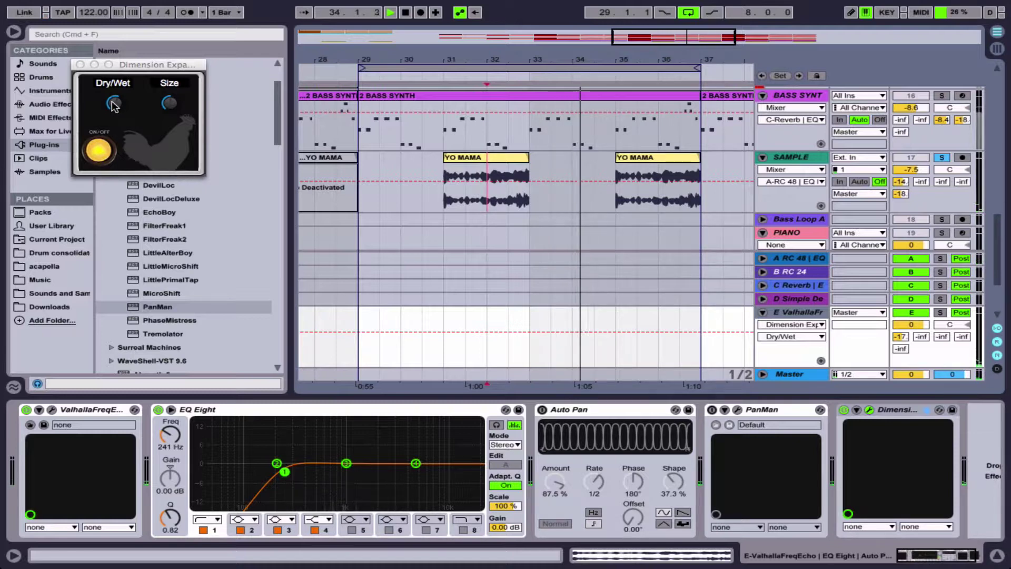
key(space)
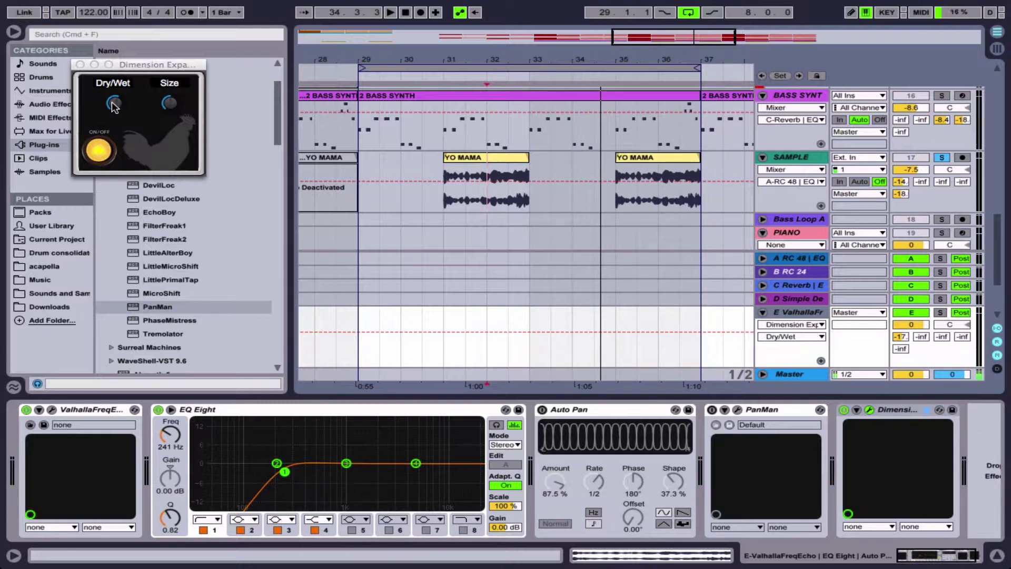
- Raise the Dimension Expander's Dry/Wet to maximum, audition the sample's echo, and bring Dry/Wet back down to a moderate level
click(168, 103)
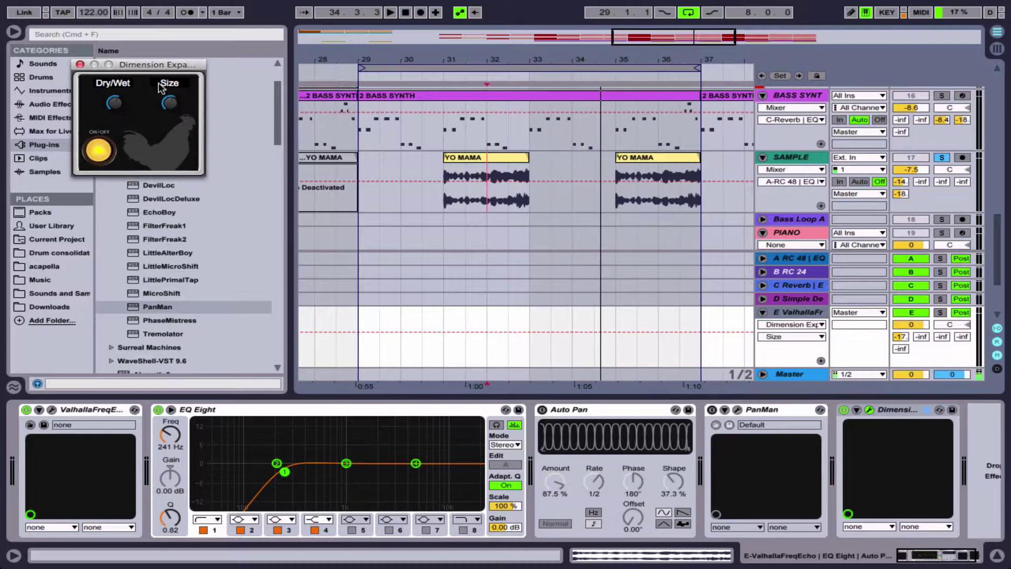
click(115, 103)
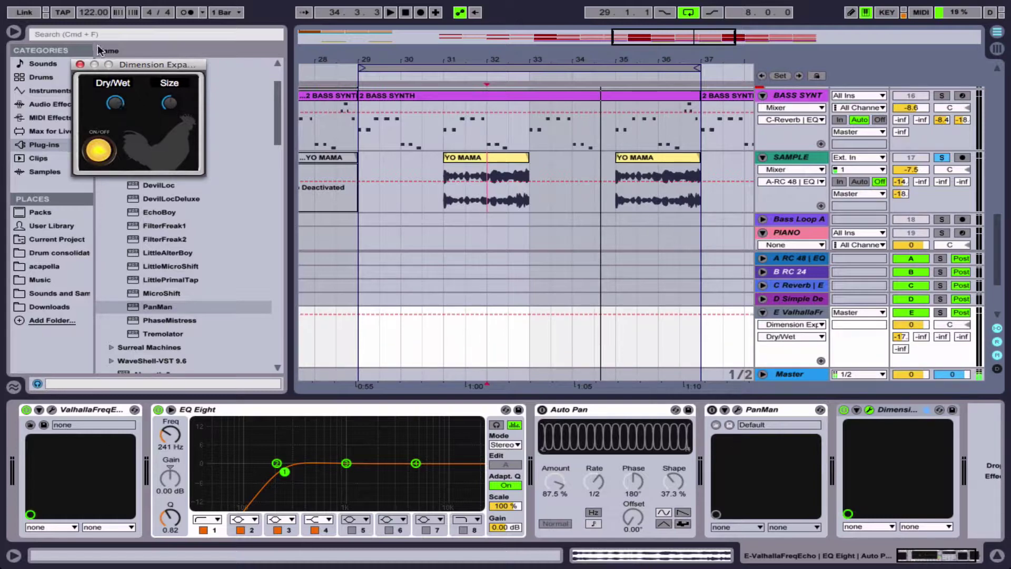
key(space)
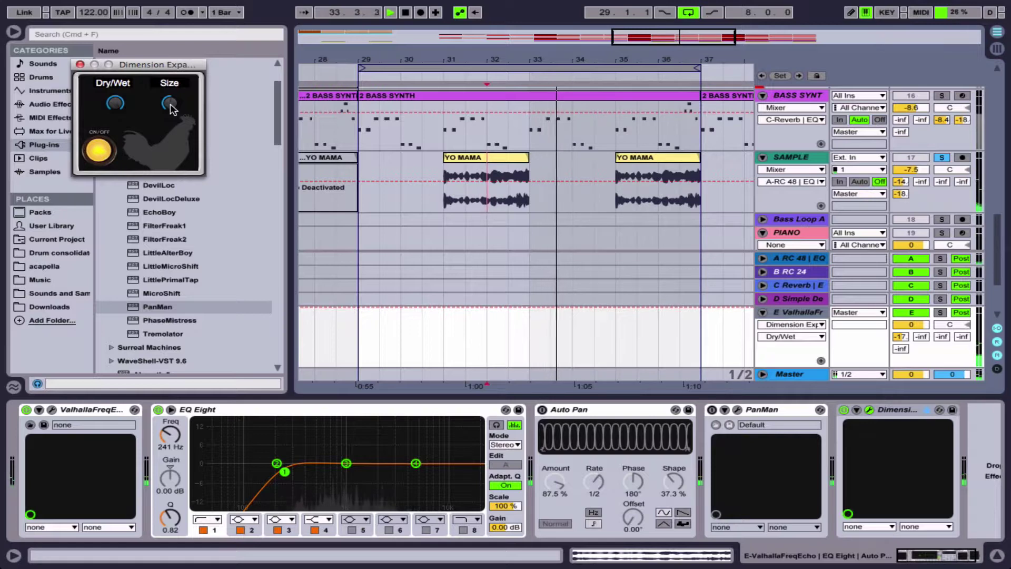
key(space)
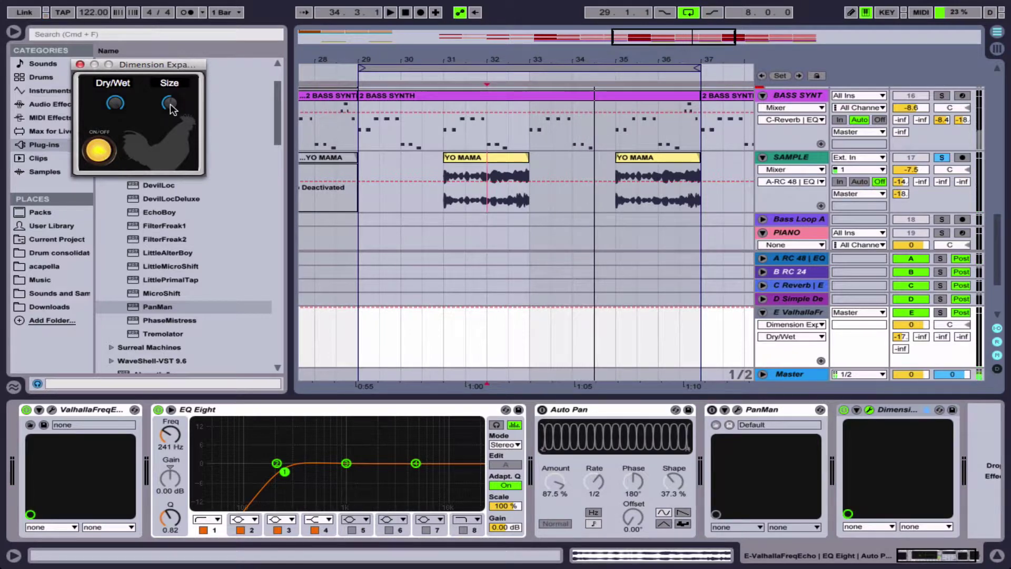
drag(116, 110, 118, 150)
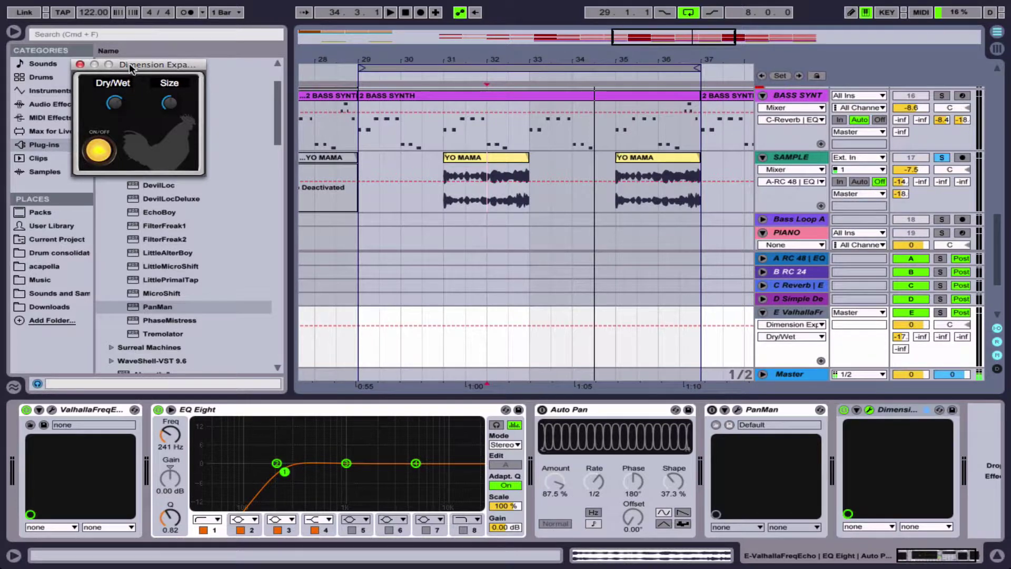
- View PanMan's settings again, then close the PanMan and Dimension Expander windows
drag(131, 66, 176, 78)
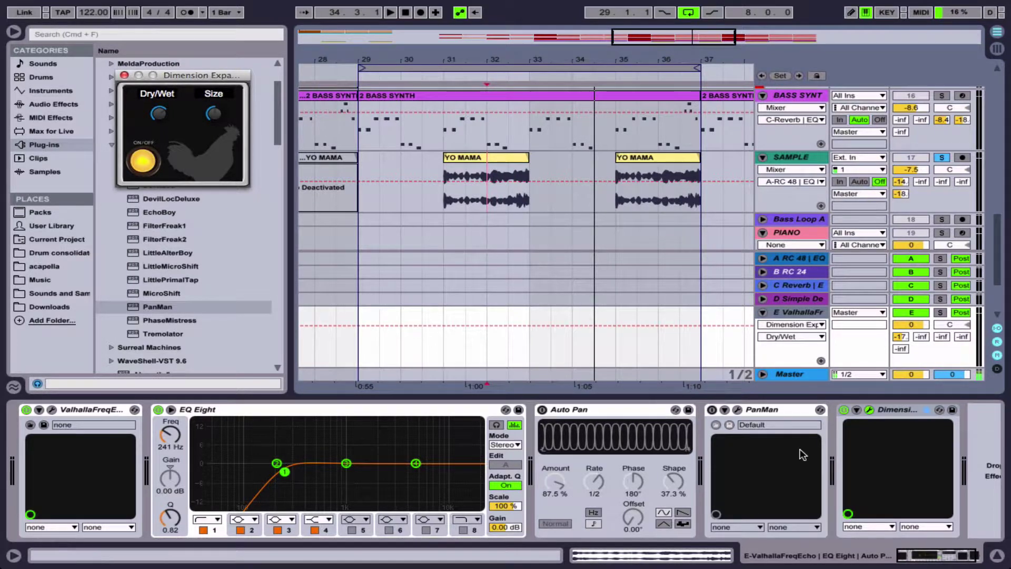
click(582, 412)
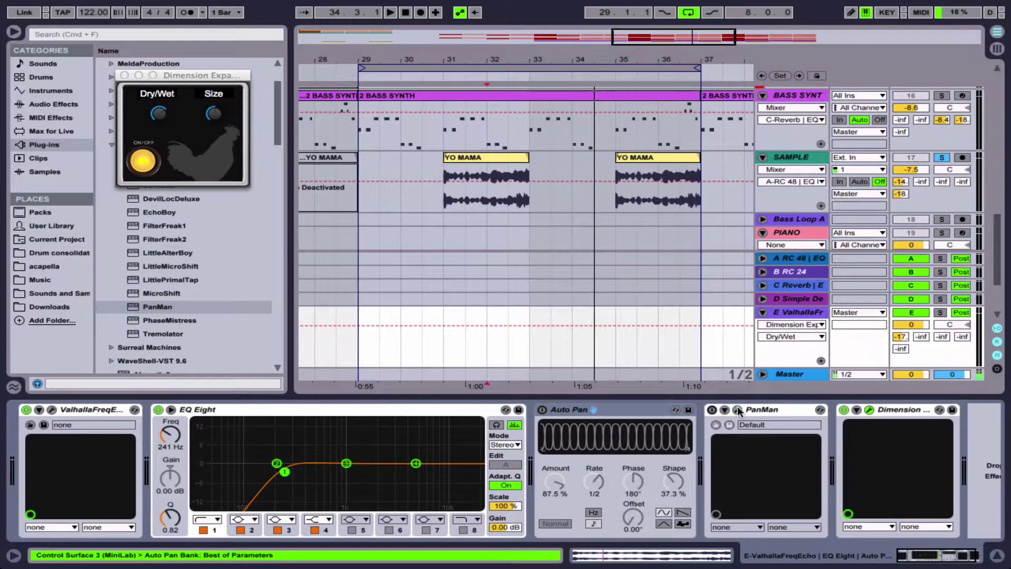
click(738, 409)
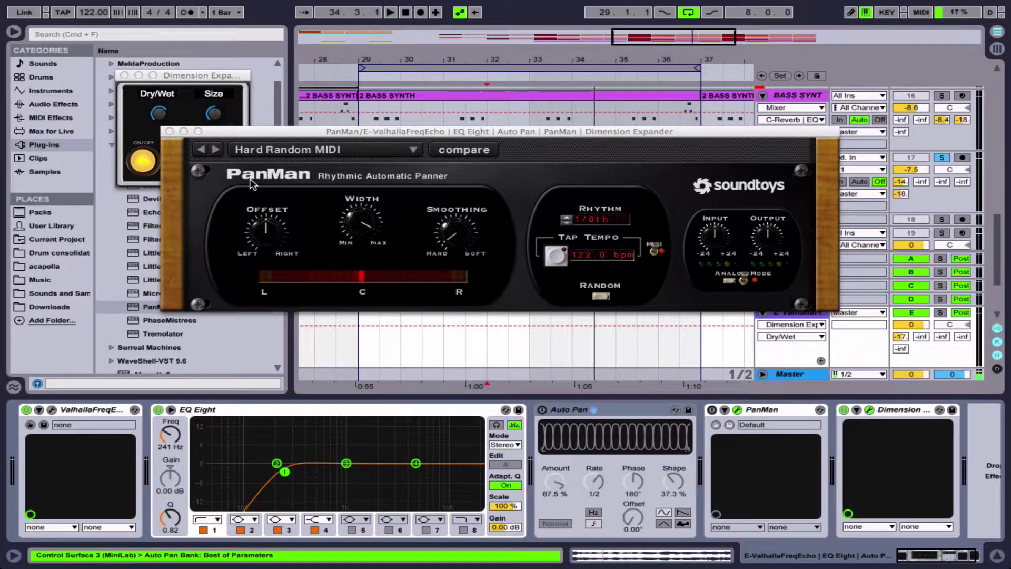
click(170, 132)
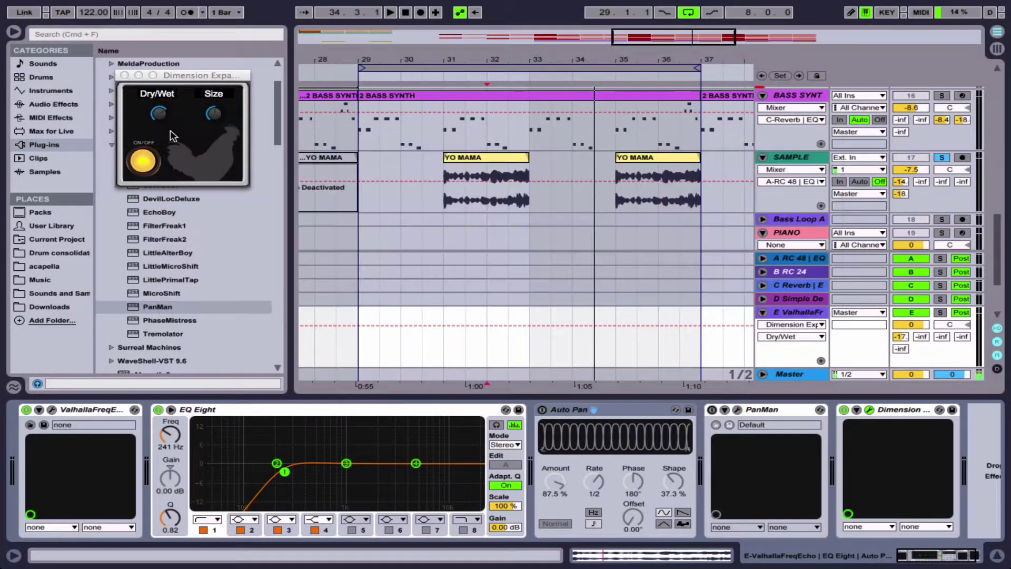
drag(185, 77, 295, 133)
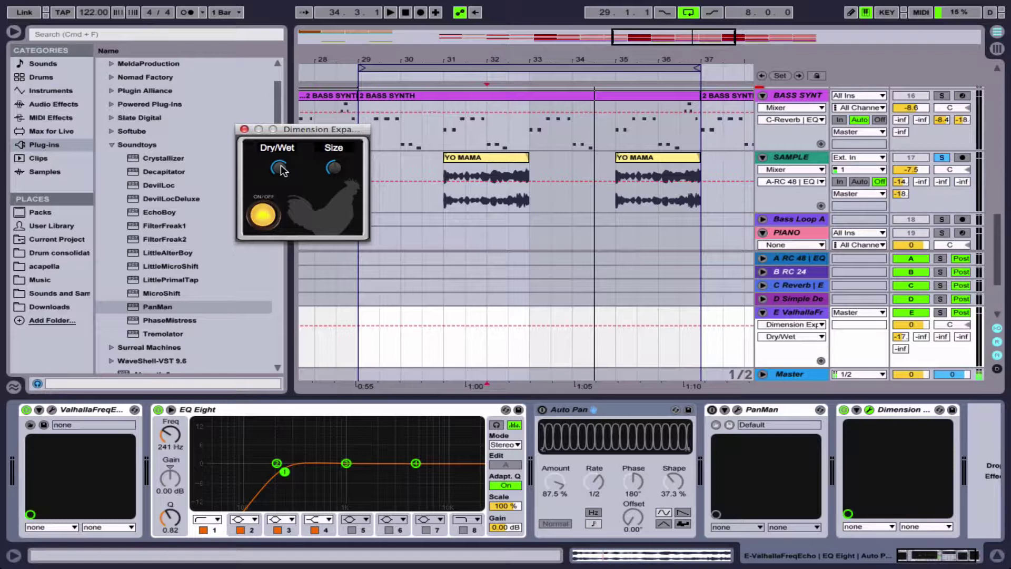
click(244, 129)
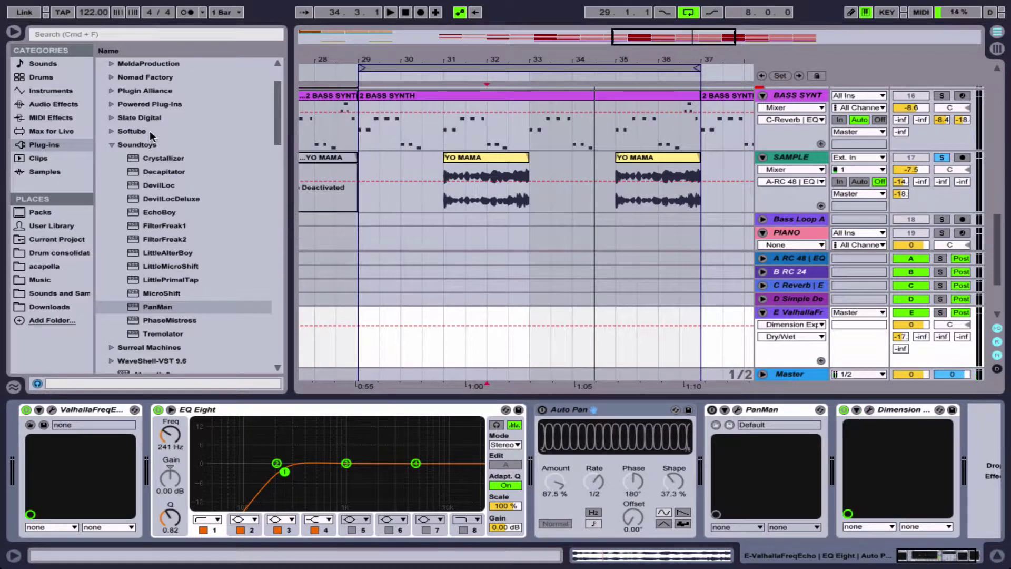
- Insert the Soundtoys MicroShift VST between Auto Pan and PanMan on return track E and switch off the Dimension Expander
click(112, 146)
click(110, 144)
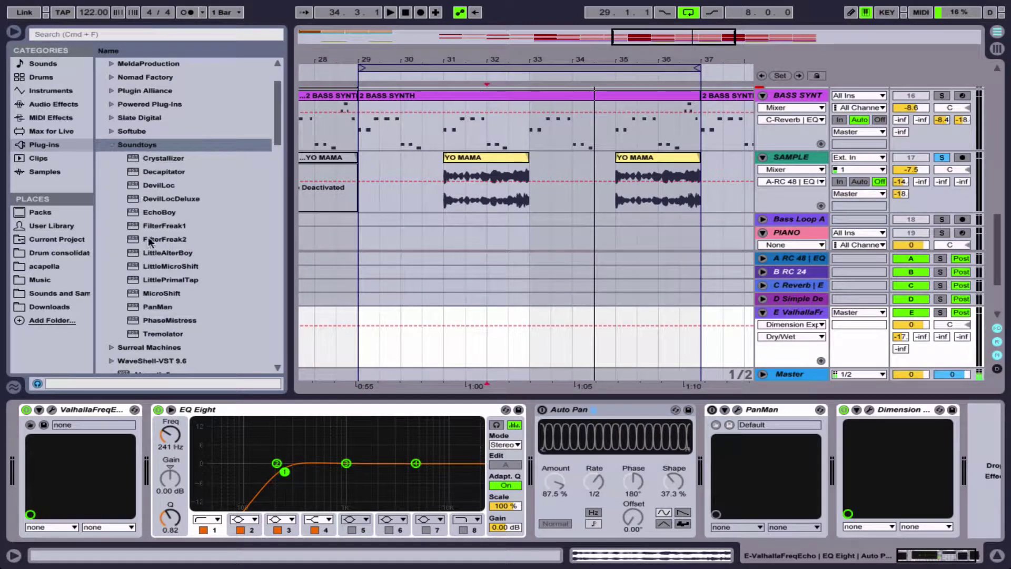
drag(150, 293, 706, 429)
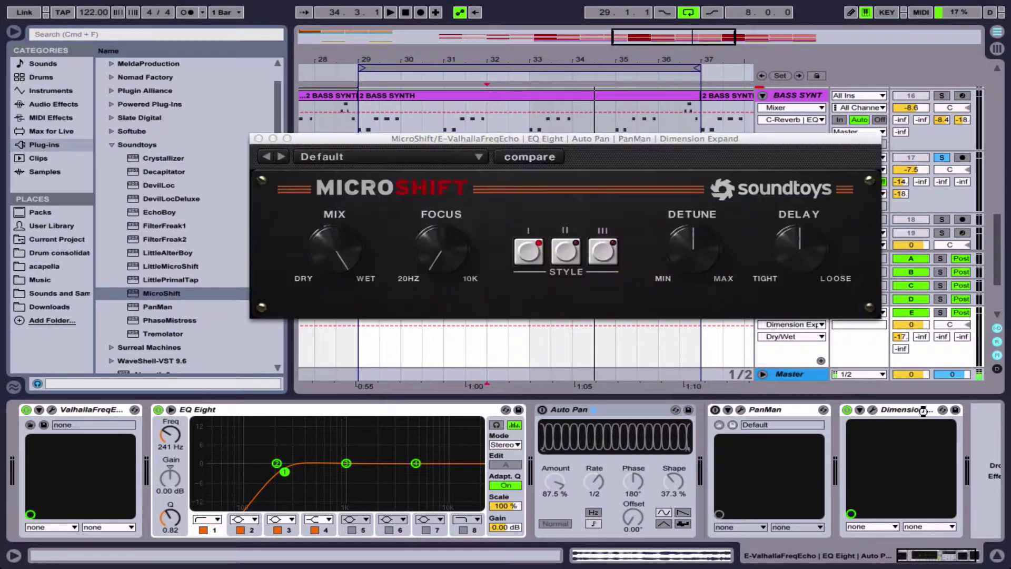
click(896, 411)
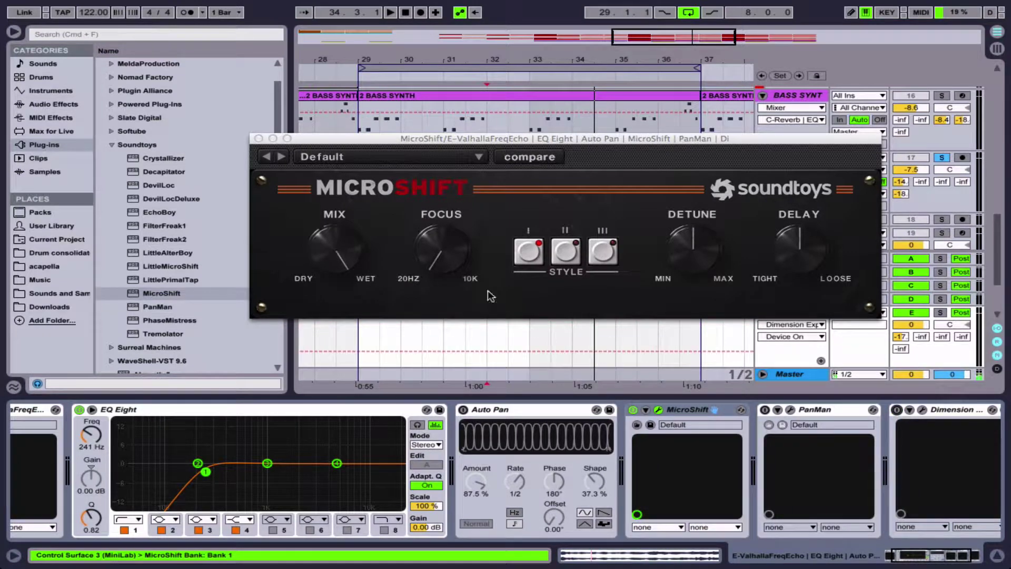
- Load MicroShift's BGV Mono To Stereo preset, audition it on the sample's echo and close the plug-in window
click(267, 157)
click(267, 157)
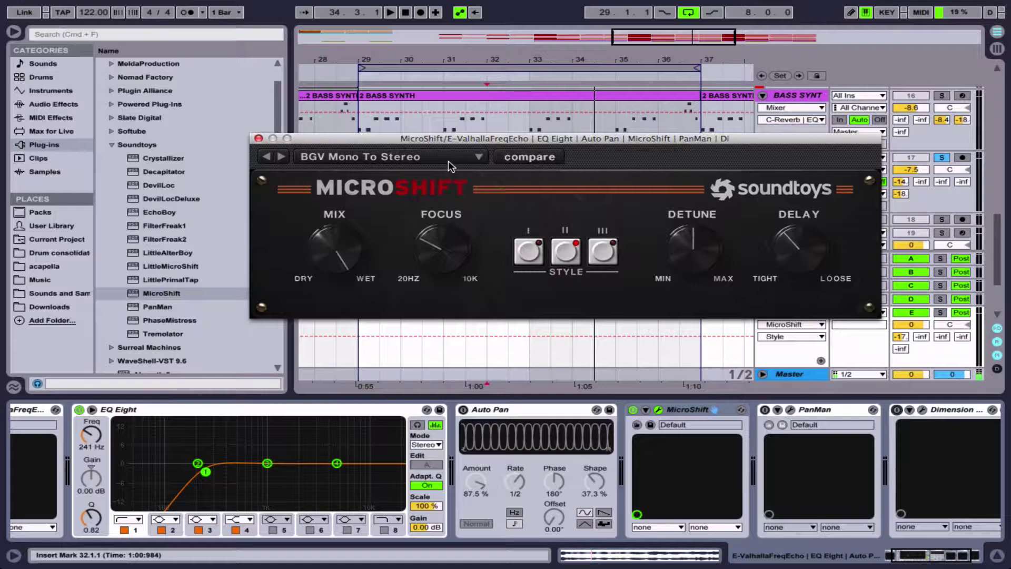
key(space)
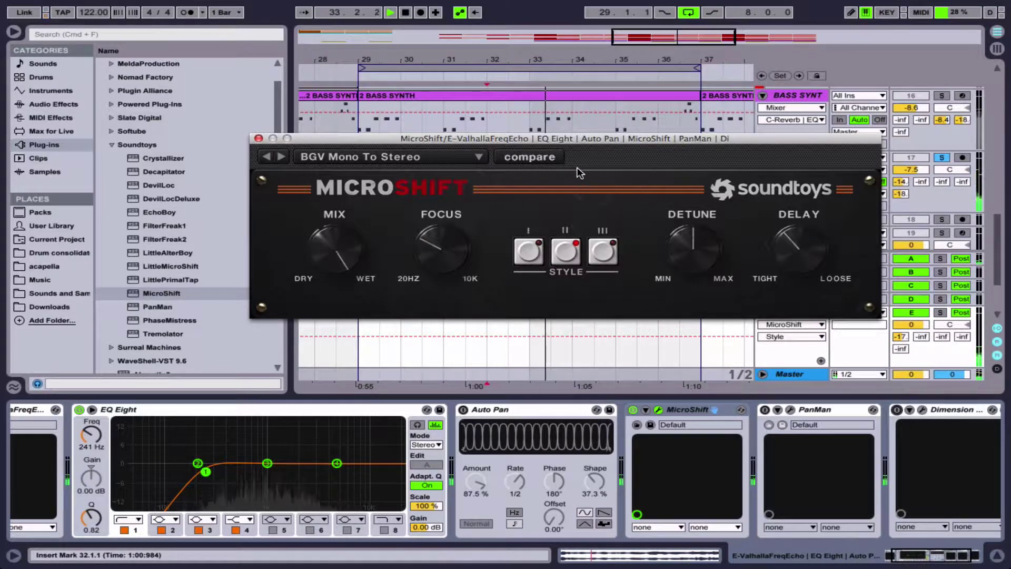
key(space)
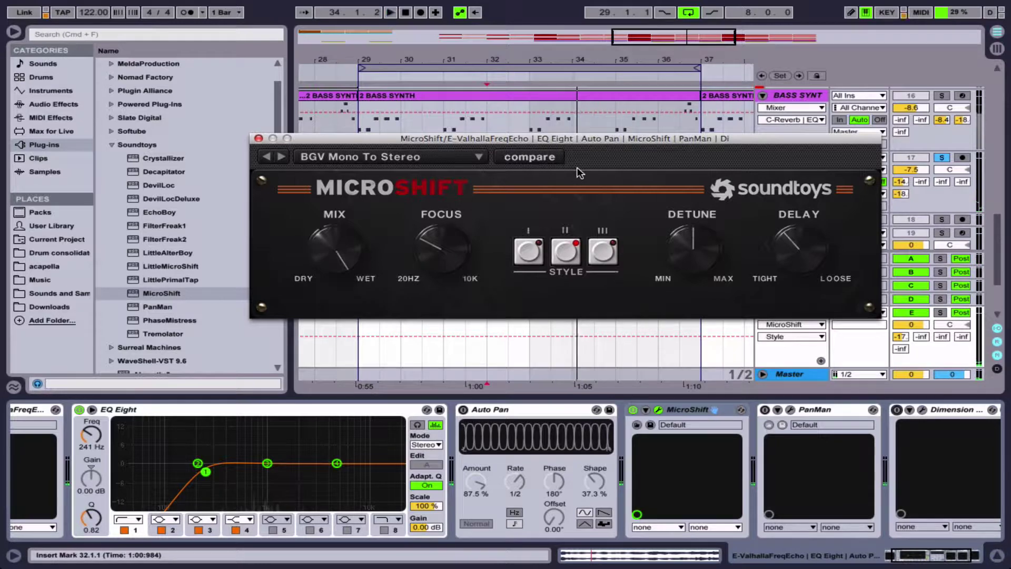
click(258, 138)
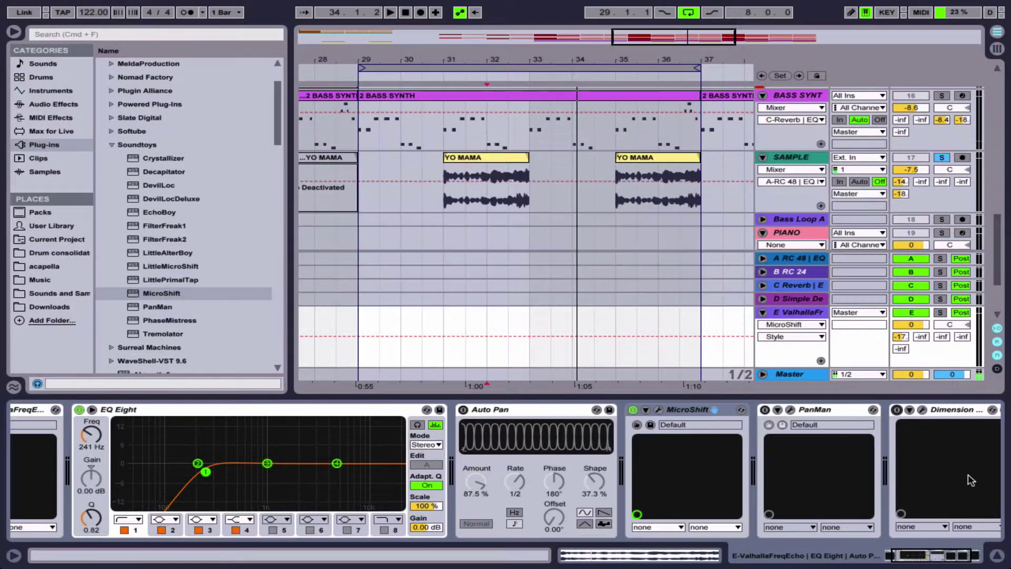
- Move MicroShift between PanMan and the Dimension Expander on return track E and switch it off
click(943, 414)
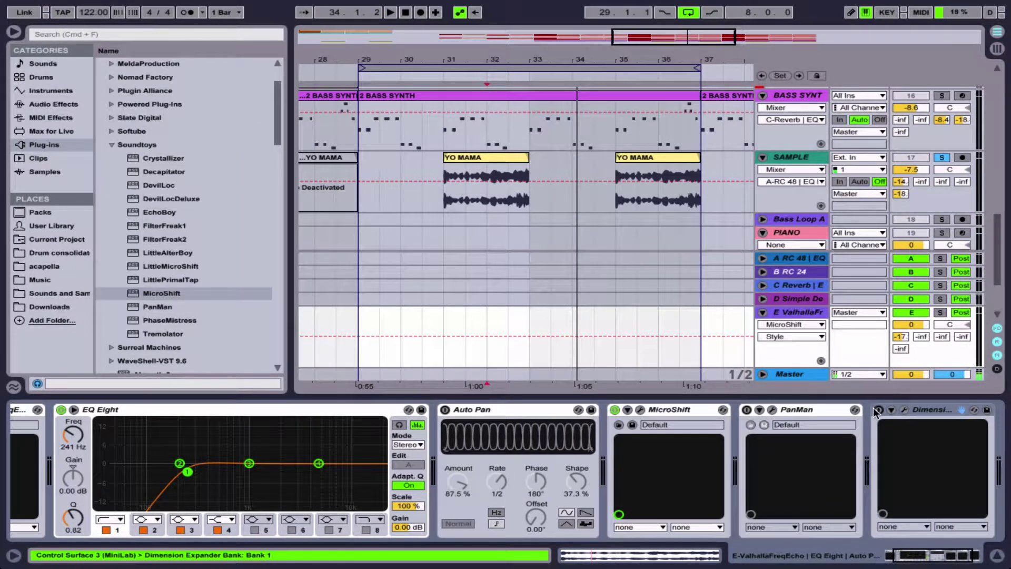
drag(708, 410, 857, 408)
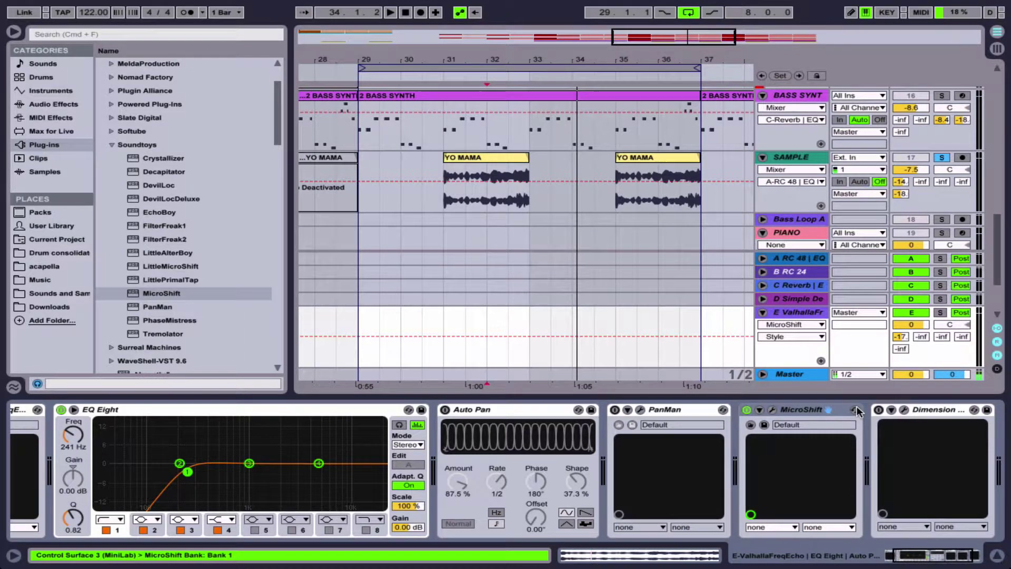
click(747, 410)
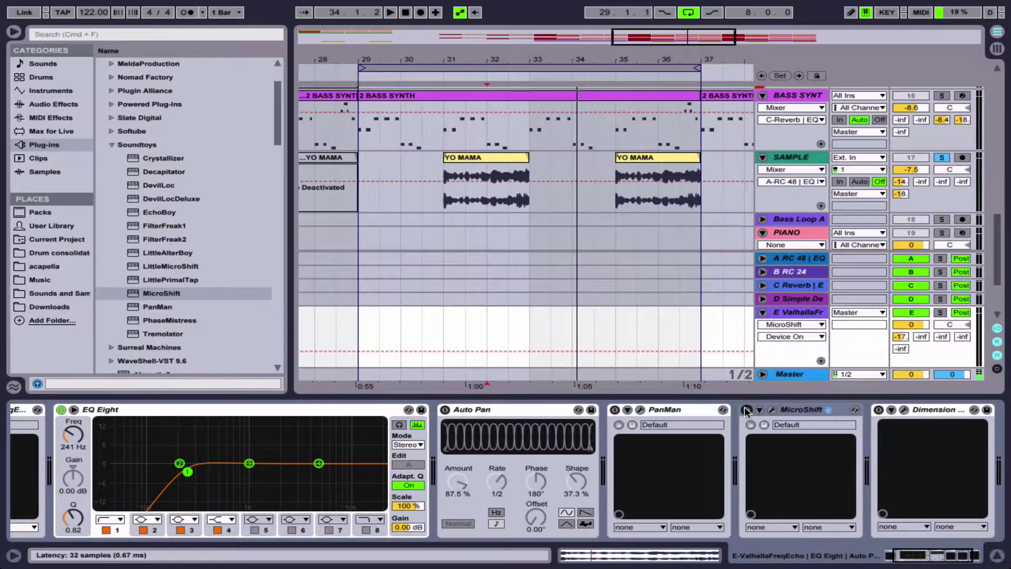
- Browse the WaveShell-VST 9.6 plug-ins, look at PS22 Spread Stereo, and collapse the folder again
click(112, 144)
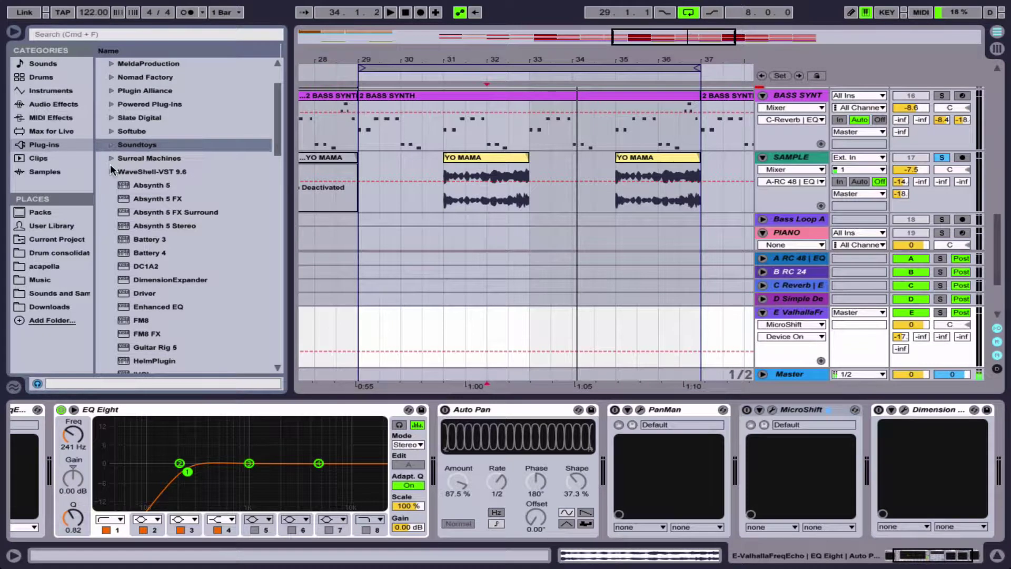
click(110, 166)
scroll(151, 243, down, 5)
scroll(151, 243, down, 10)
scroll(151, 242, down, 7)
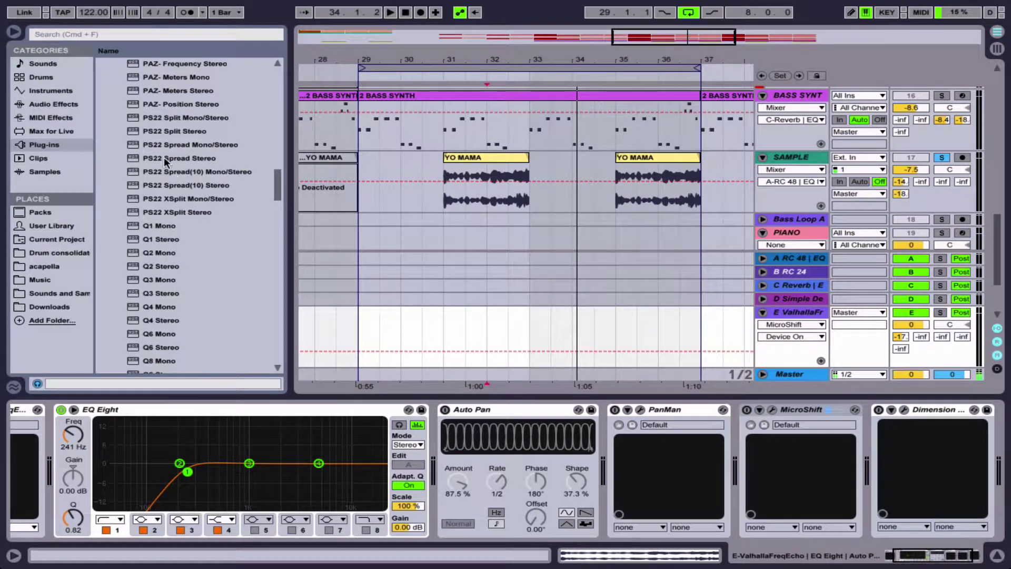
click(174, 159)
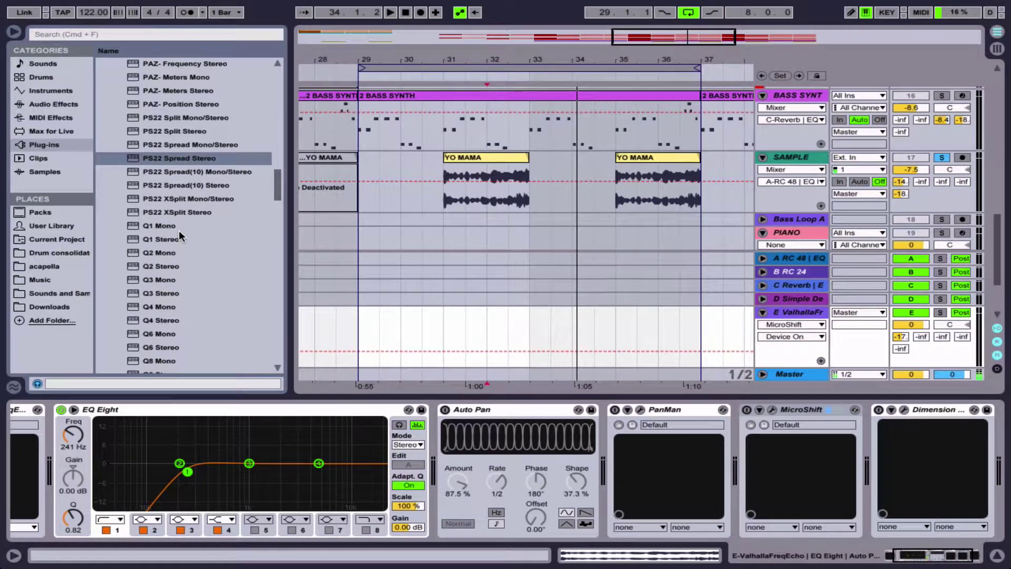
scroll(178, 230, up, 4)
scroll(178, 229, up, 20)
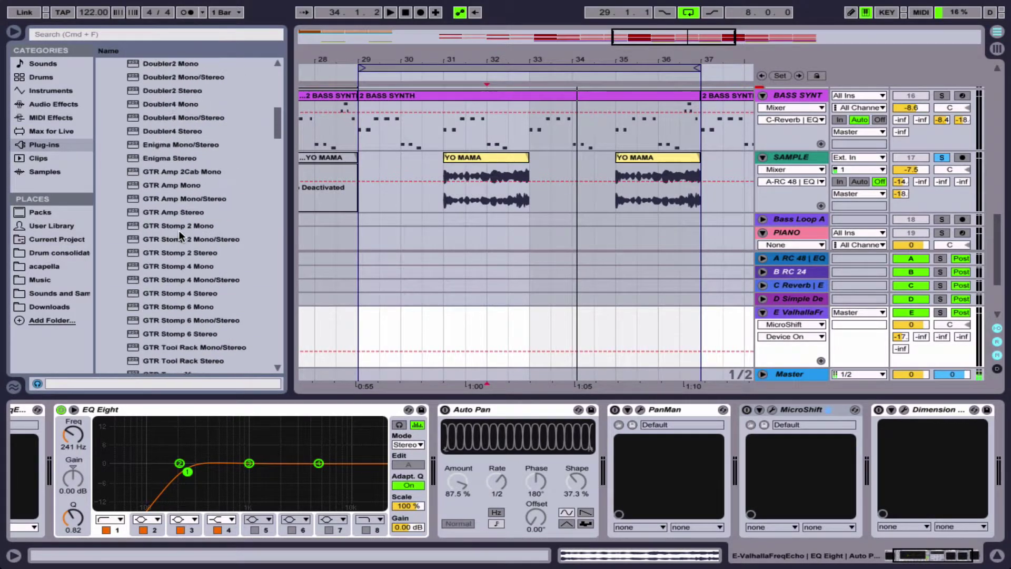
scroll(179, 230, up, 1)
click(110, 237)
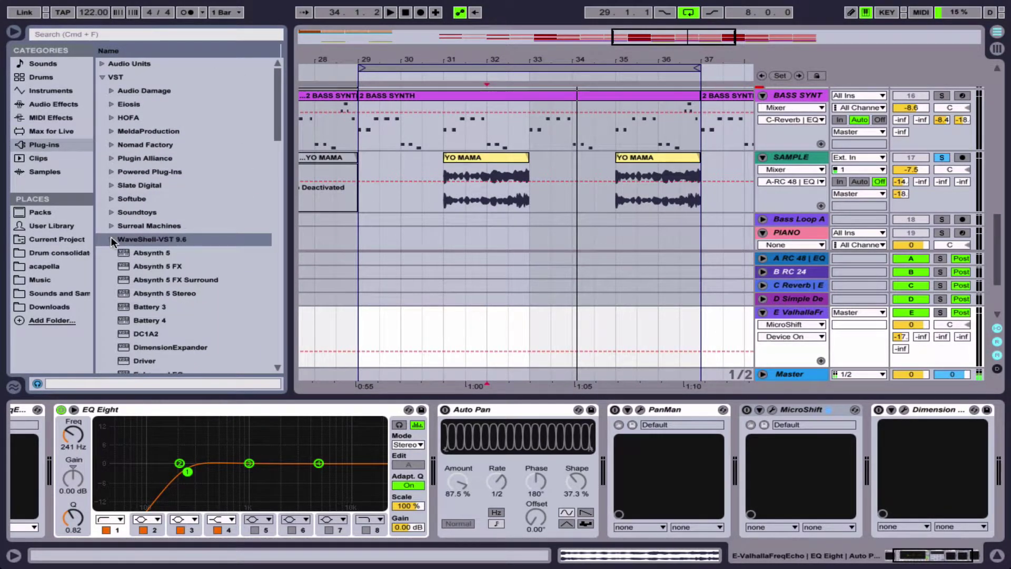
- Switch the Auto Pan on return track E back on, unsolo the SAMPLE track and play the full loop
click(529, 414)
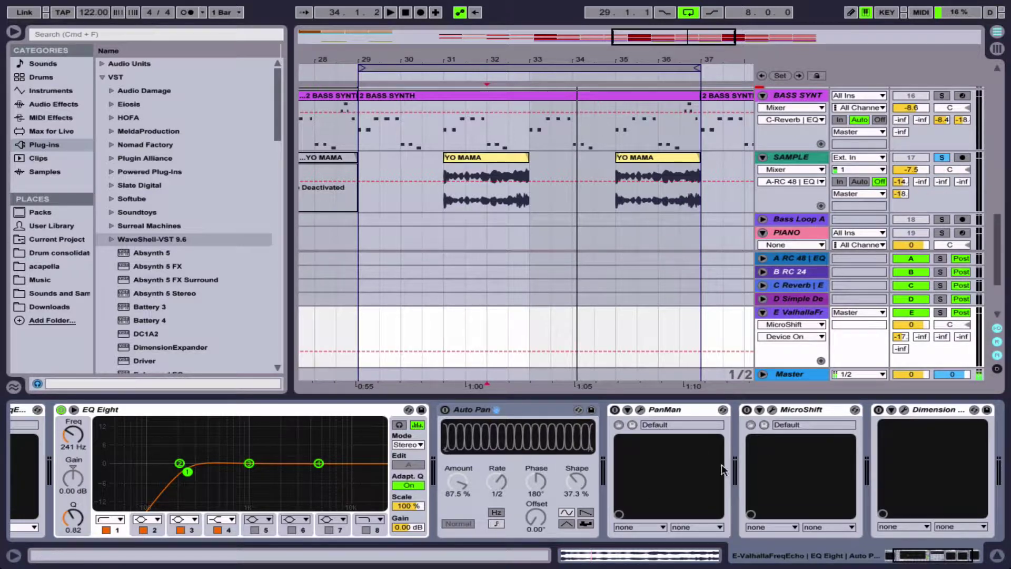
scroll(943, 156, up, 1)
key(space)
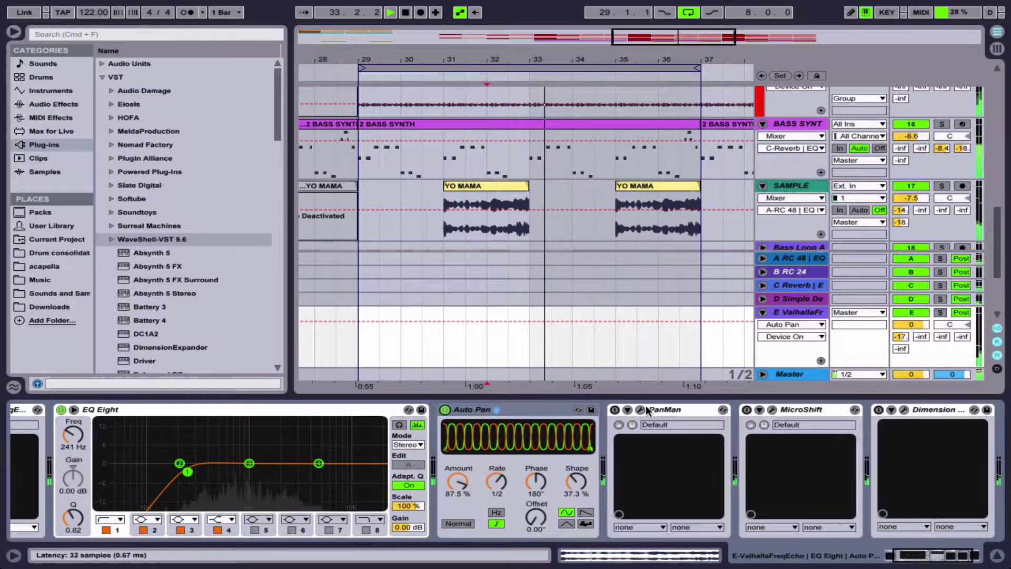
- Switch from Auto Pan to PanMan on return track E, load its Four Per Side preset and play the loop
key(space)
click(445, 409)
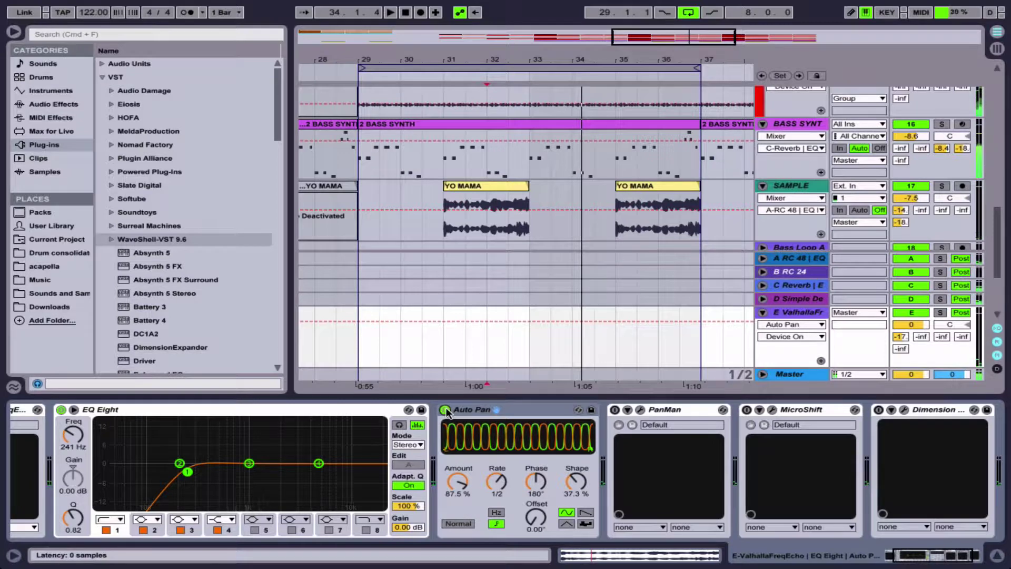
click(614, 410)
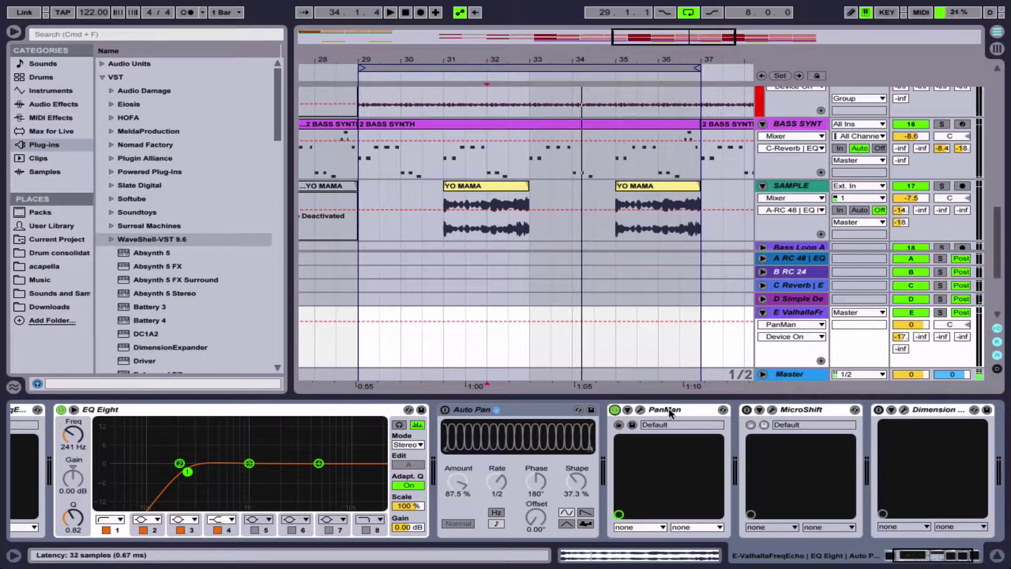
click(640, 409)
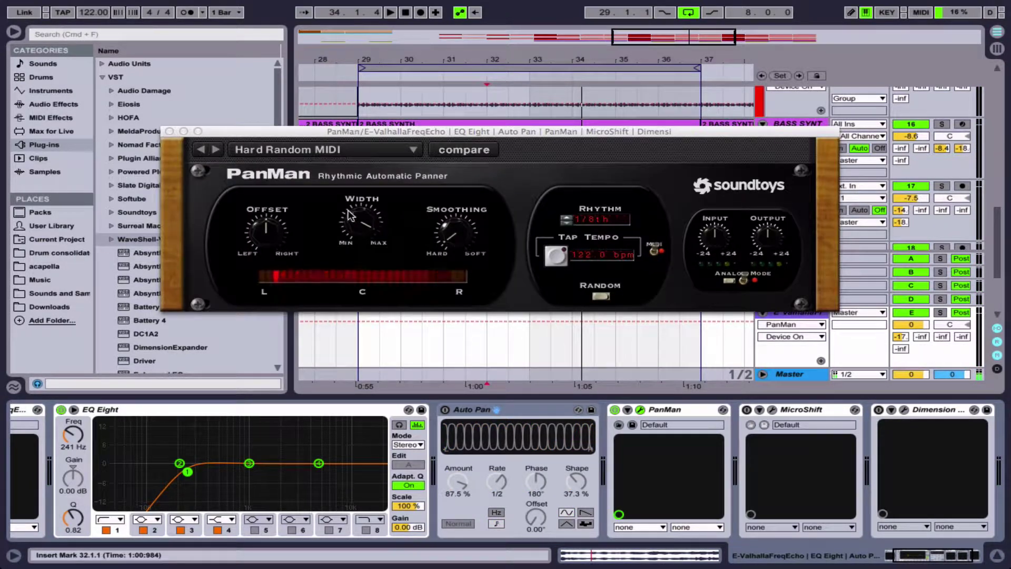
click(202, 150)
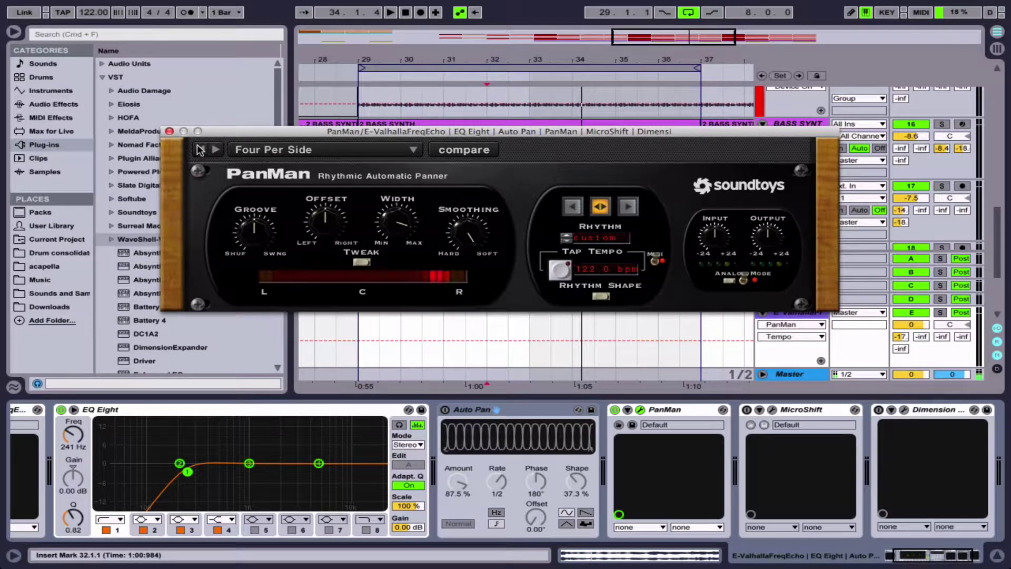
click(201, 150)
click(172, 131)
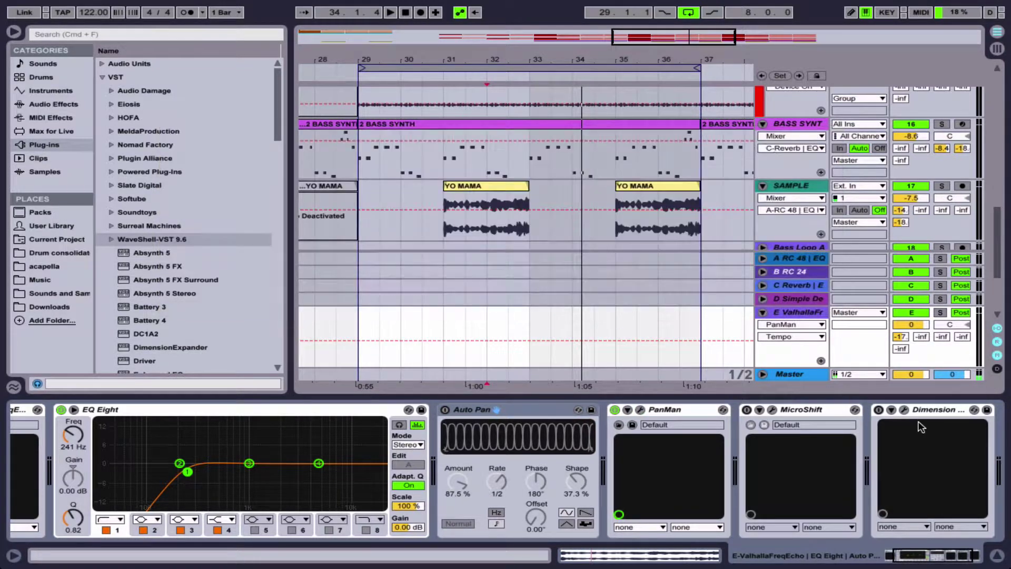
key(space)
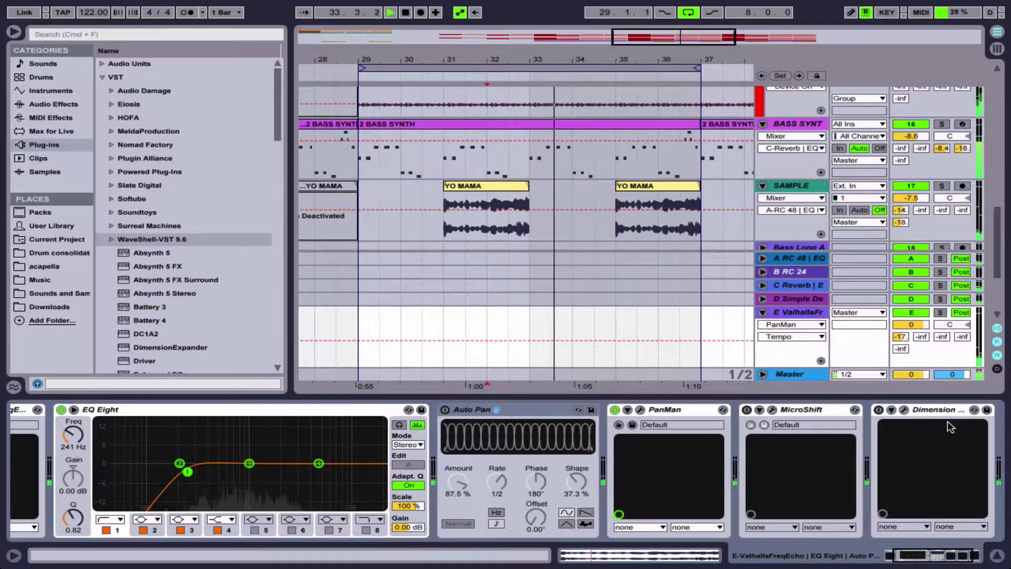
- Bypass PanMan, audition MicroShift on return track E with the full loop and switch it off again
click(615, 410)
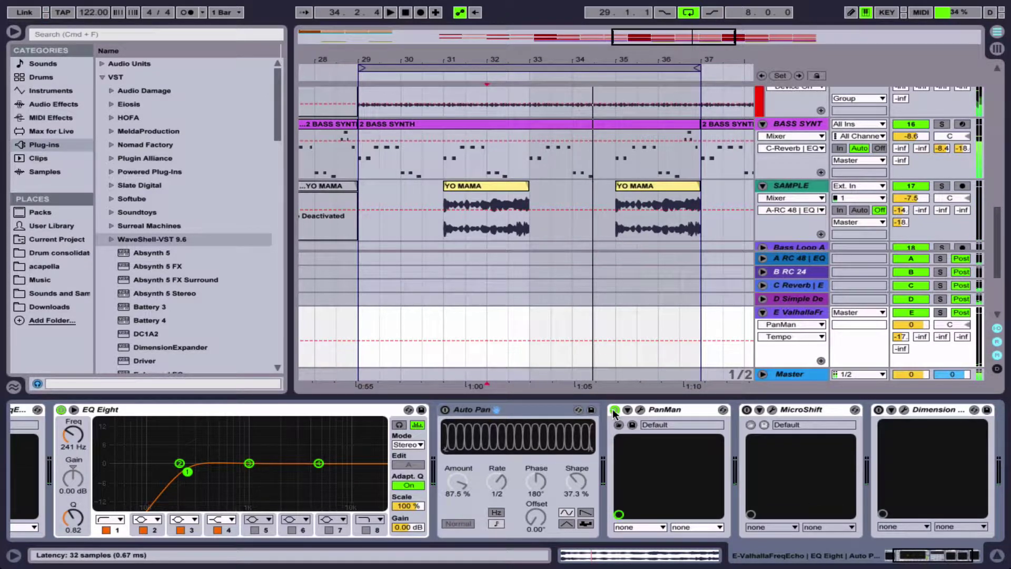
key(space)
click(816, 409)
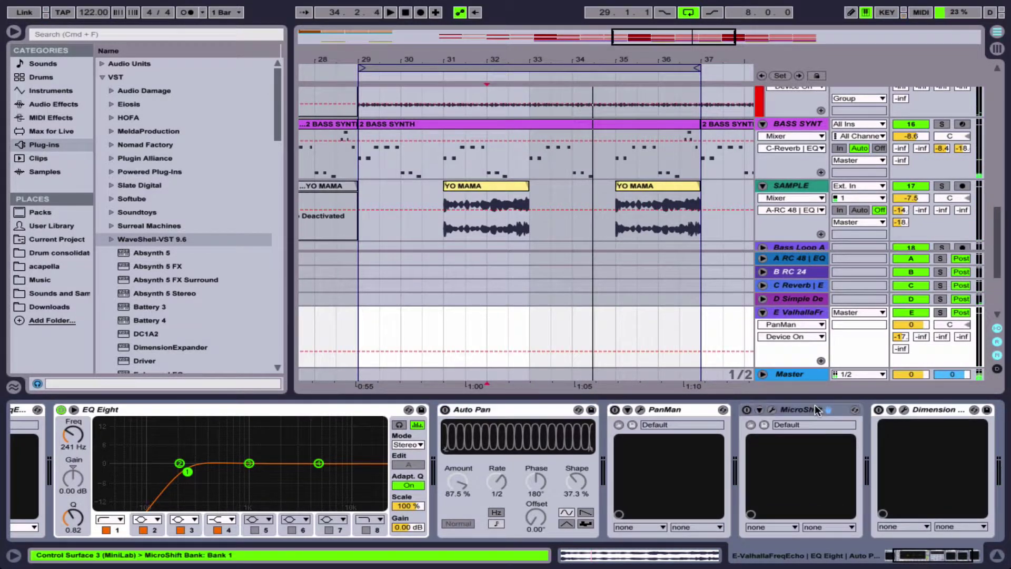
click(747, 409)
key(space)
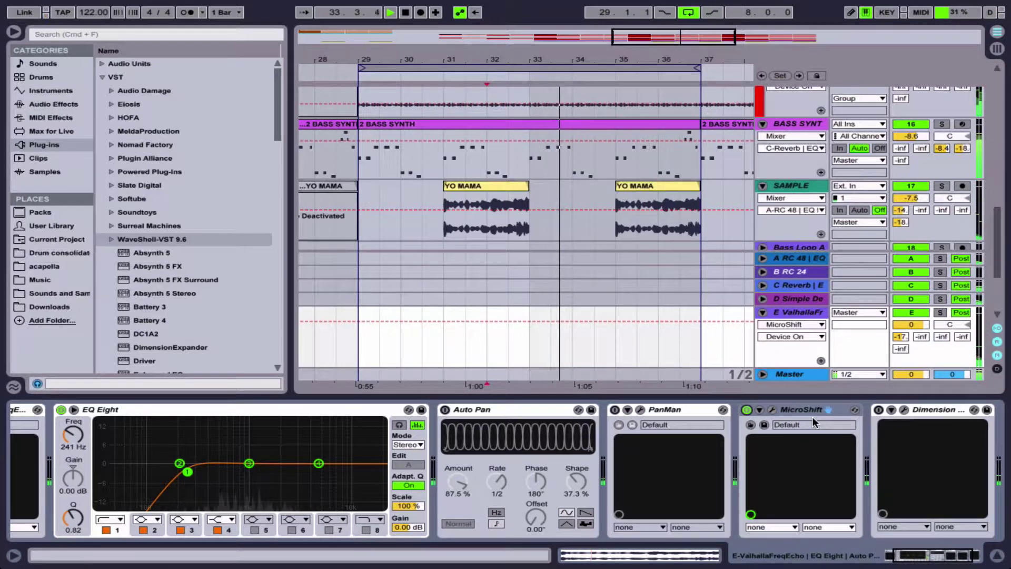
key(space)
click(747, 410)
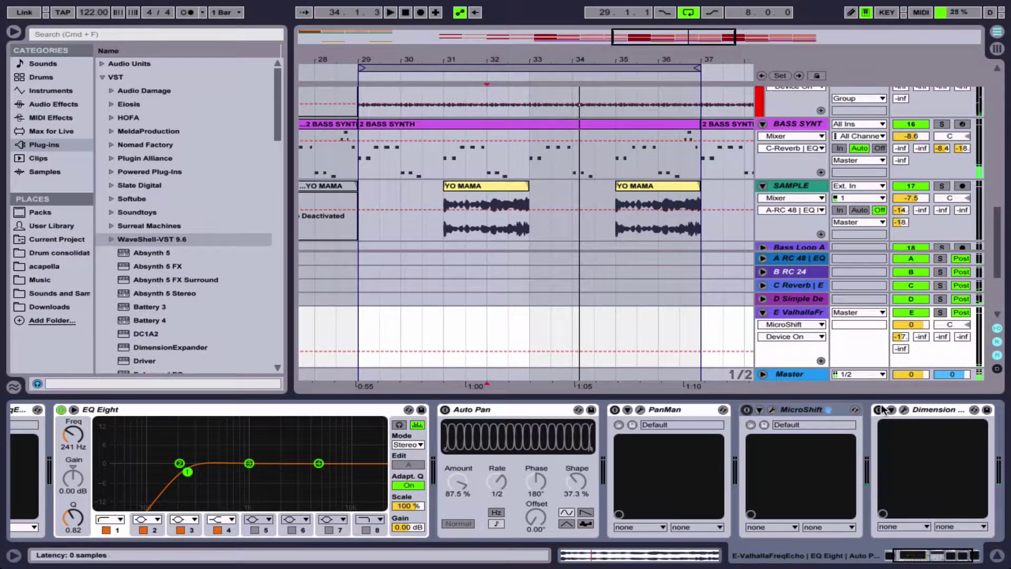
- Switch on the Dimension Expander on return track E, adjust its Dry/Wet during playback and close its window
click(879, 410)
click(904, 410)
key(space)
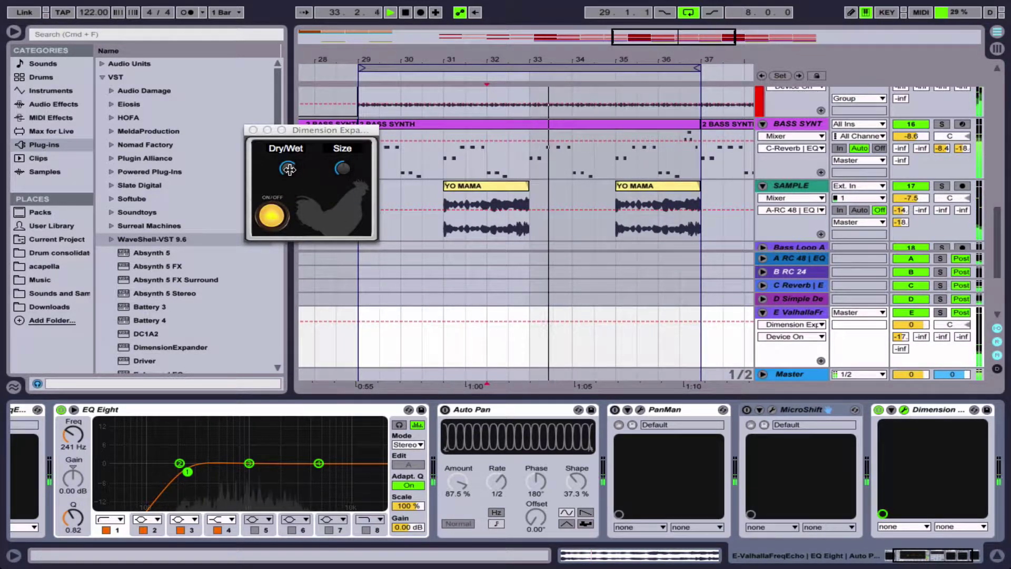
click(289, 169)
key(space)
click(252, 129)
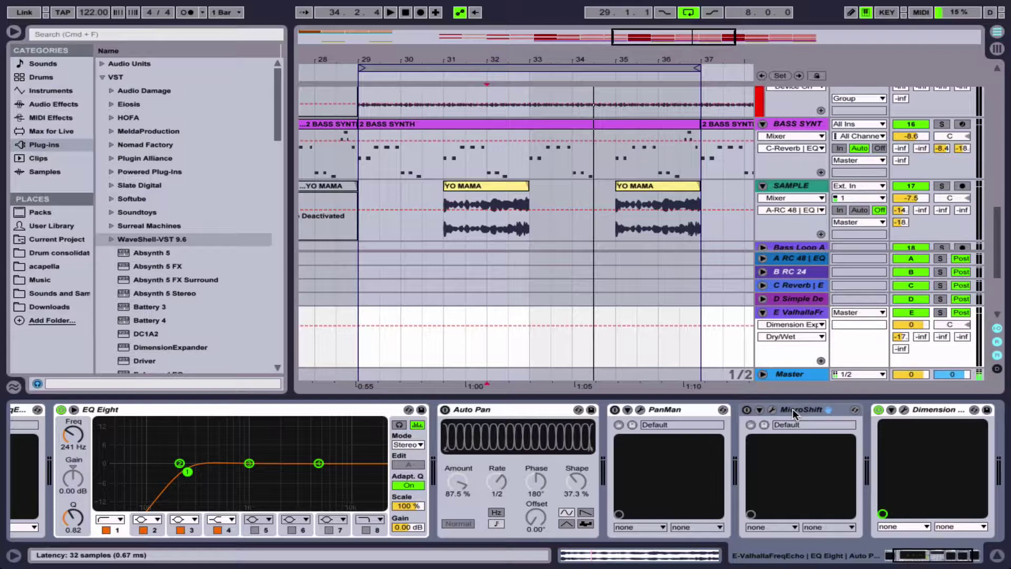
- Delete MicroShift, PanMan and Auto Pan from return track E
key(Delete)
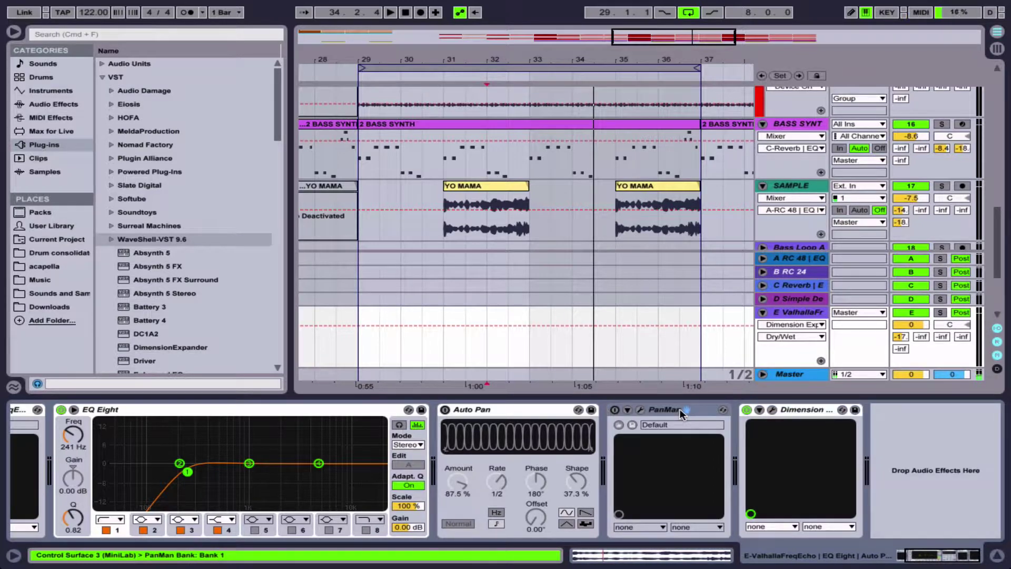
key(Delete)
click(500, 411)
key(Delete)
- Extend the arrangement loop back to bar 13 so it spans 24 bars
drag(388, 59, 387, 31)
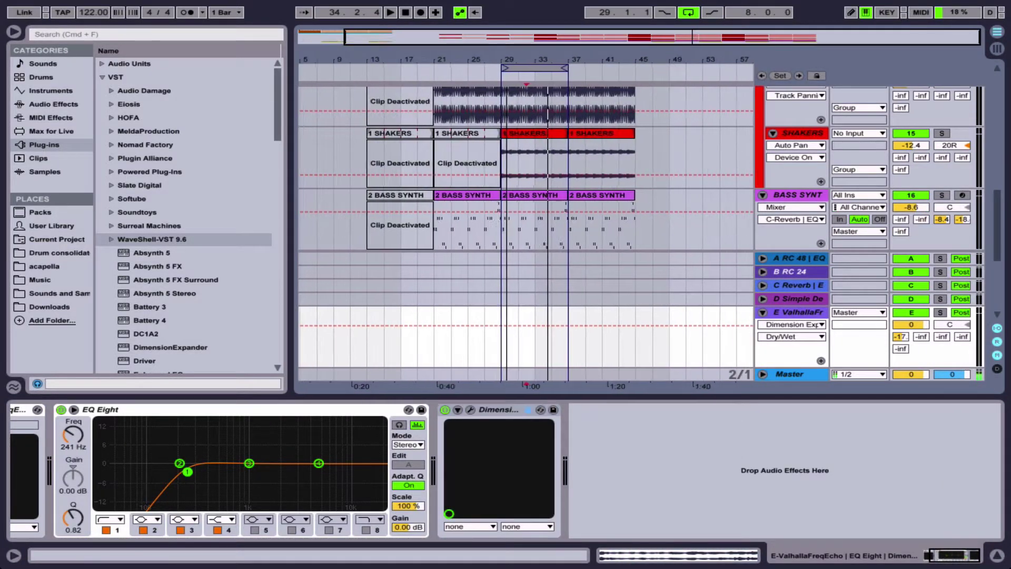
drag(507, 48, 354, 68)
scroll(505, 121, up, 5)
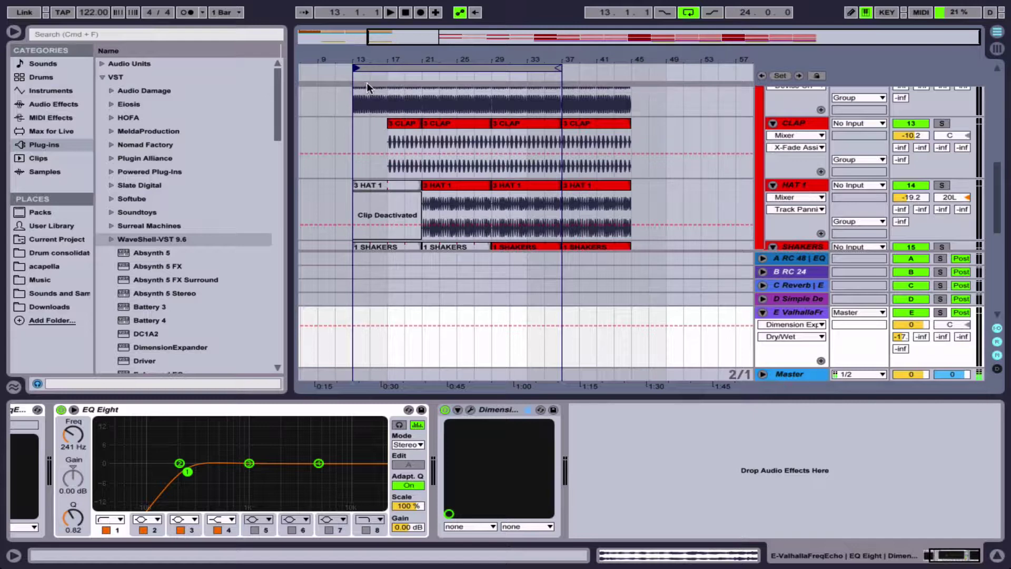
- Select the SHAKERS clip at bar 29 and switch on the track's Auto Pan
scroll(385, 113, up, 2)
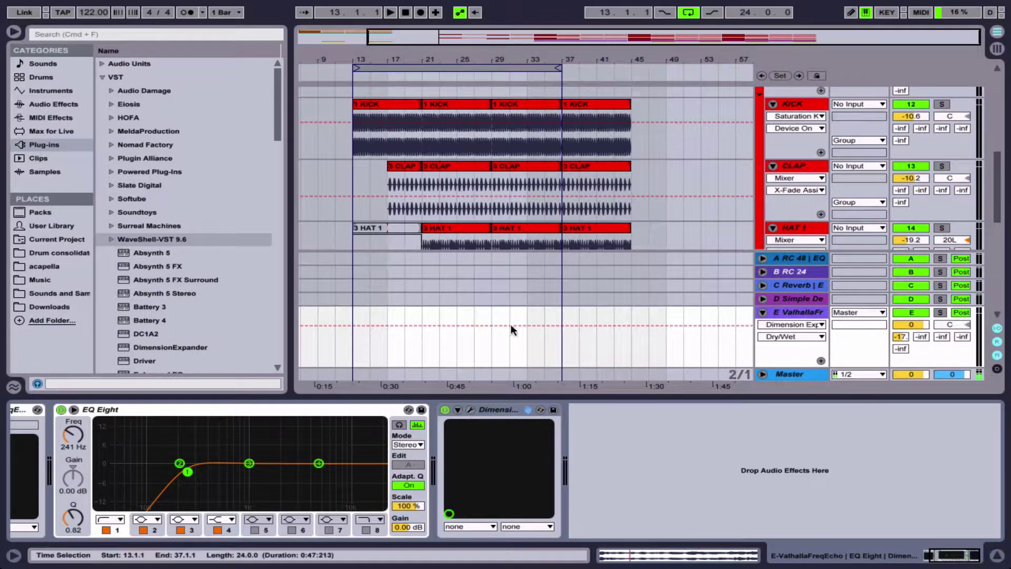
scroll(491, 208, down, 4)
click(495, 208)
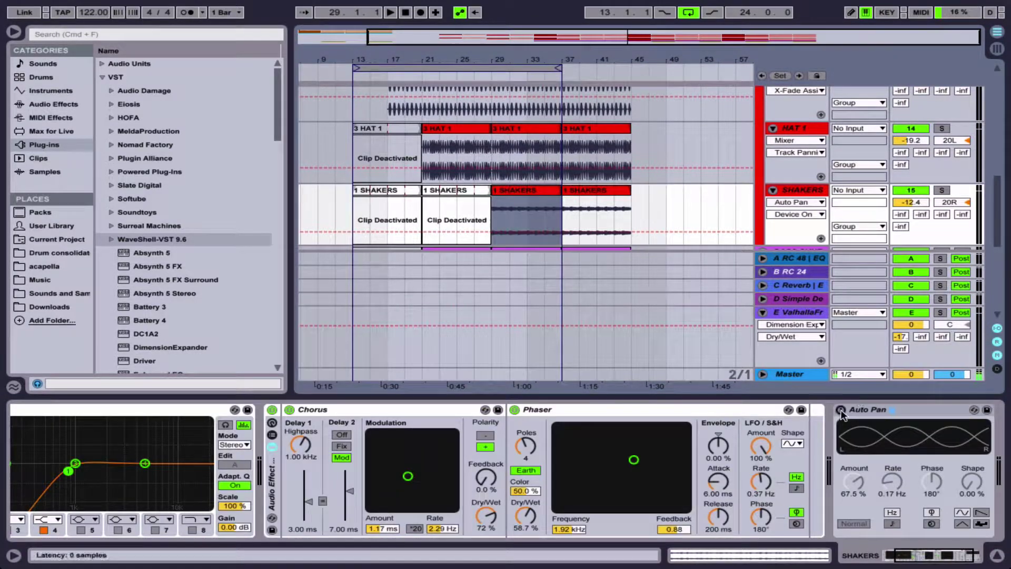
scroll(526, 211, down, 1)
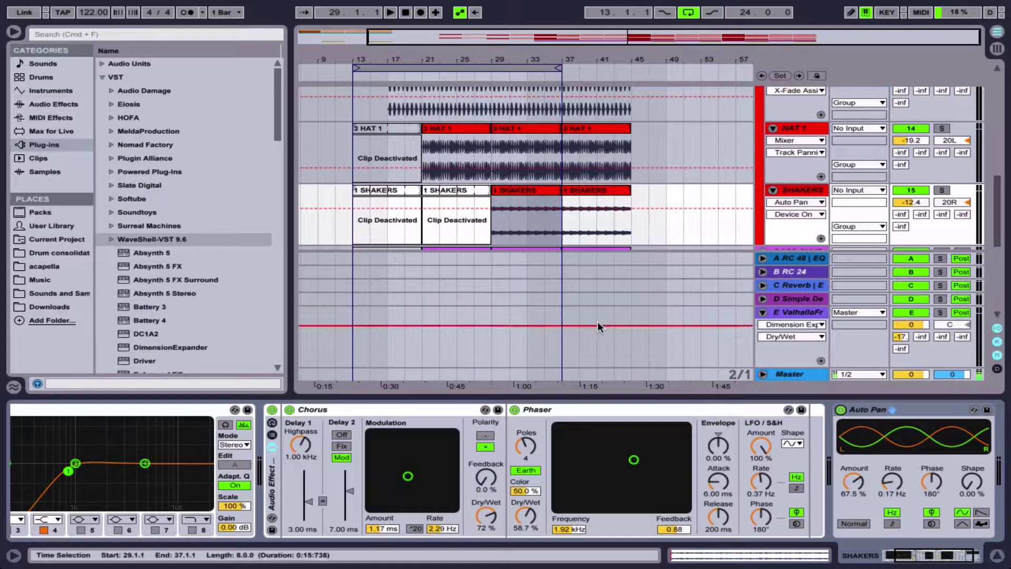
- Open MLoudnessAnalyzer on the Master track, measure peak levels and loudness while the loop plays, and close it
scroll(470, 192, up, 3)
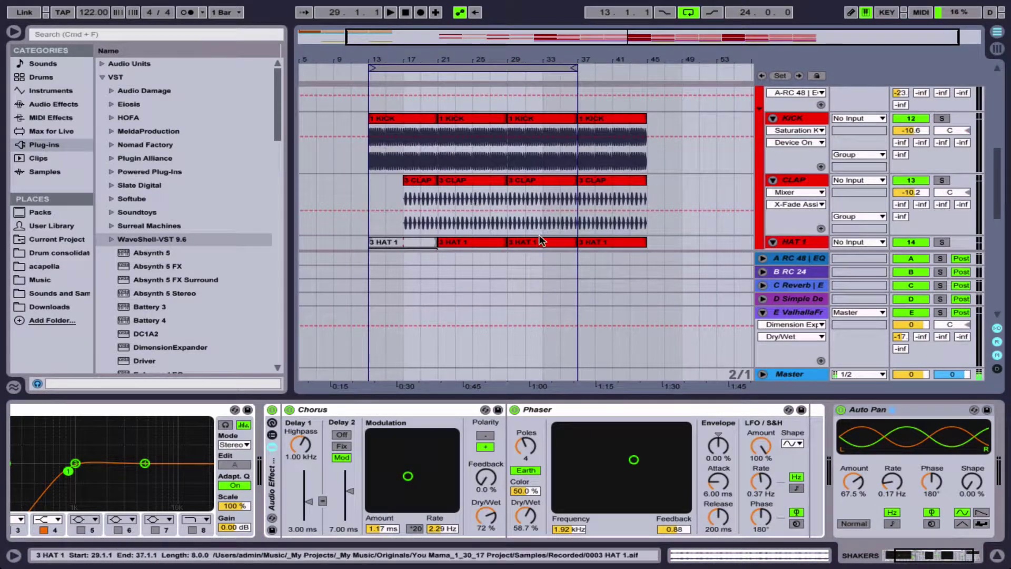
click(790, 375)
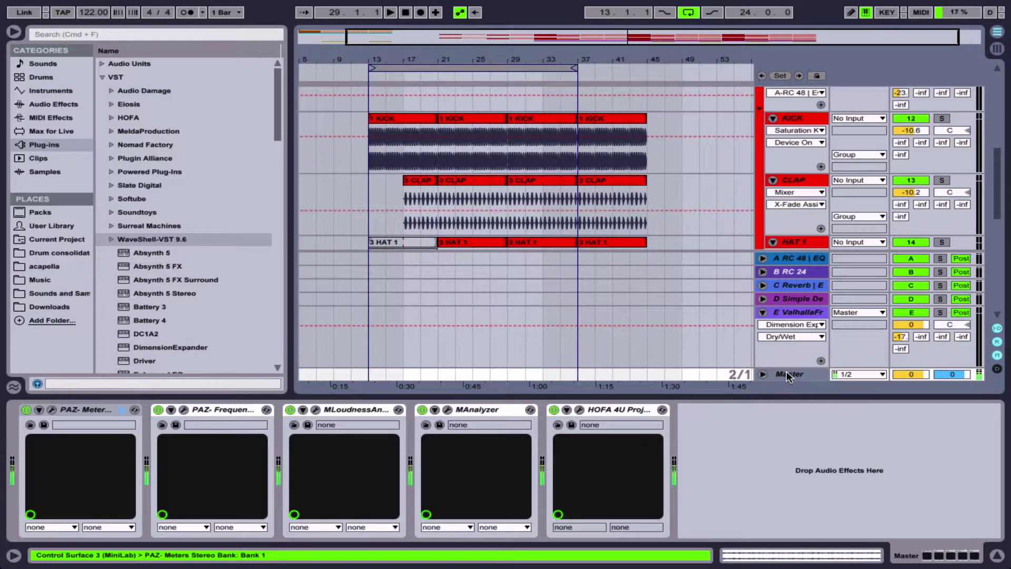
click(315, 410)
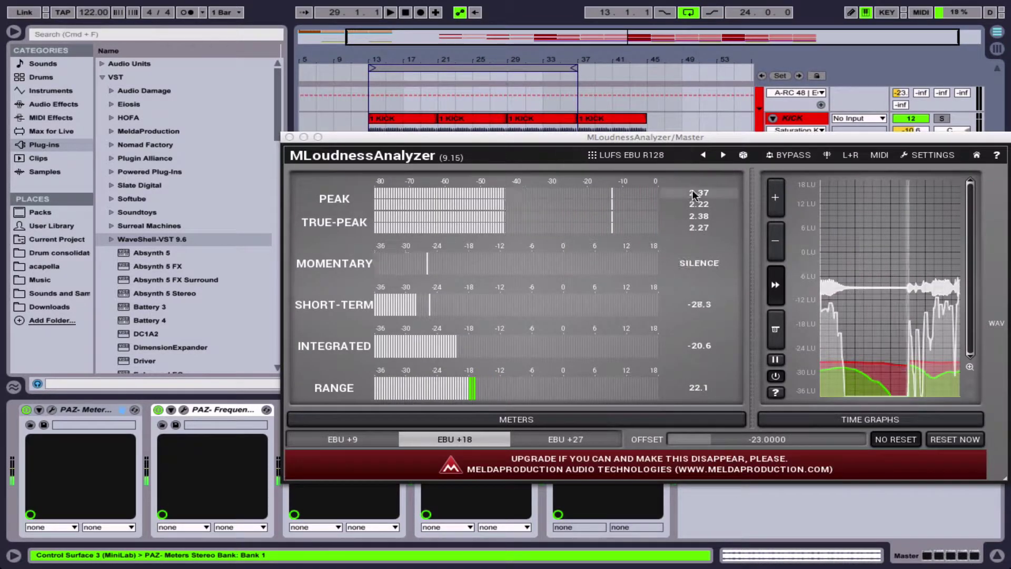
click(687, 139)
key(space)
drag(690, 139, 690, 225)
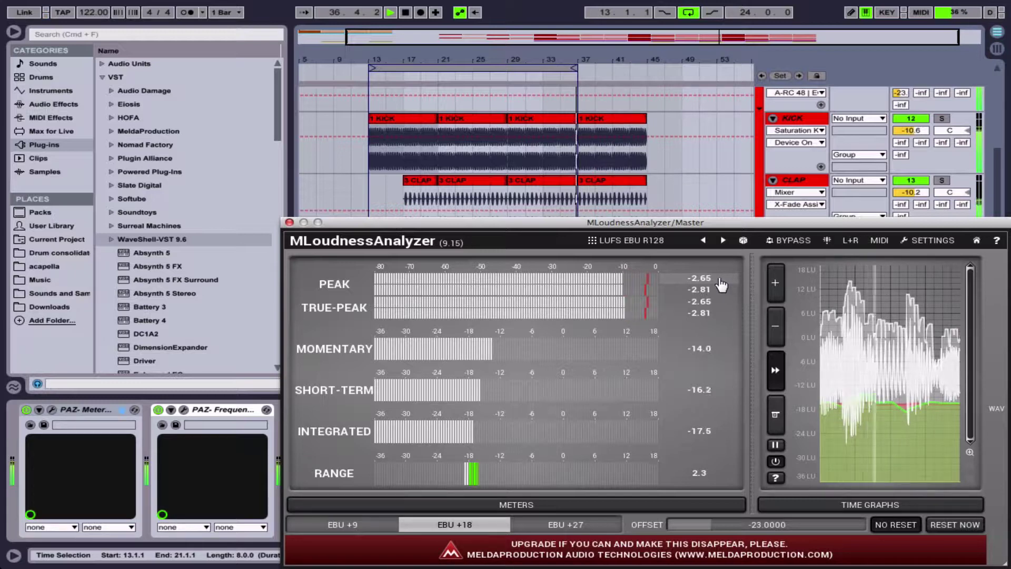
key(space)
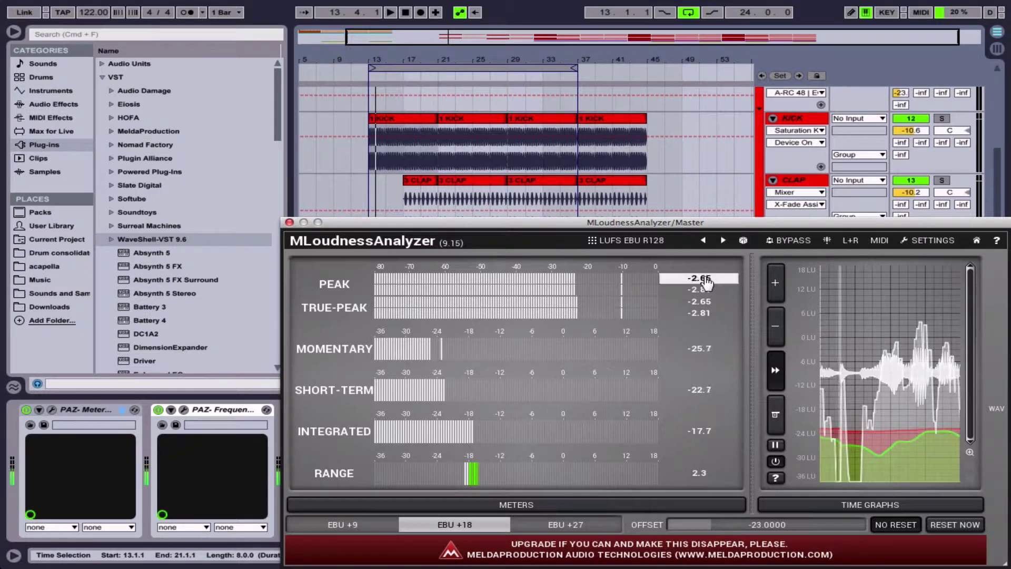
click(288, 222)
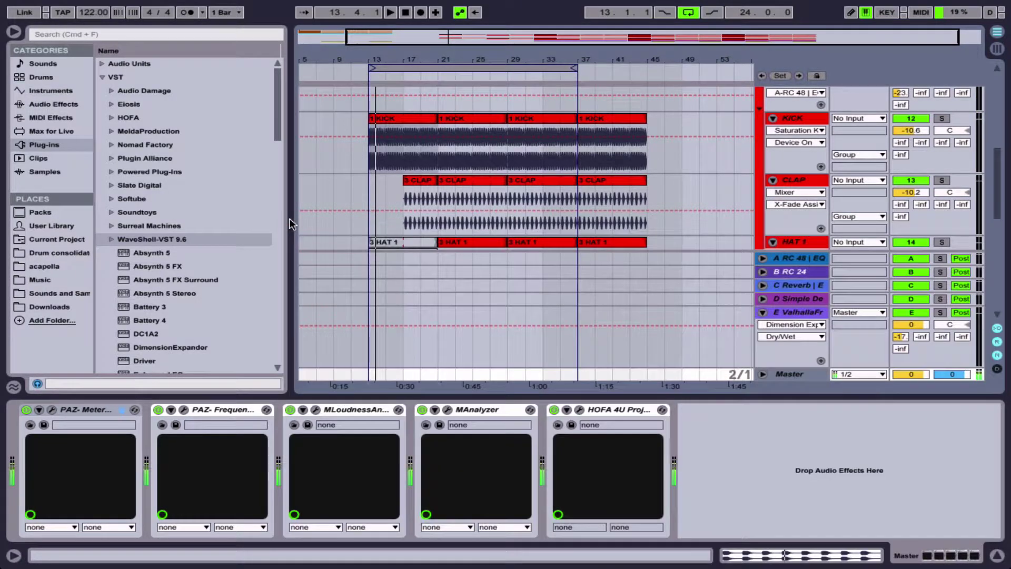
- Review the kick and clap clips and their device chains within the red DRUM SUB group
click(408, 113)
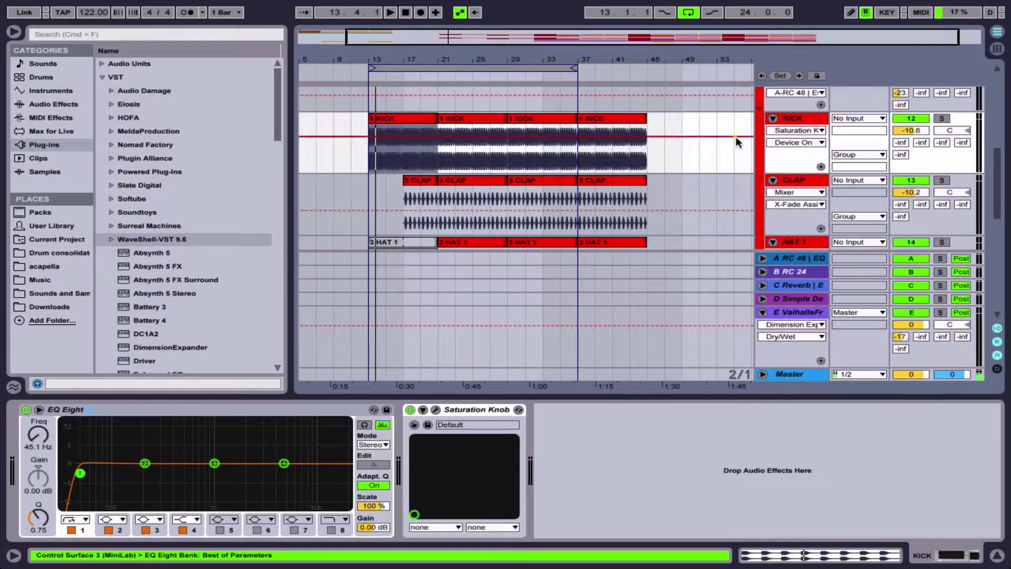
scroll(728, 153, up, 3)
scroll(728, 153, down, 1)
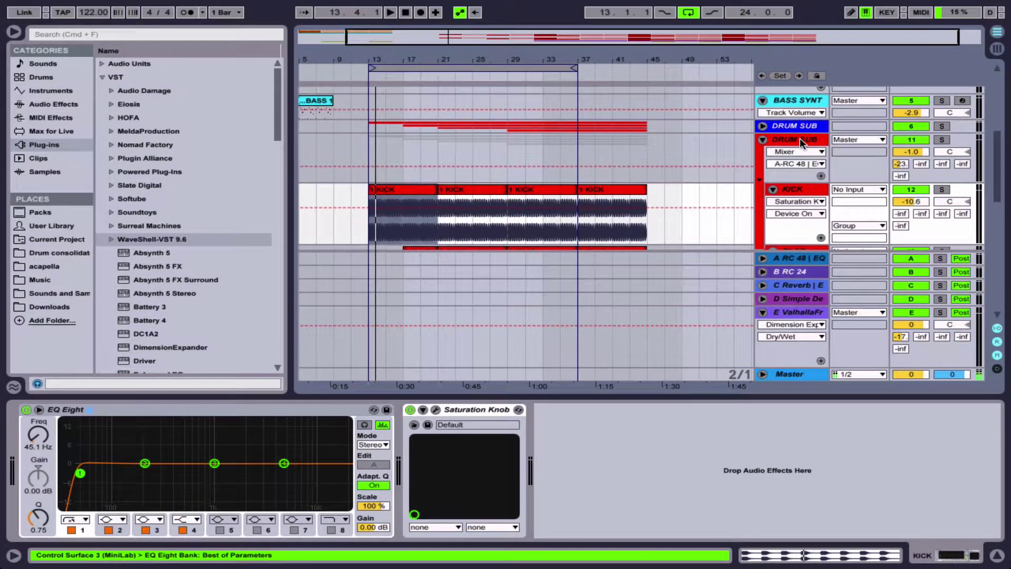
click(395, 189)
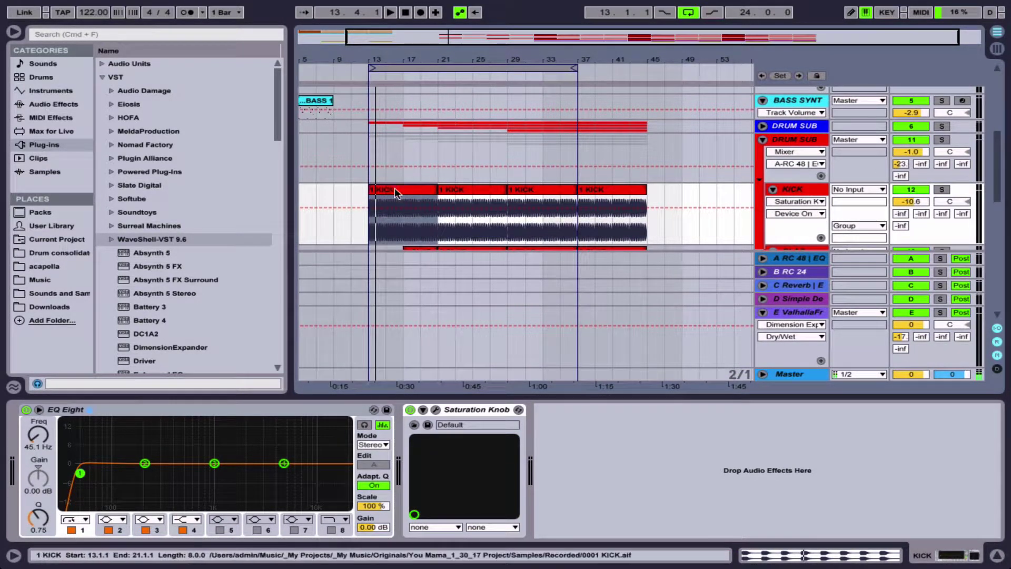
click(533, 186)
scroll(534, 188, down, 5)
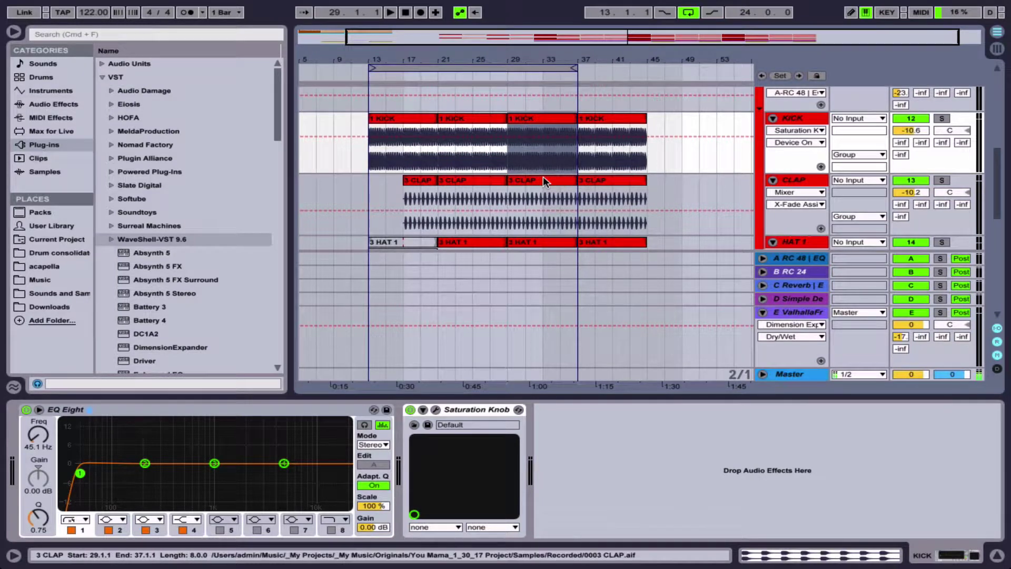
click(543, 180)
scroll(543, 175, down, 7)
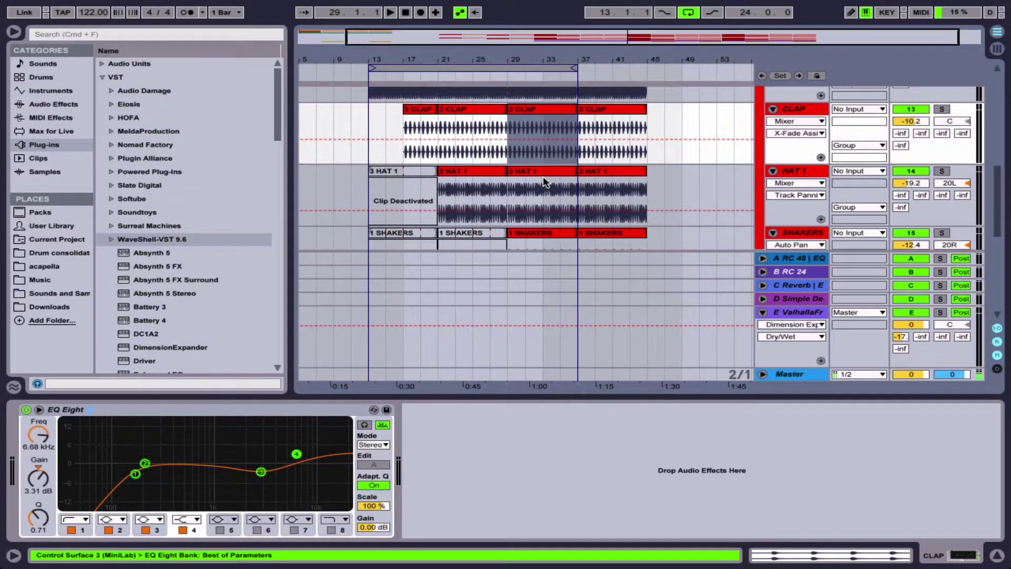
scroll(542, 176, up, 6)
- Add a step at bar 21 in the red DRUM SUB group's send A automation, with about -30 dB before it, and play it
click(384, 132)
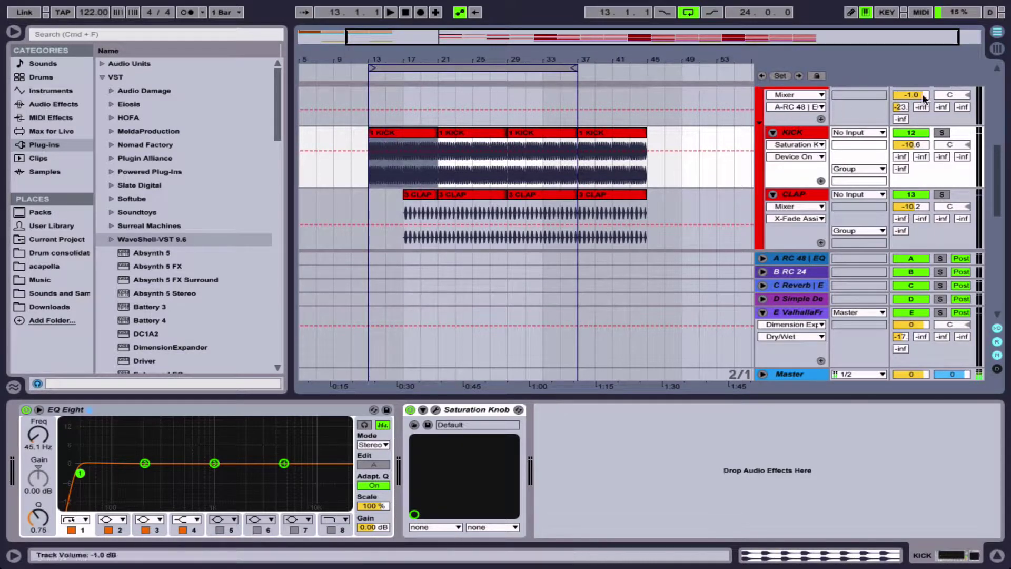
drag(399, 67, 404, 135)
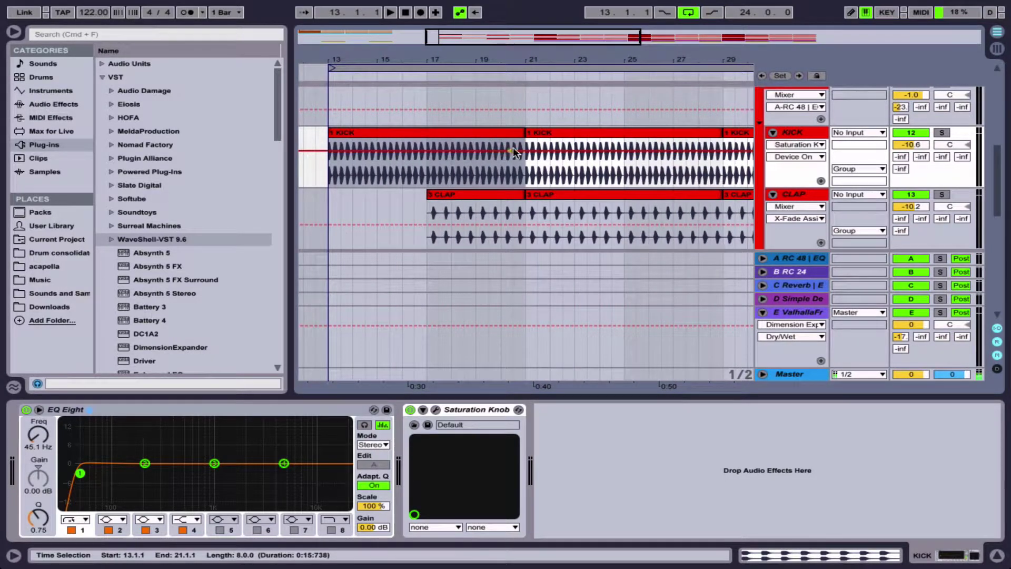
click(523, 109)
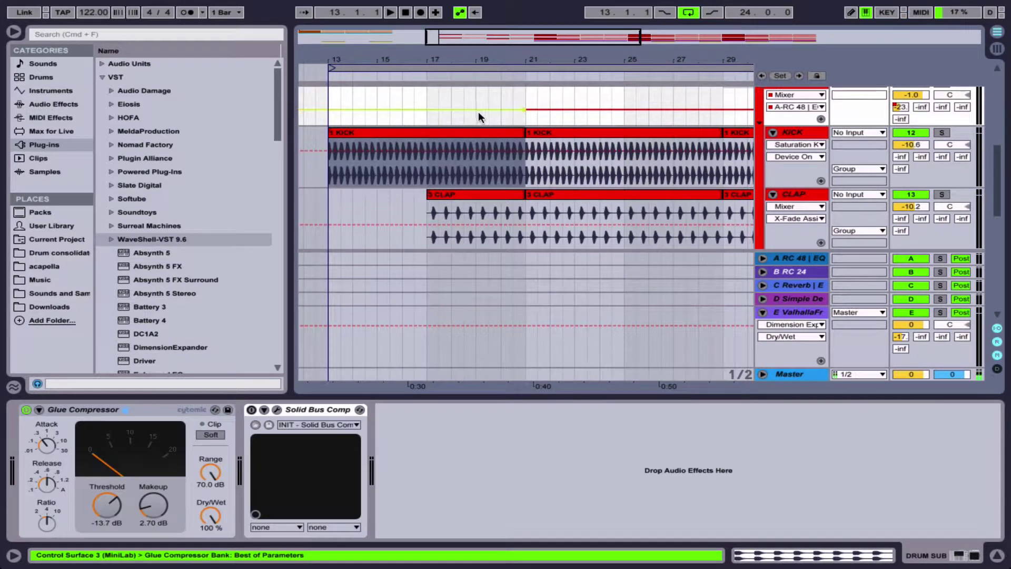
drag(512, 107, 522, 113)
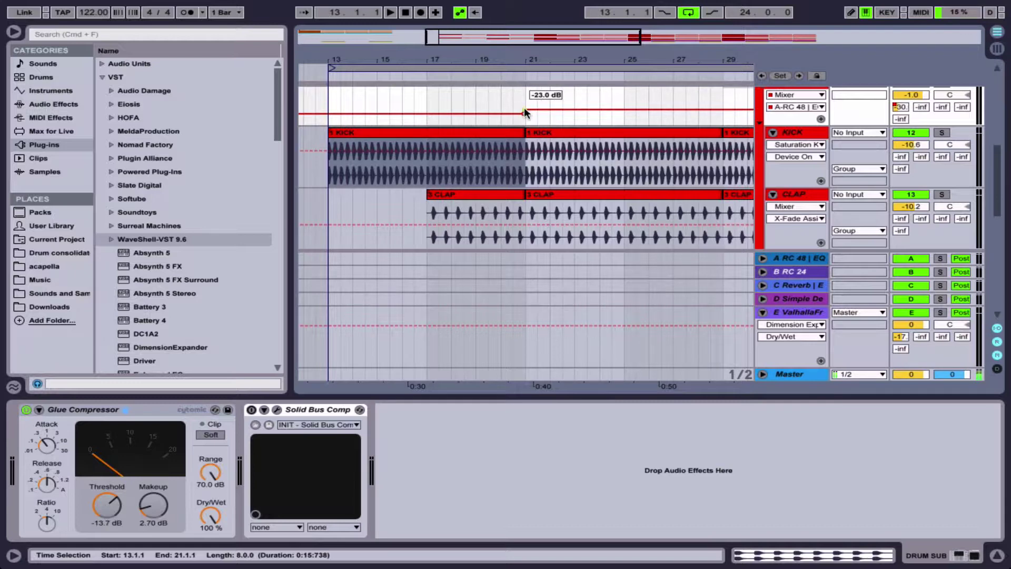
key(z)
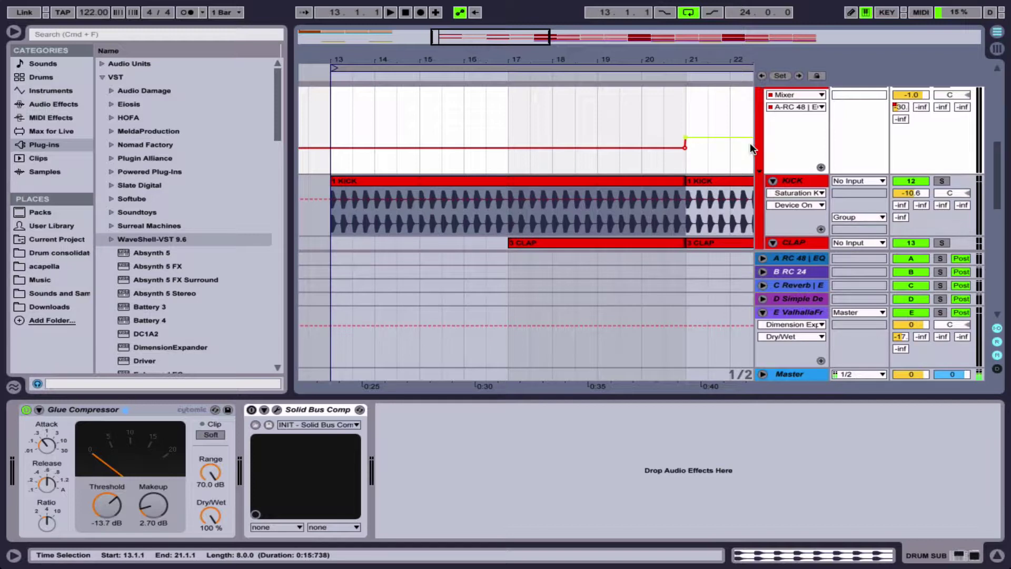
key(space)
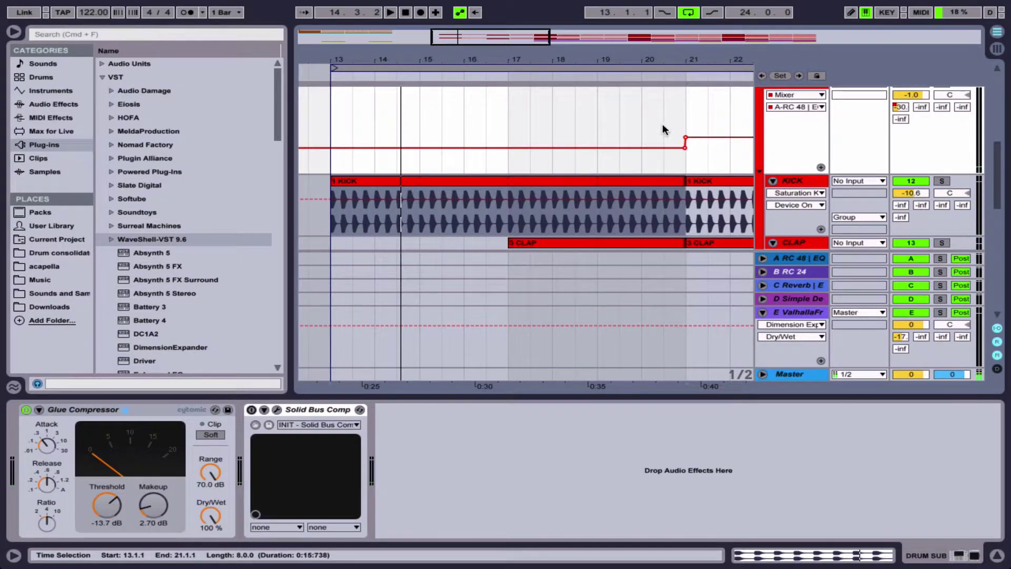
- Play the arrangement from bar 21 and again from bar 13 to compare the red DRUM SUB group's send A levels
click(685, 102)
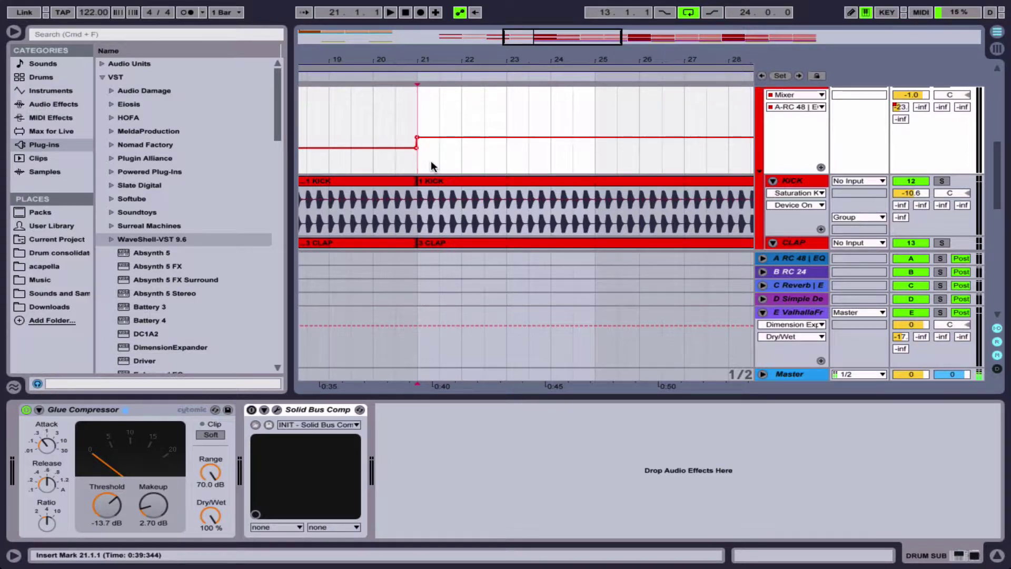
key(space)
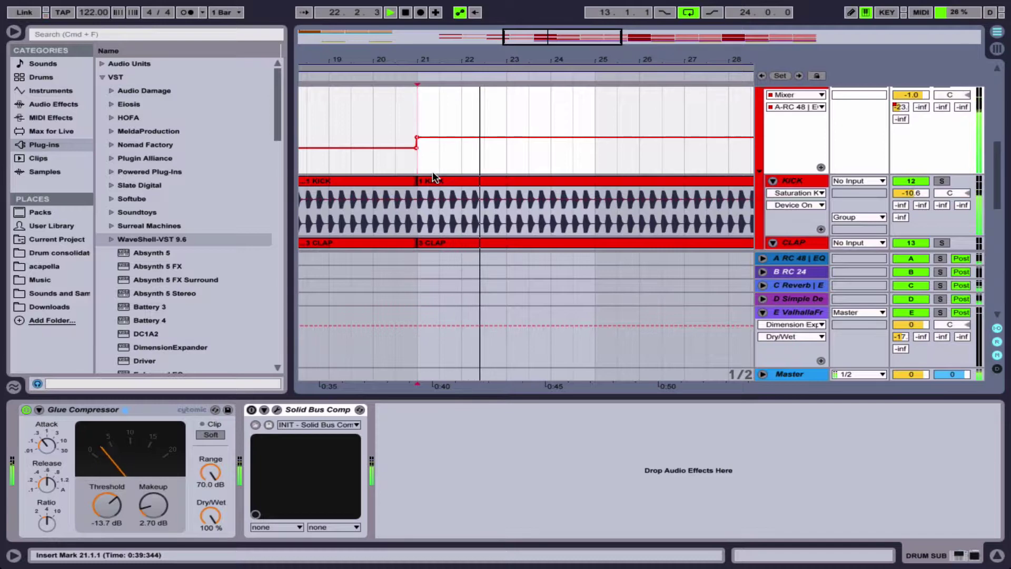
key(space)
click(495, 181)
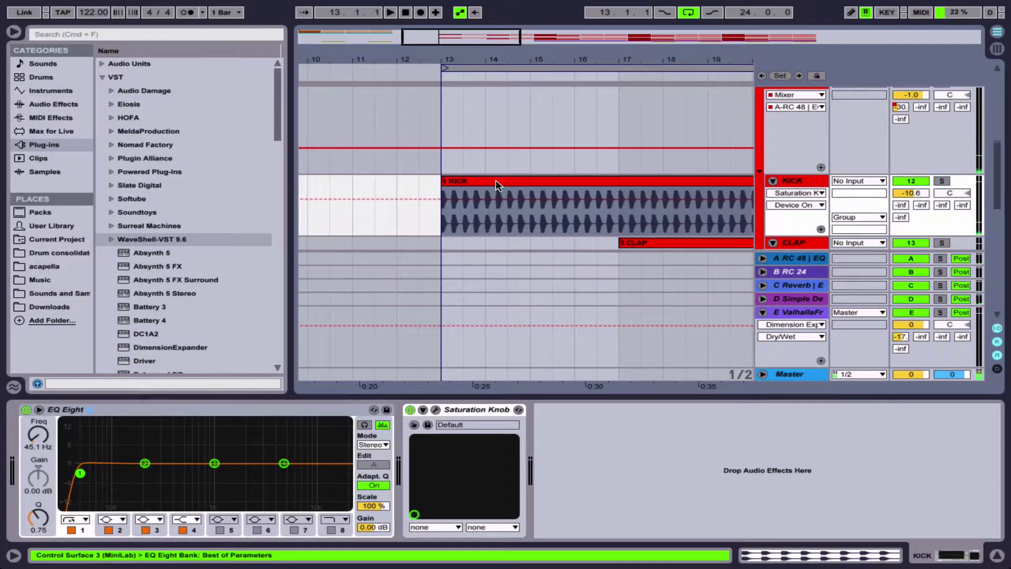
key(space)
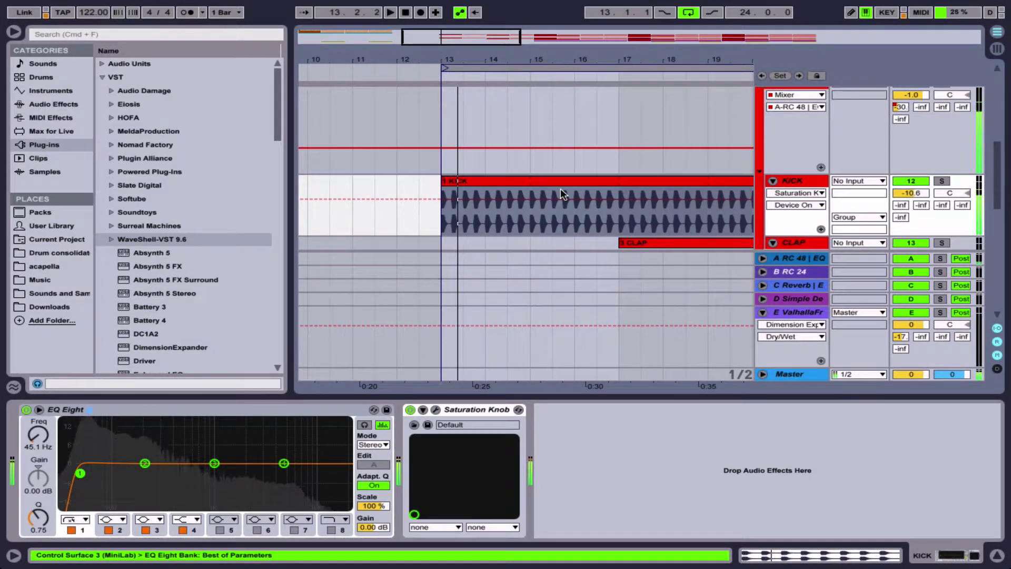
- Try removing the bar 21 step from the red DRUM SUB group's send A automation, play it, and undo the removal
scroll(560, 188, right, 7)
shift+click(519, 150)
click(511, 147)
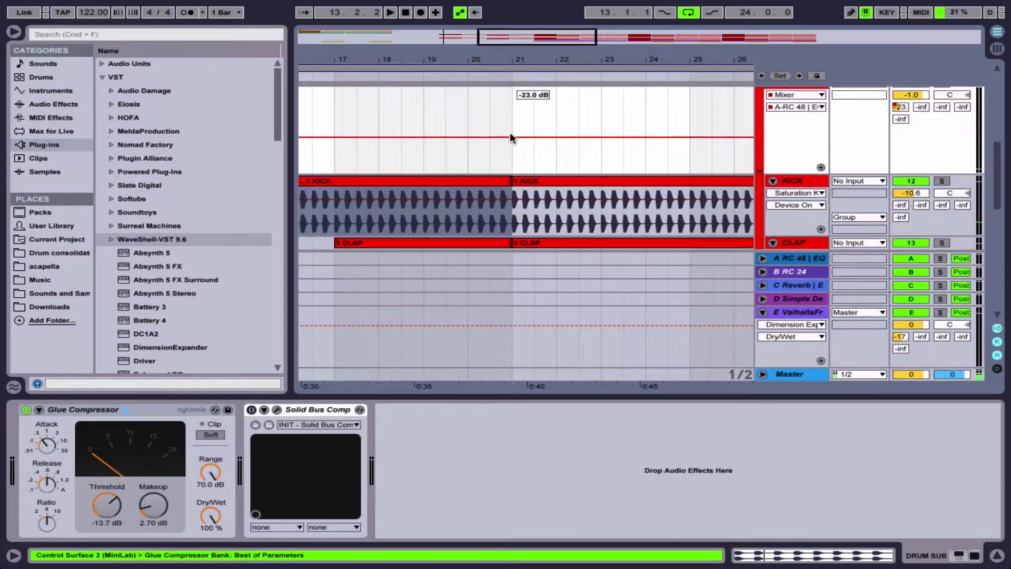
key(space)
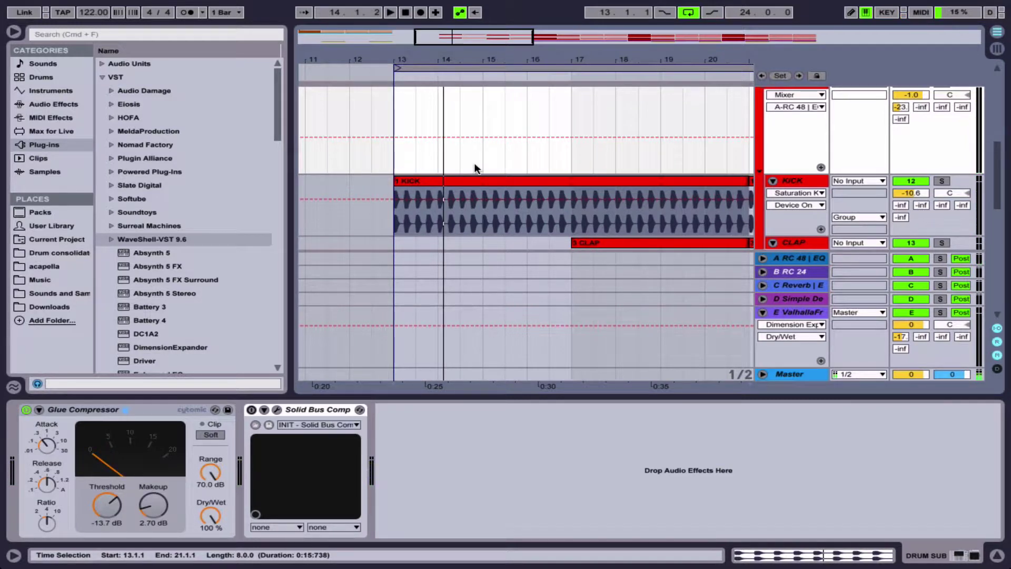
key(super+z)
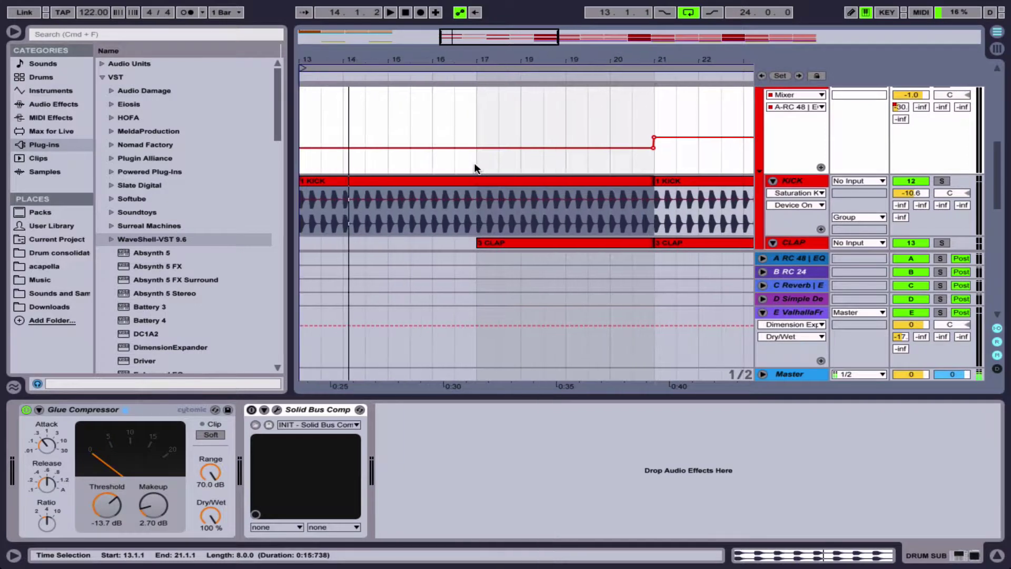
- Play the KICK section at bar 13 and the one at bar 21 to compare the reverb with the send step restored
key(space)
key(space)
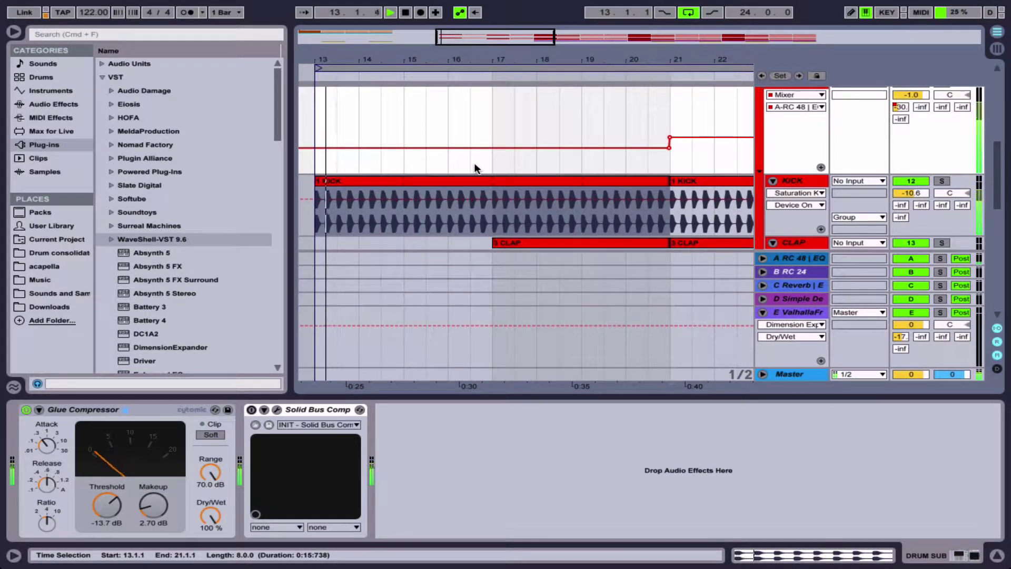
key(space)
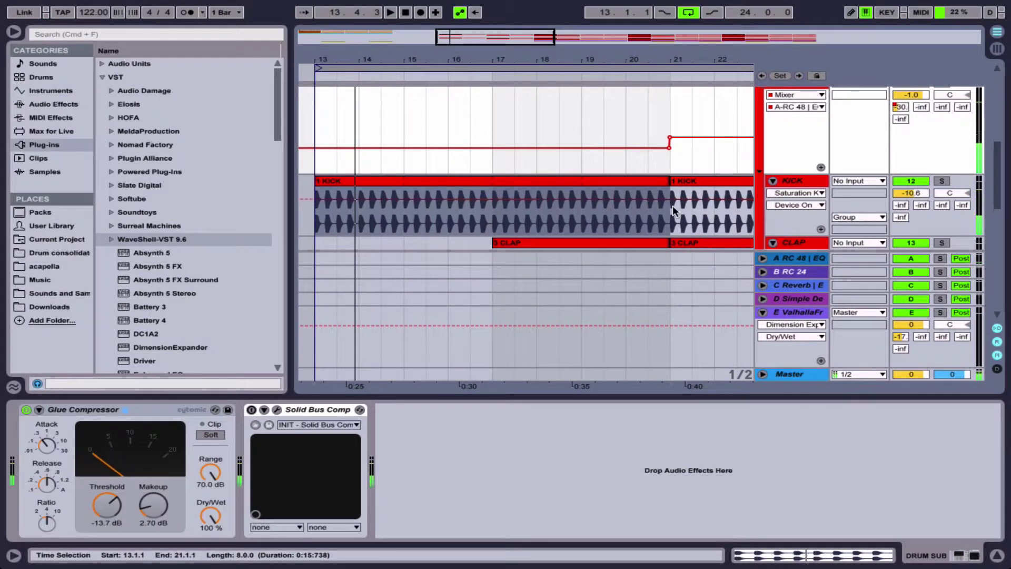
click(642, 179)
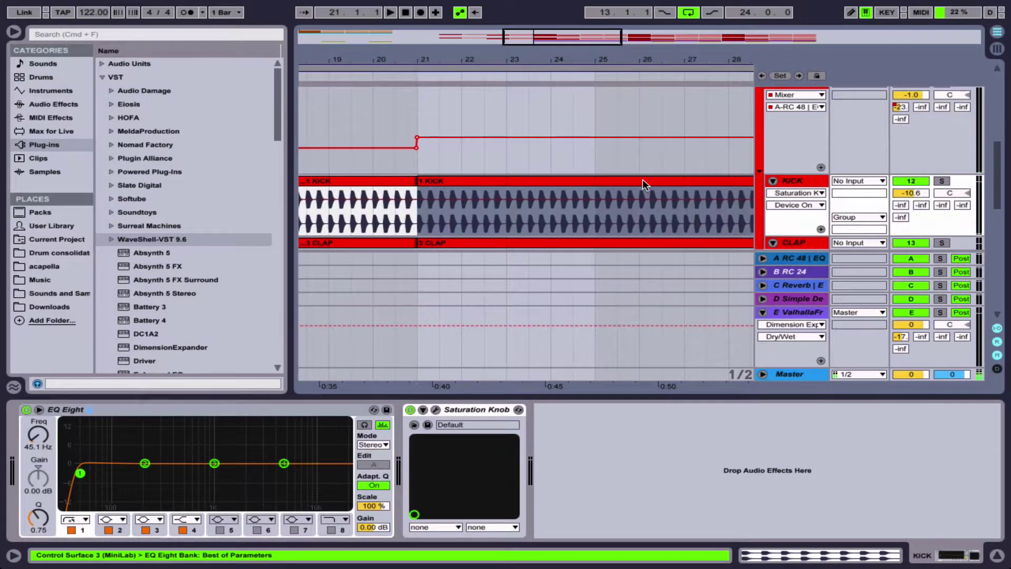
drag(466, 64, 469, 60)
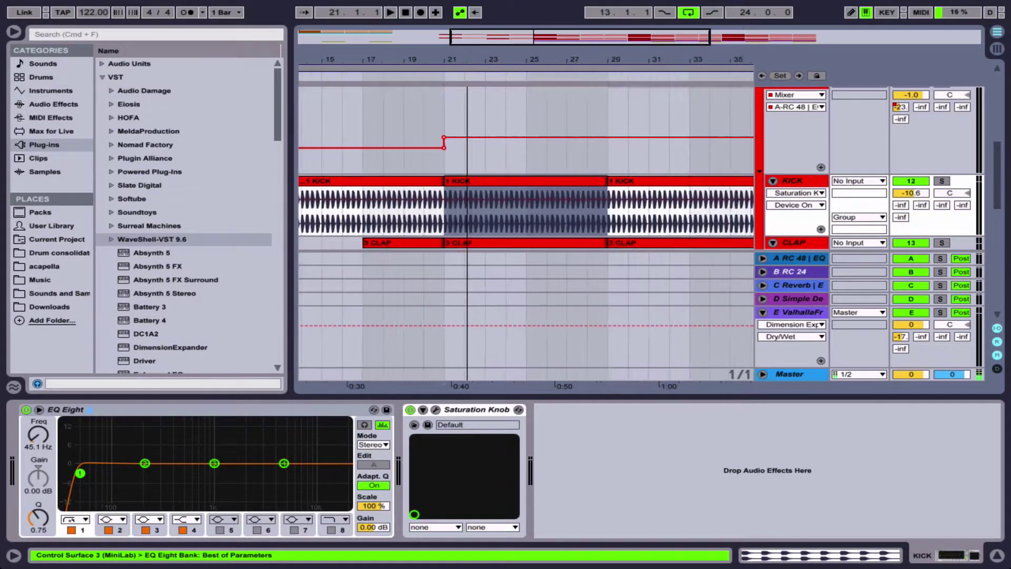
key(space)
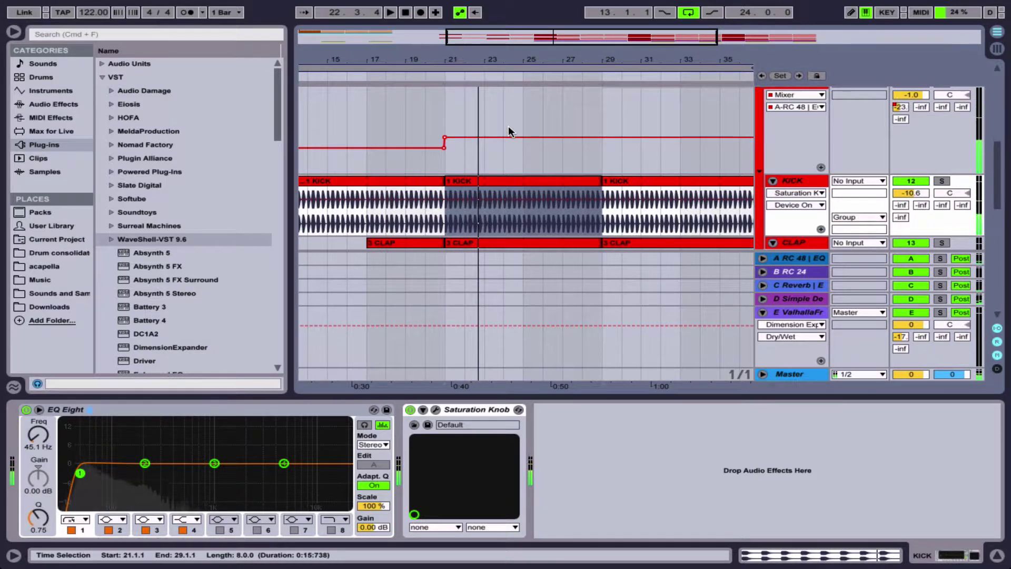
key(space)
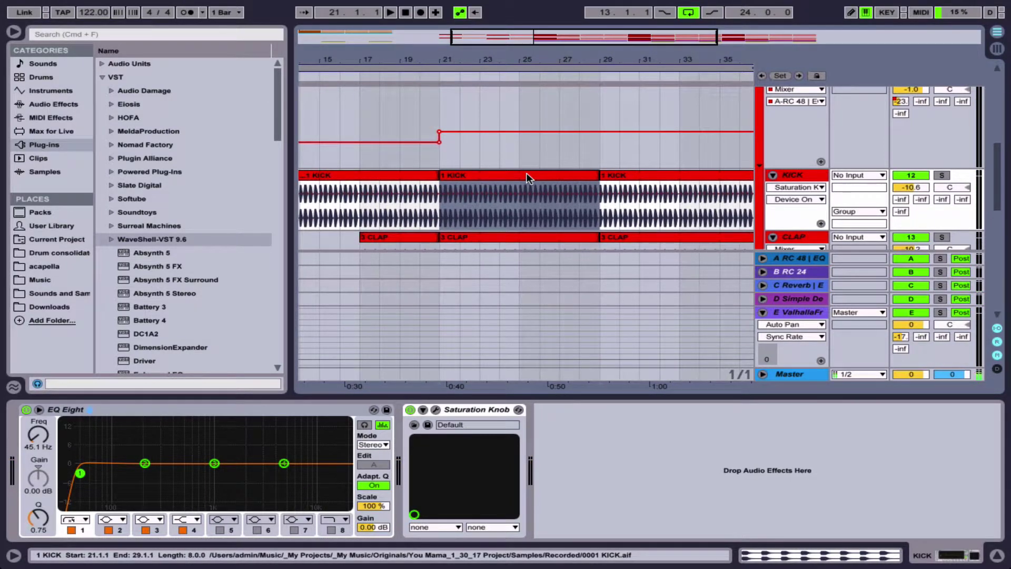
- Deactivate the KICK clip at bar 37 in the red DRUM SUB group and extend the loop to bar 45
key(minus)
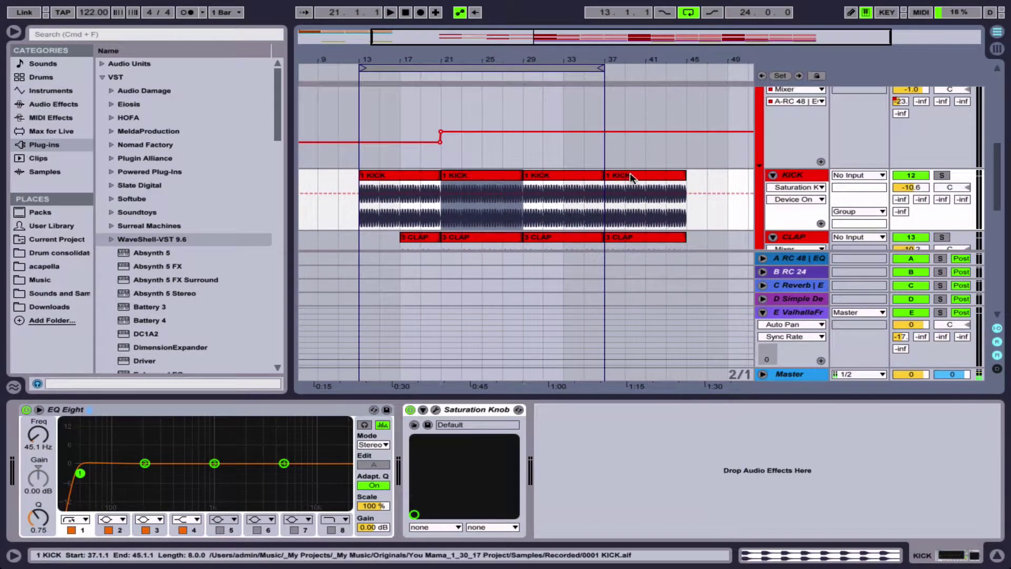
click(630, 173)
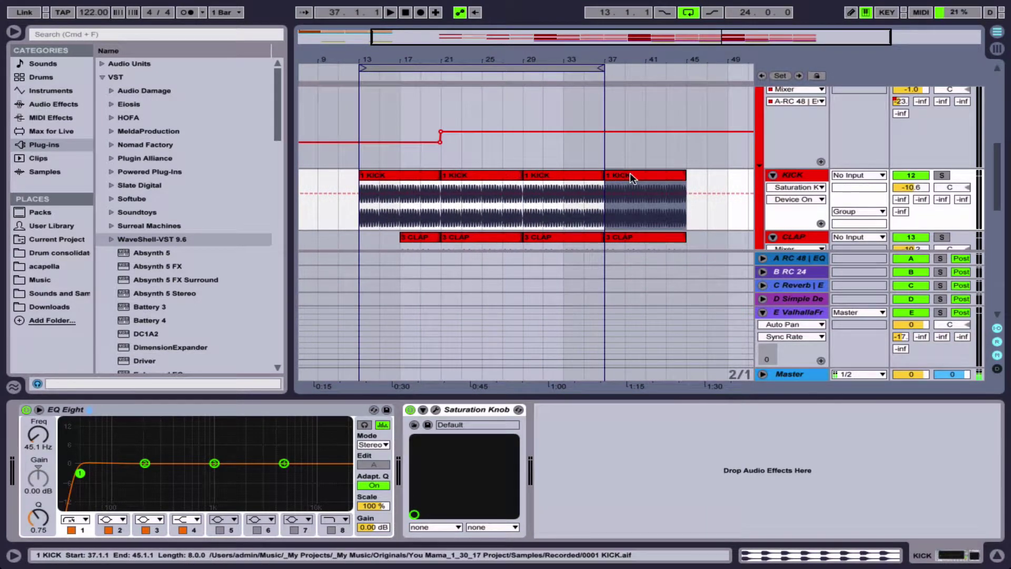
key(0)
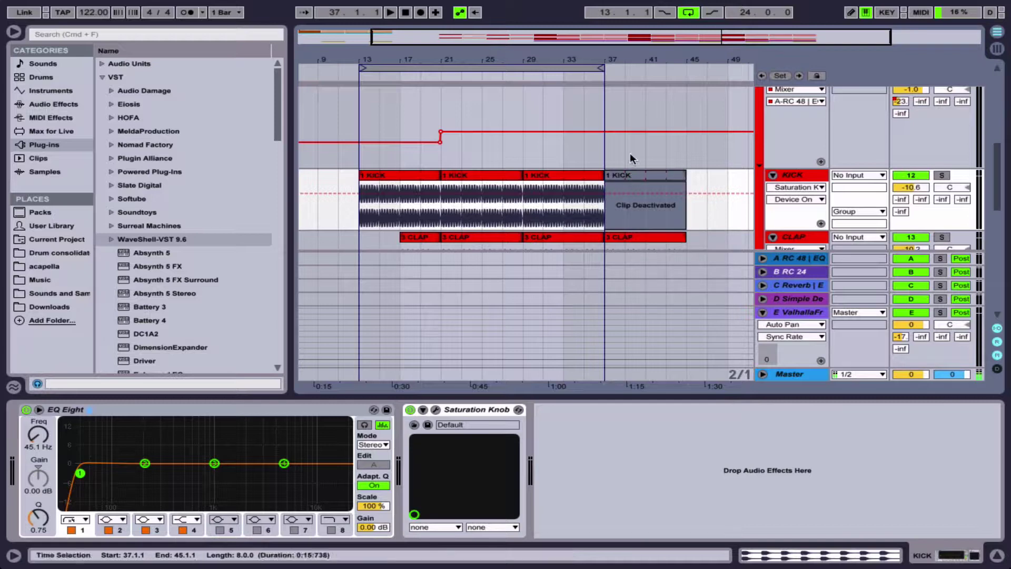
click(601, 67)
drag(601, 68, 680, 69)
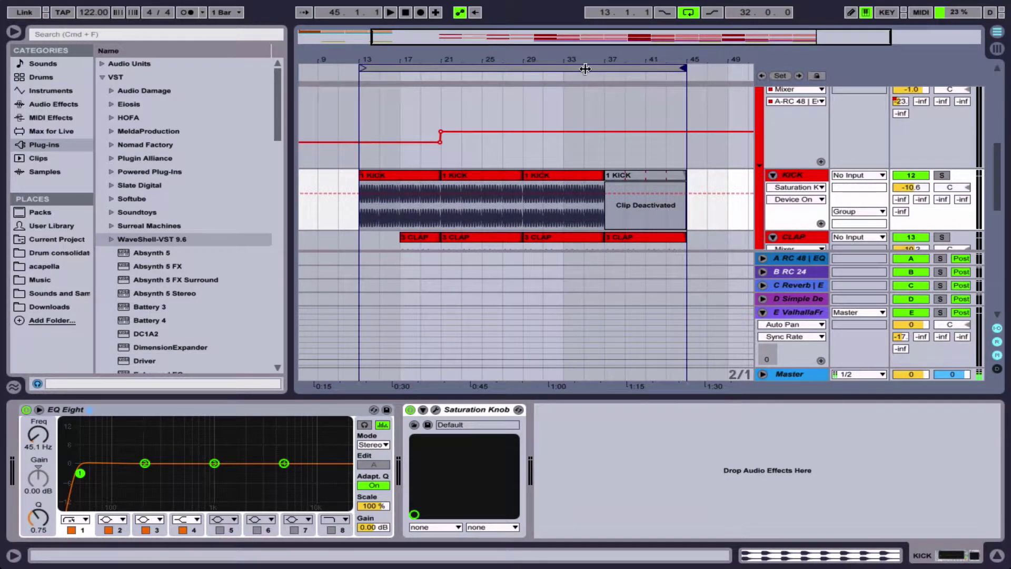
- Deactivate the SHAKERS and HAT 1 clips at bar 37 in the red DRUM SUB group
scroll(580, 175, down, 4)
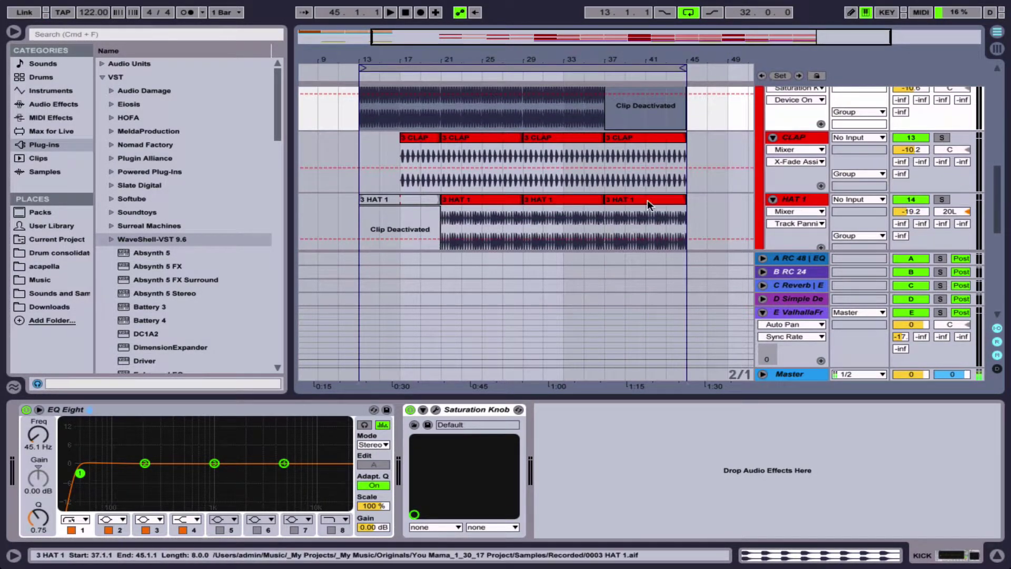
scroll(646, 200, down, 3)
click(644, 188)
key(0)
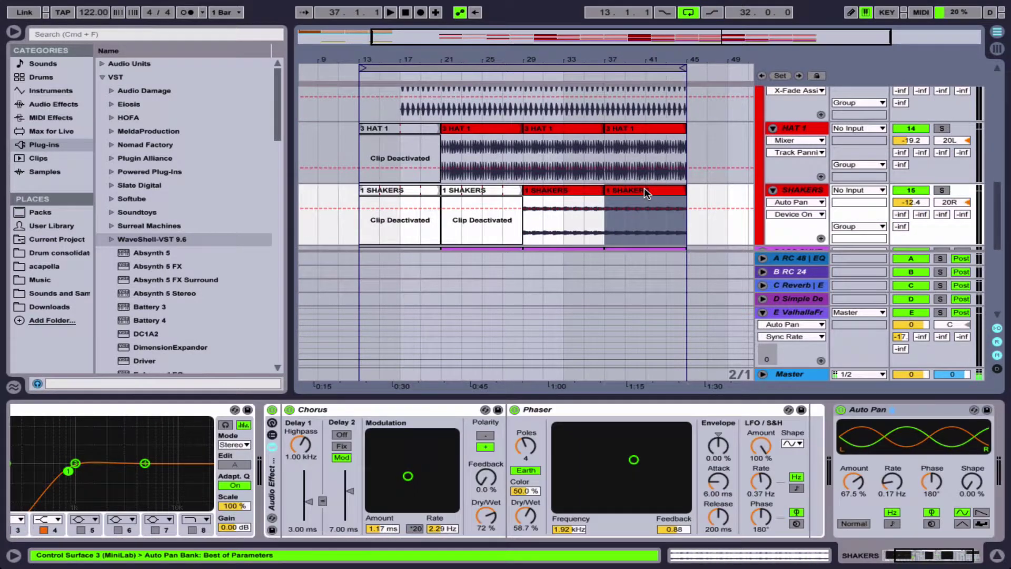
scroll(657, 201, up, 1)
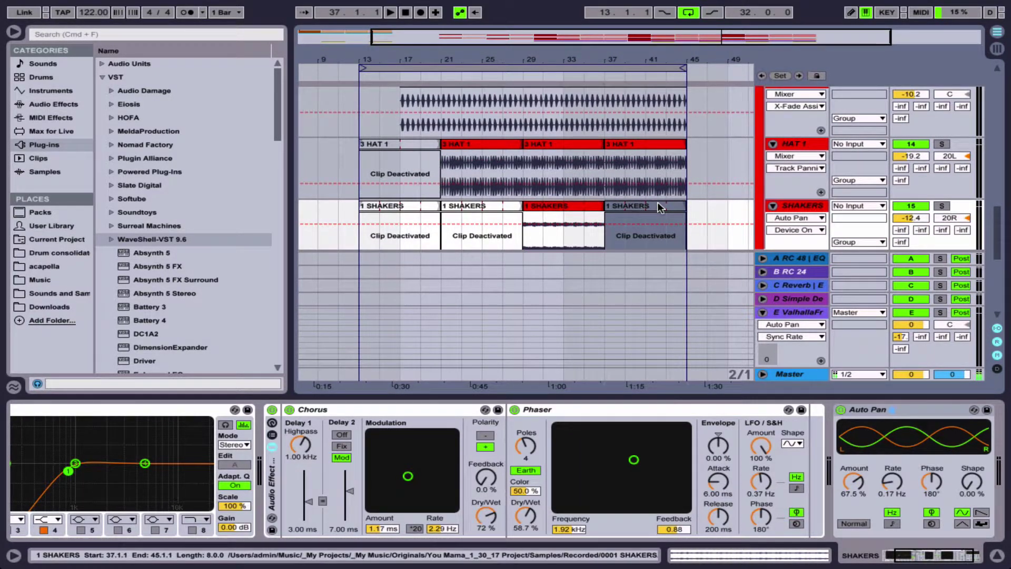
key(space)
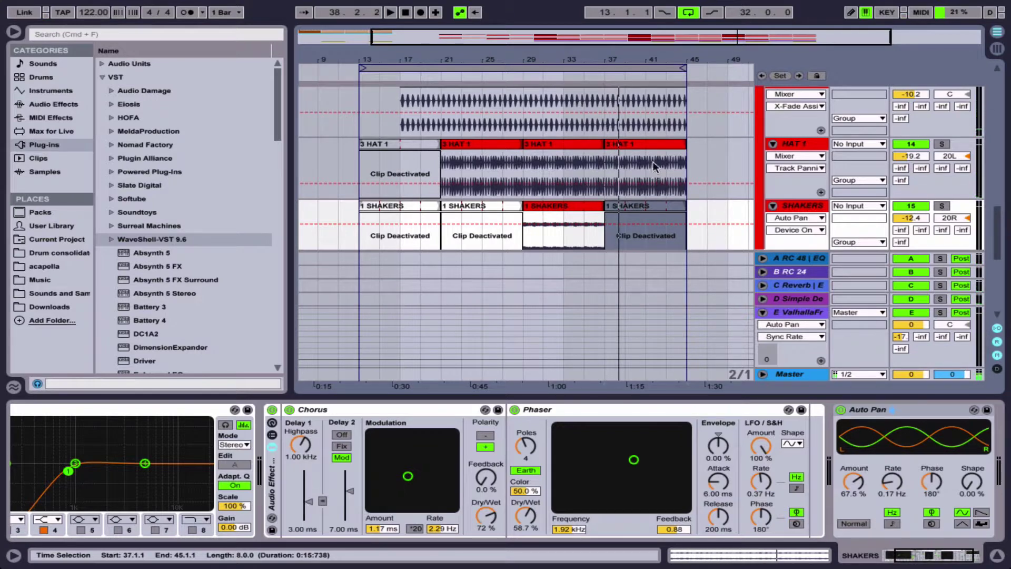
click(653, 141)
key(0)
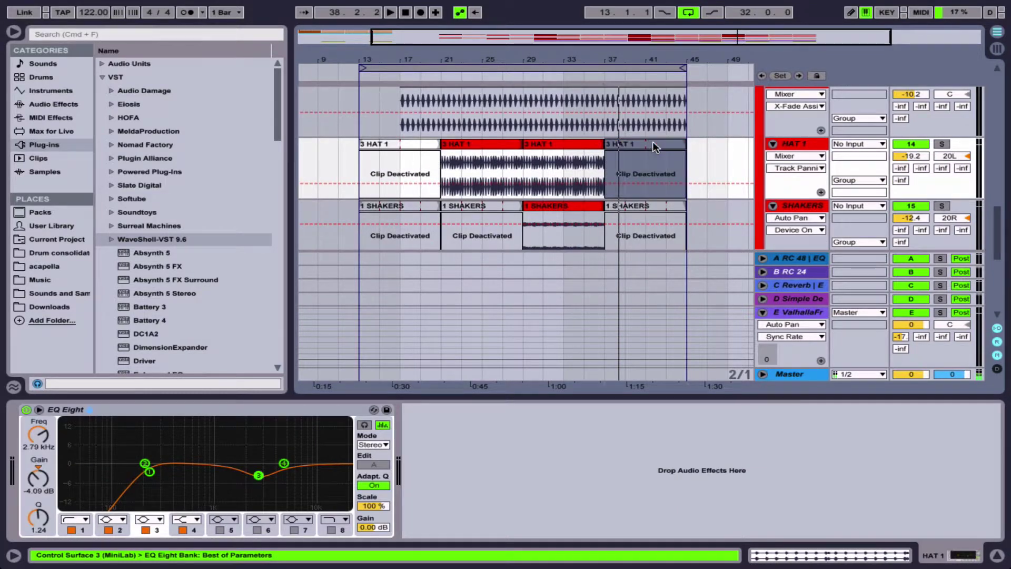
- Deactivate the KICK, SHAKERS and HAT 1 clips at bar 37 in the blue DRUM SUB group
scroll(652, 141, up, 6)
scroll(652, 141, up, 8)
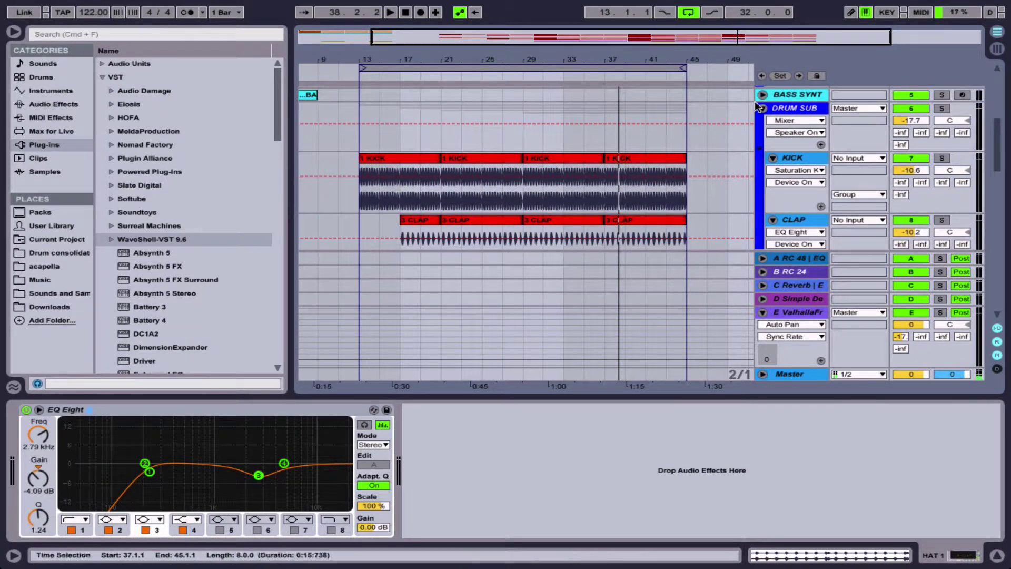
click(651, 157)
key(0)
scroll(651, 157, down, 5)
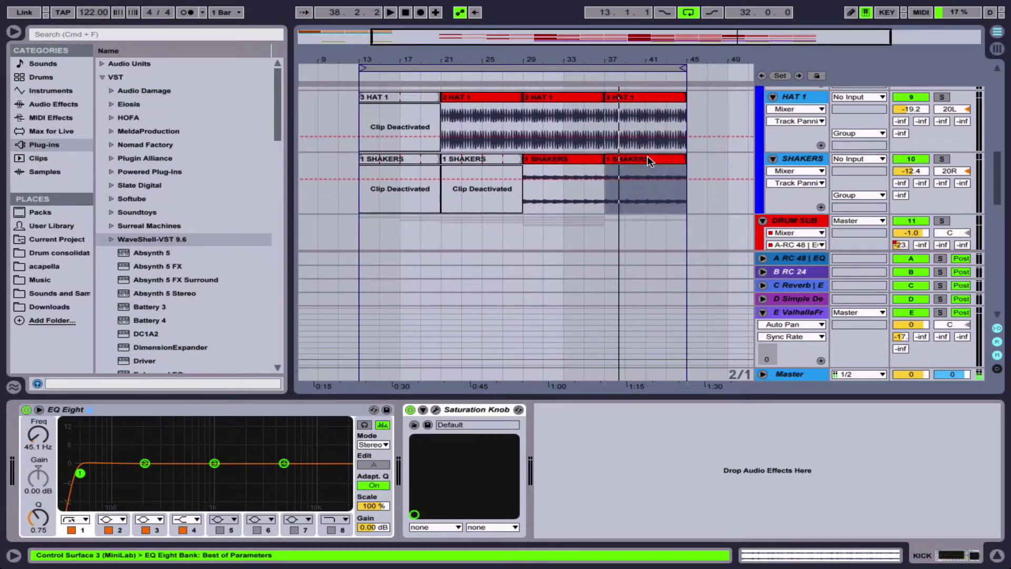
click(647, 156)
key(0)
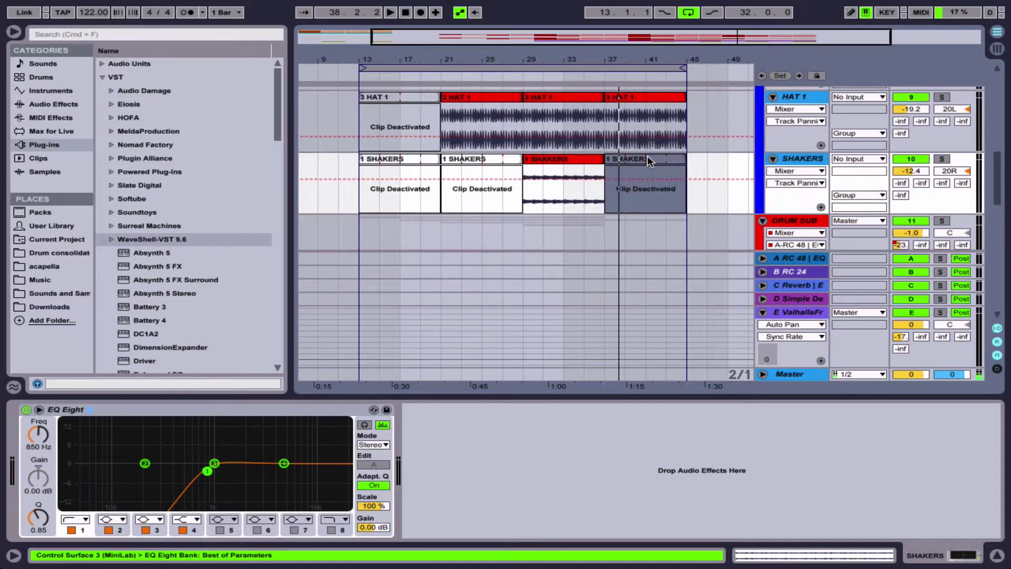
click(637, 106)
key(0)
- Play the claps from bar 37 and compare the sound with the blue DRUM SUB group switched off and on
scroll(635, 103, up, 1)
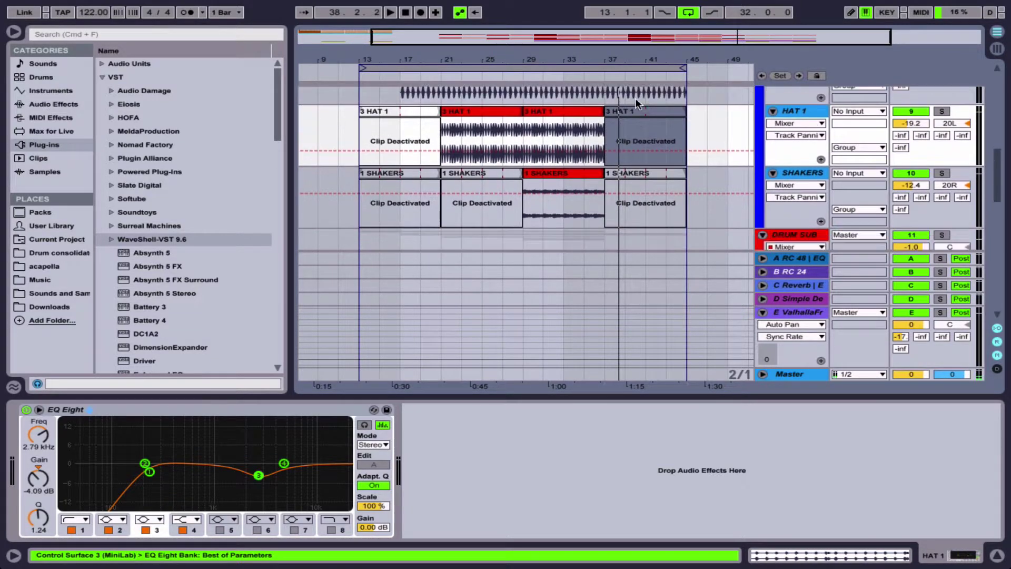
scroll(636, 98, down, 3)
scroll(635, 98, up, 6)
click(636, 98)
key(space)
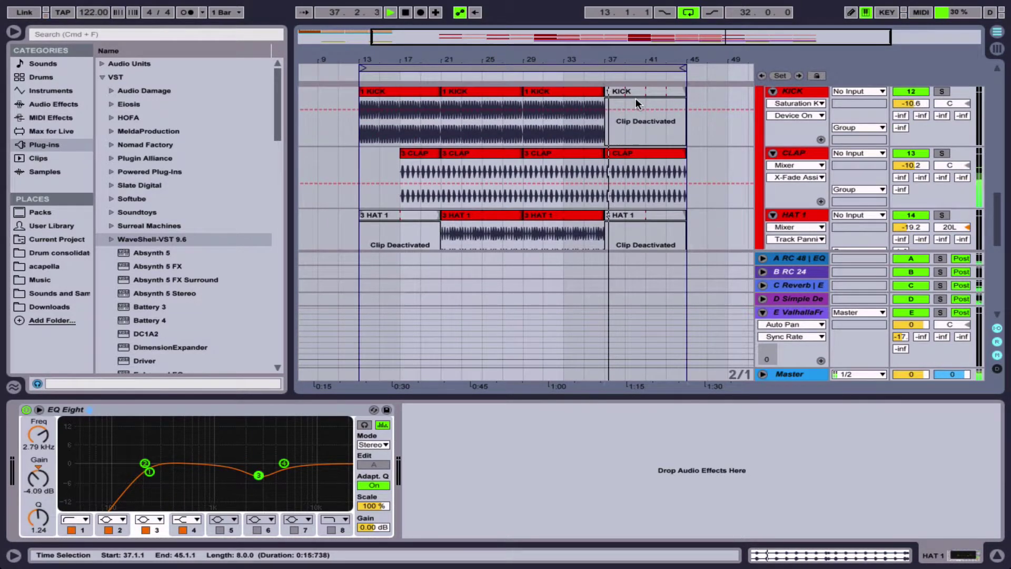
click(641, 149)
scroll(642, 149, down, 1)
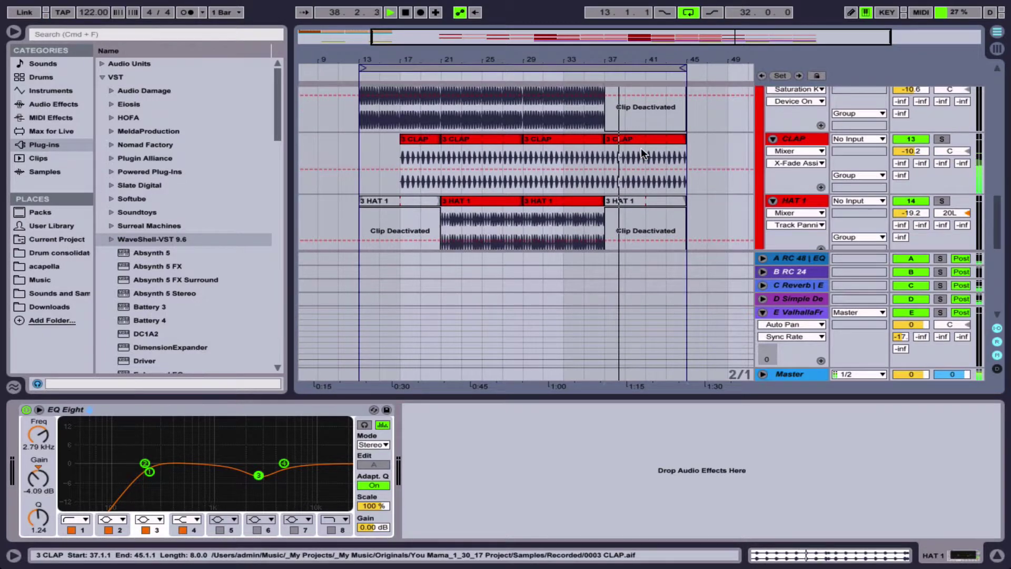
scroll(641, 147, down, 4)
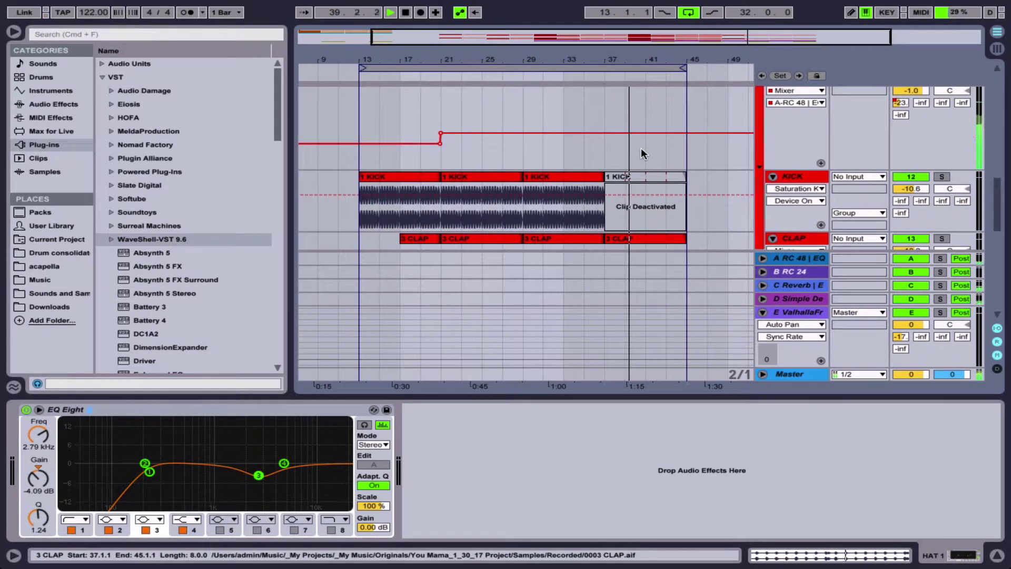
scroll(640, 147, down, 3)
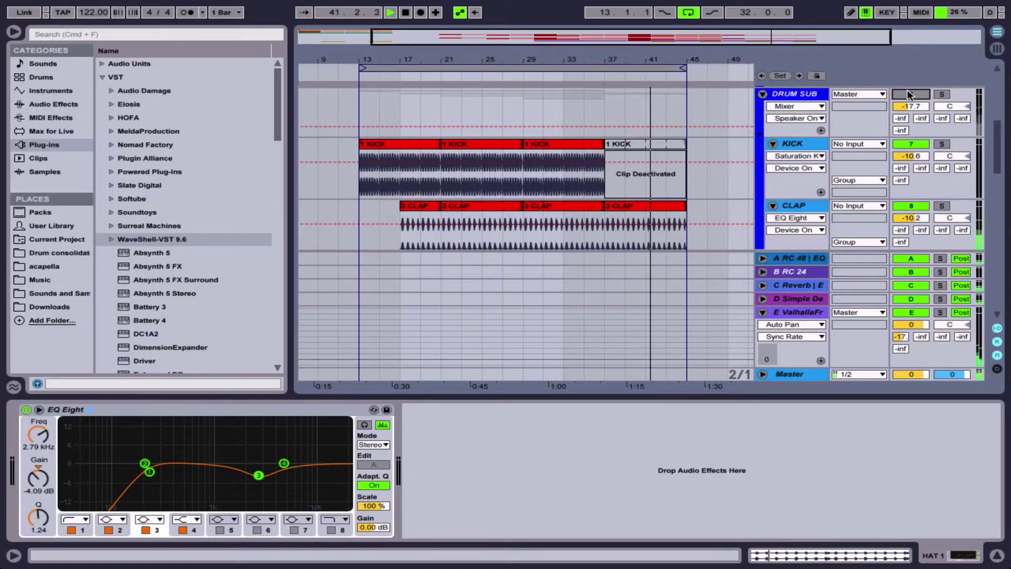
click(907, 93)
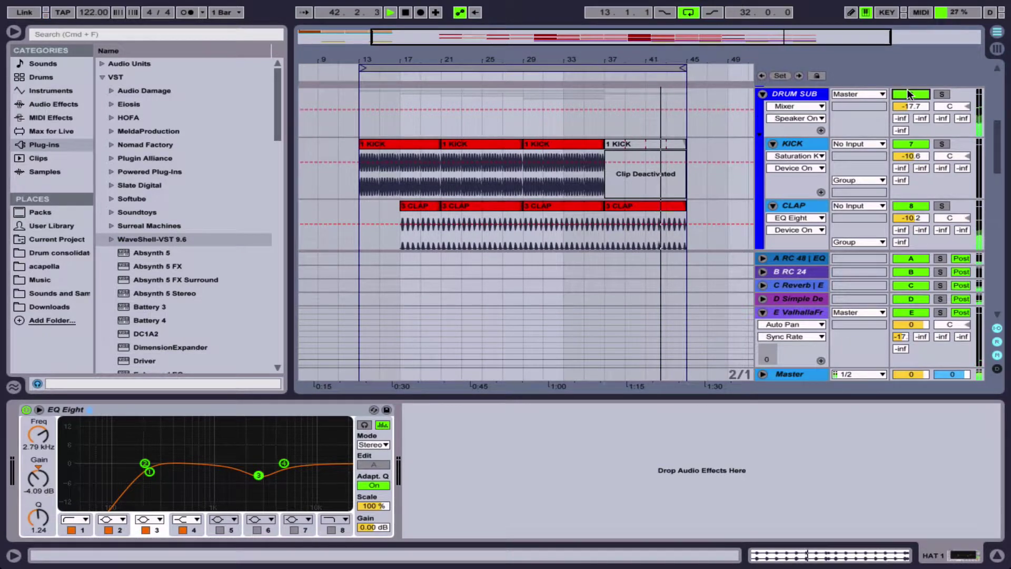
- Select the CLAP clip at bar 37 in the blue DRUM SUB group and display the group's track volume automation
click(810, 95)
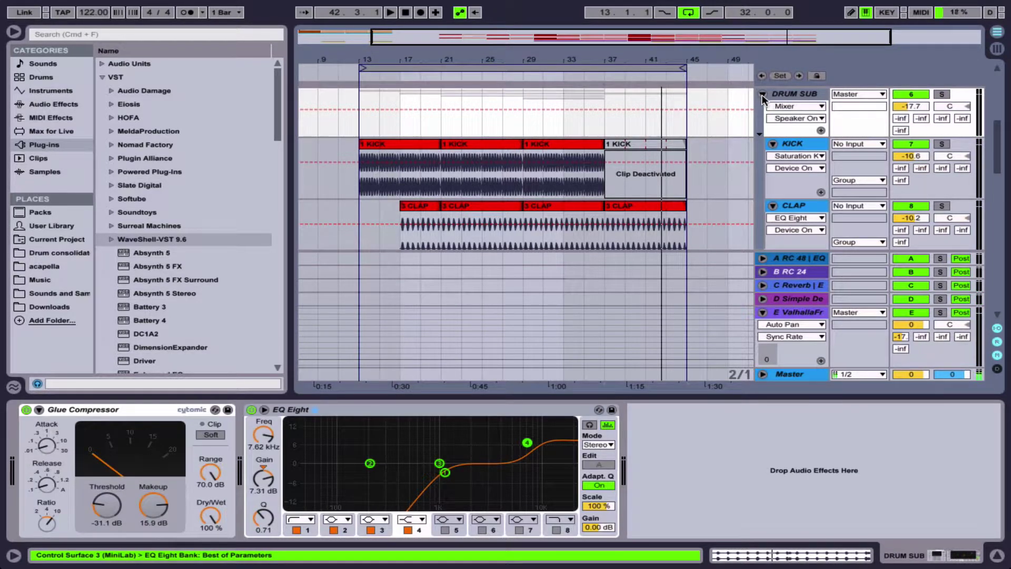
click(628, 151)
scroll(627, 163, down, 2)
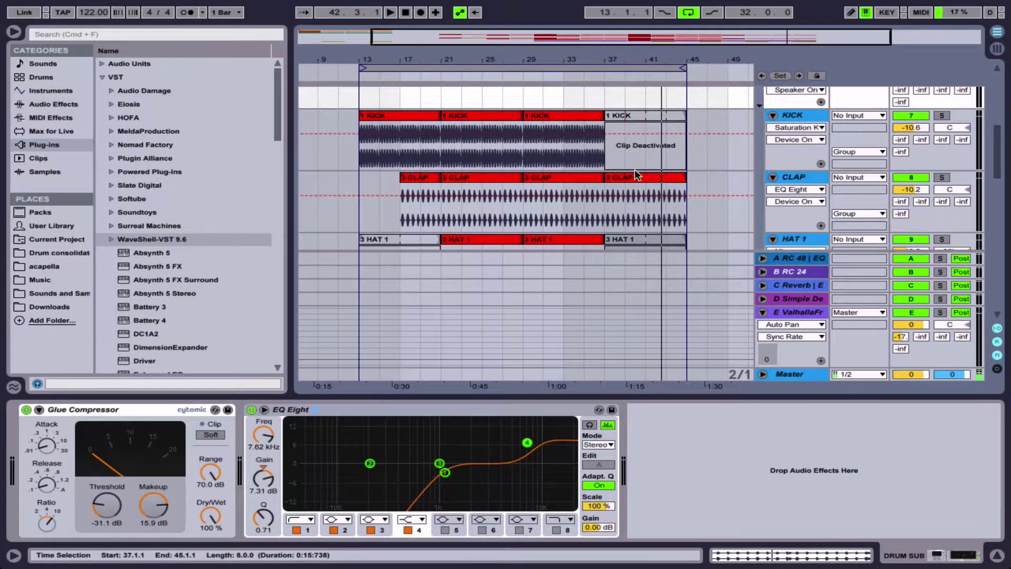
click(635, 176)
scroll(666, 166, up, 3)
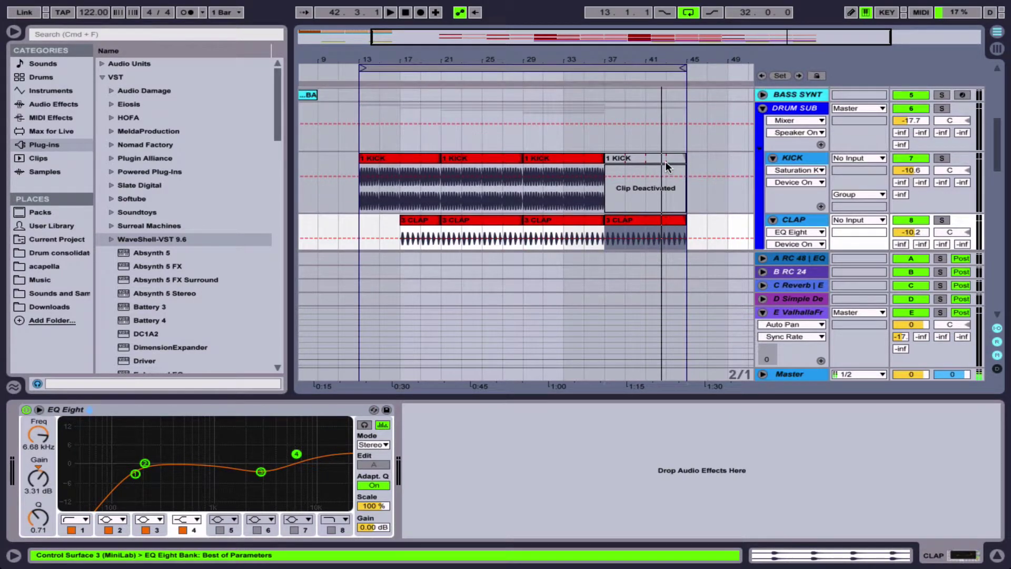
click(798, 109)
click(914, 122)
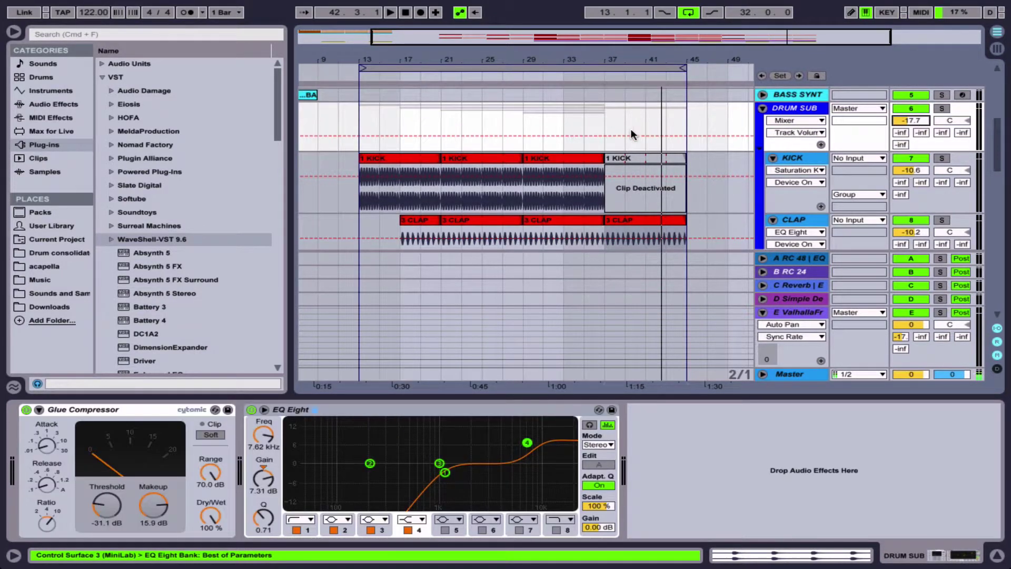
- Add volume automation points at bars 37 and 45 on the blue DRUM SUB group and lower the section between them to -24.0 dB
click(605, 135)
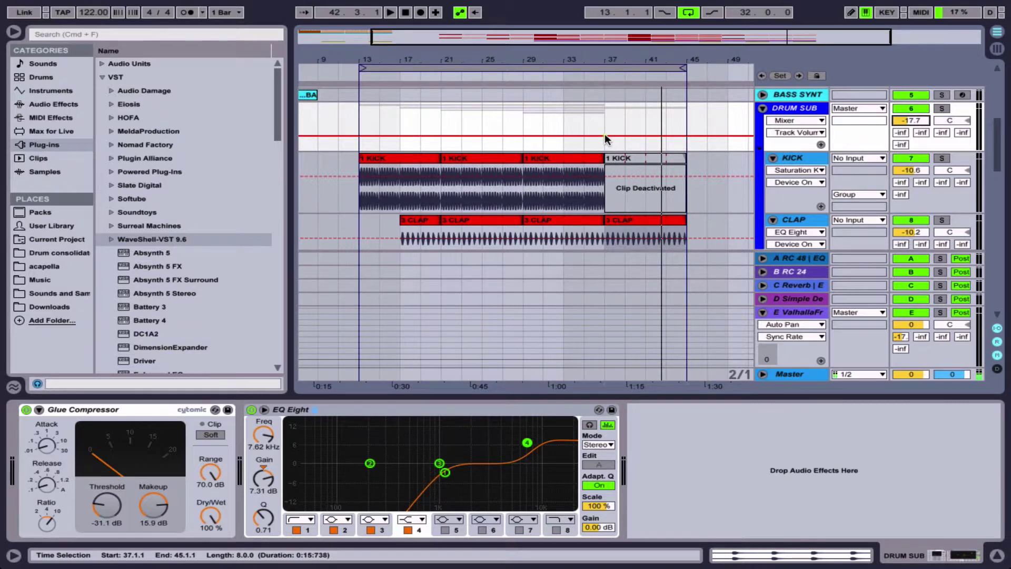
scroll(600, 134, up, 3)
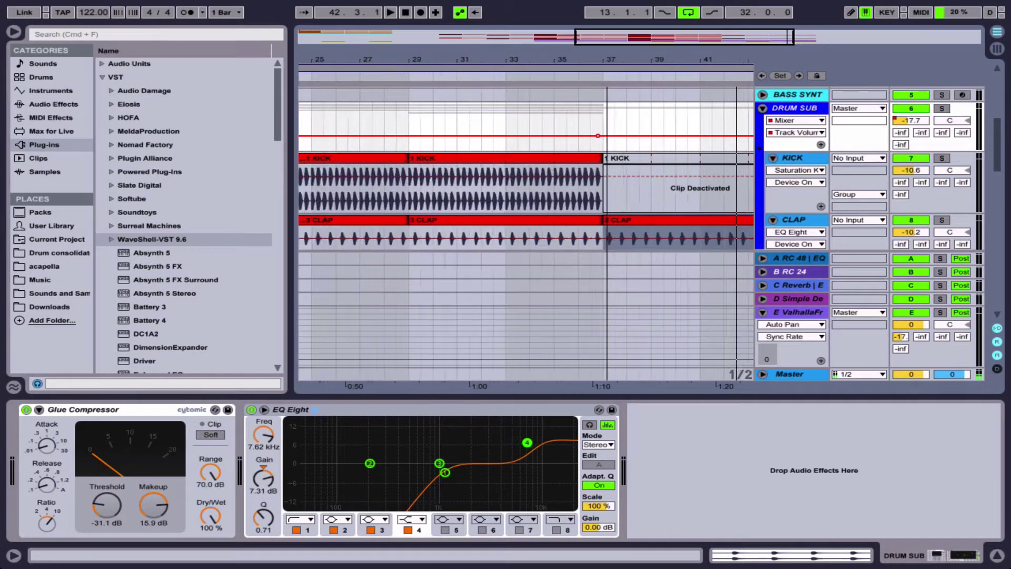
scroll(601, 134, up, 2)
click(593, 136)
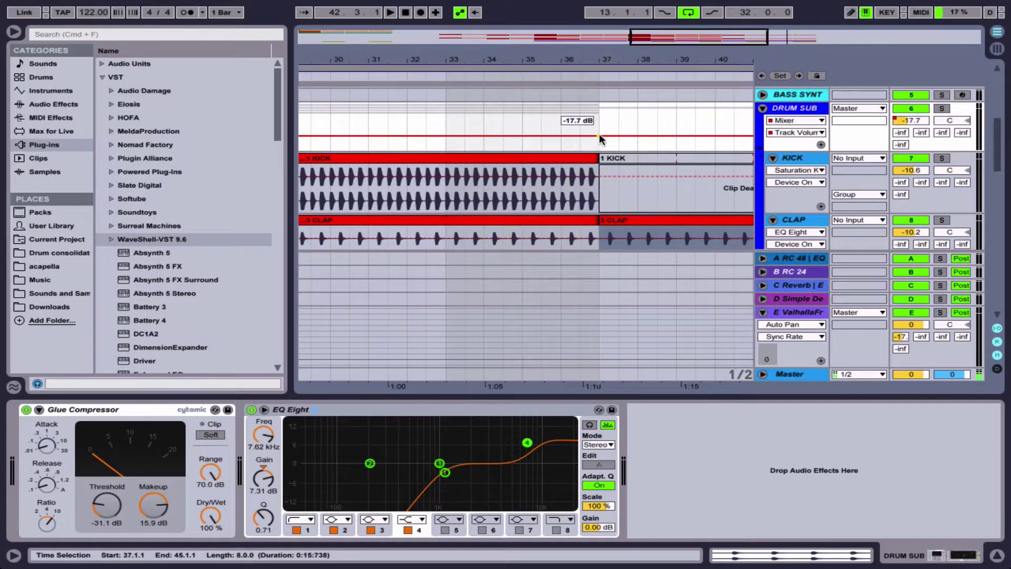
scroll(621, 136, right, 10)
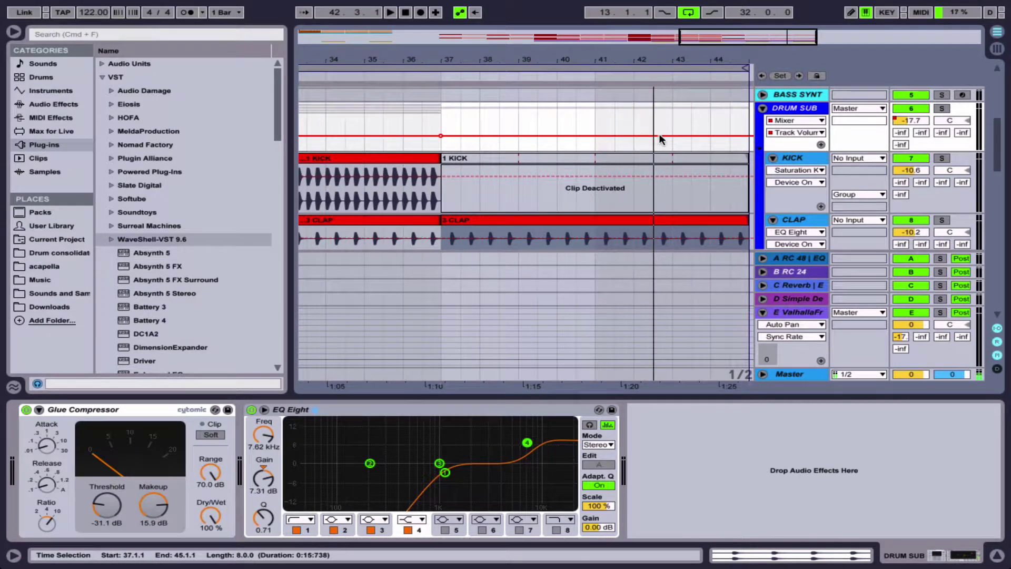
drag(460, 62, 383, 102)
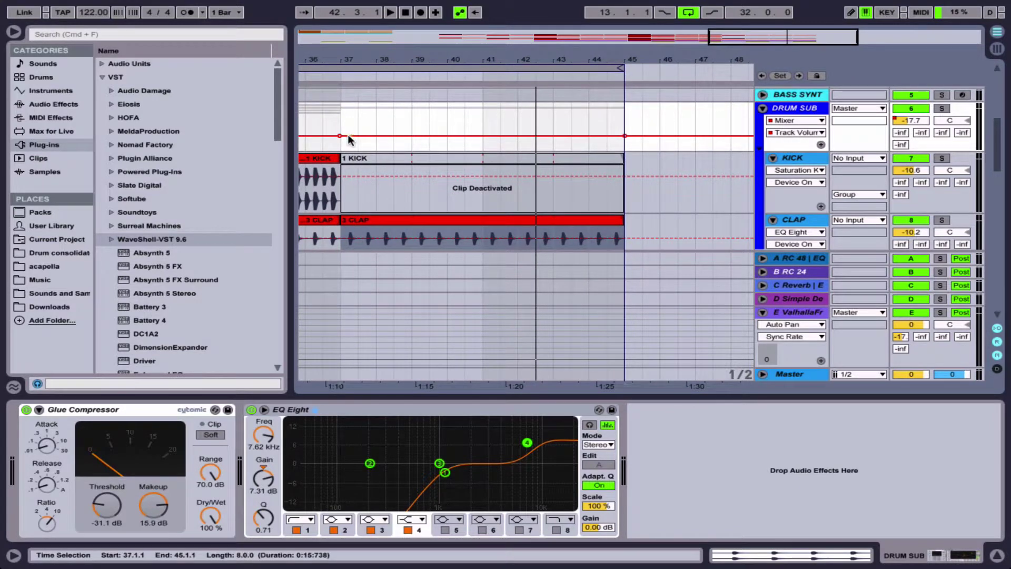
drag(345, 135, 344, 143)
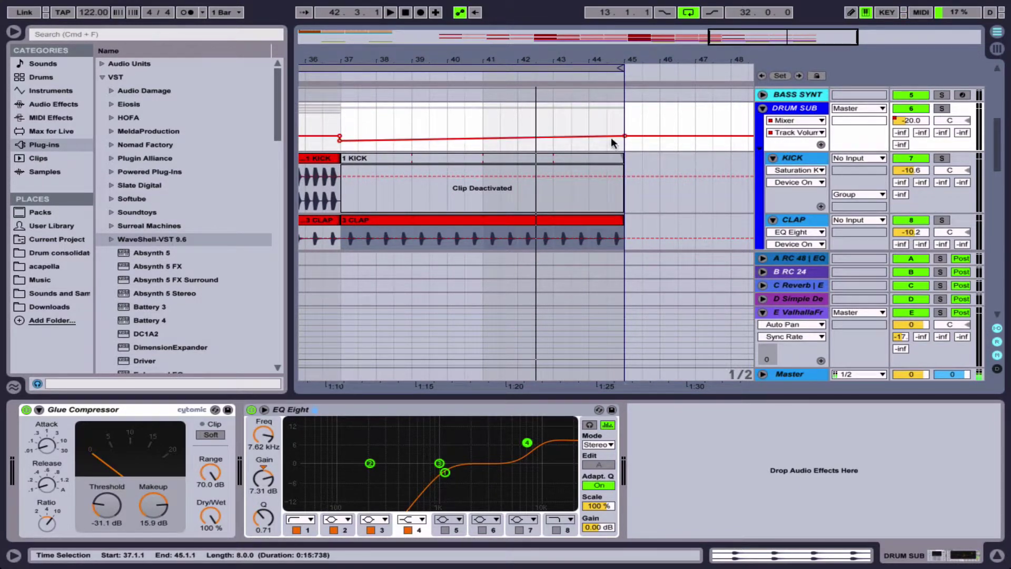
drag(611, 136, 611, 140)
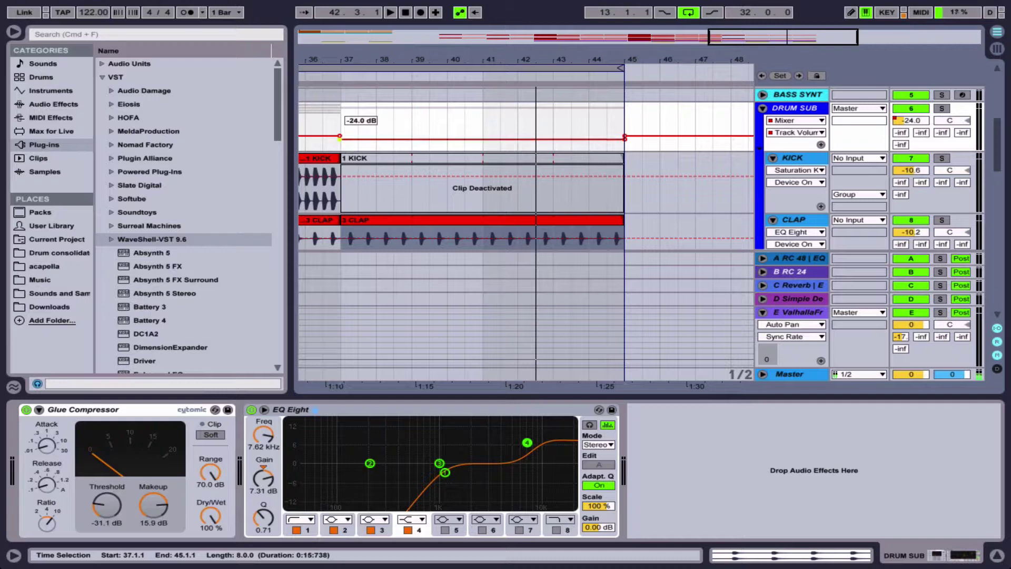
- Play the clap breakdown and check the lowered blue DRUM SUB group against it being switched off
key(space)
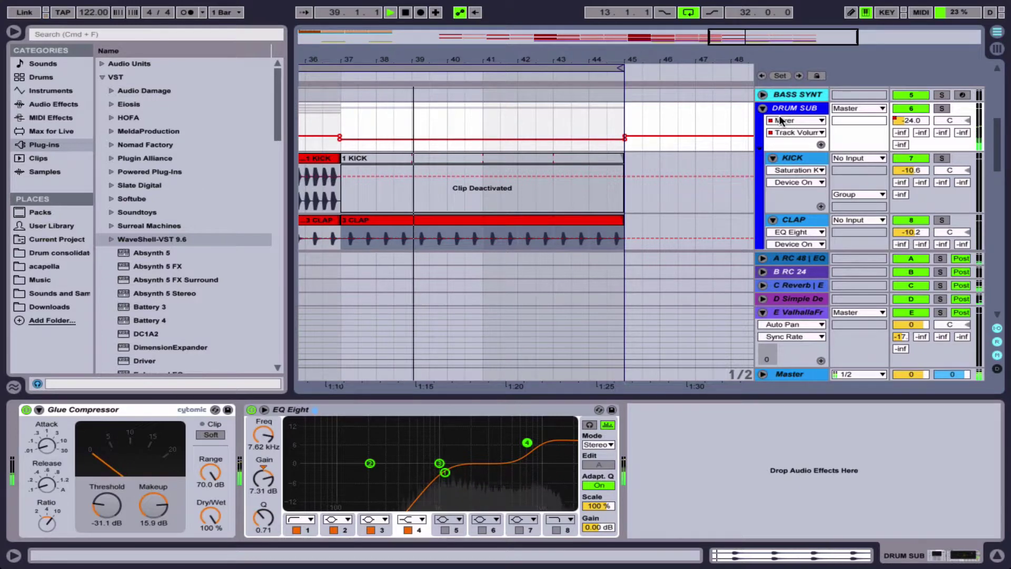
click(609, 138)
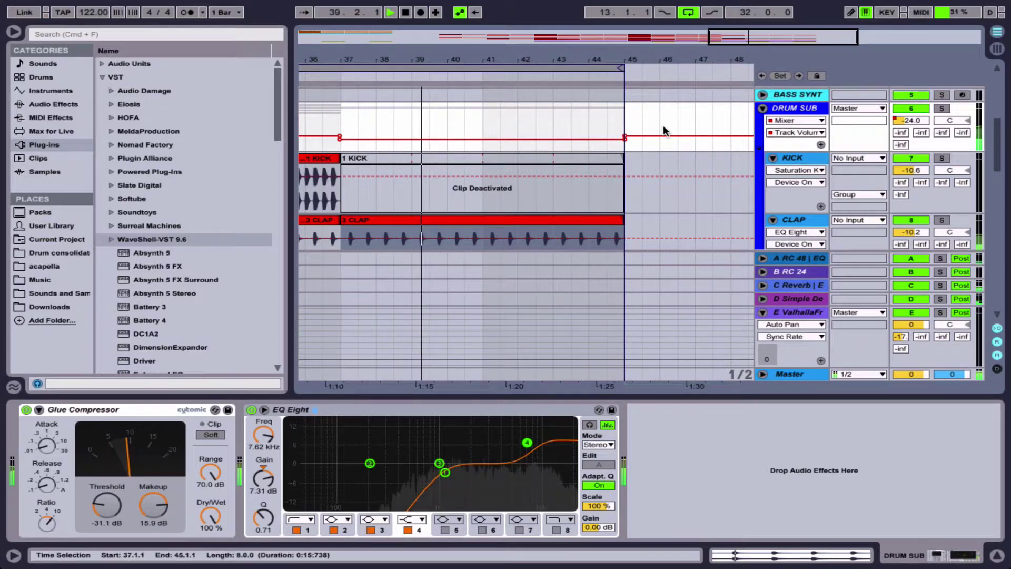
click(619, 135)
click(912, 107)
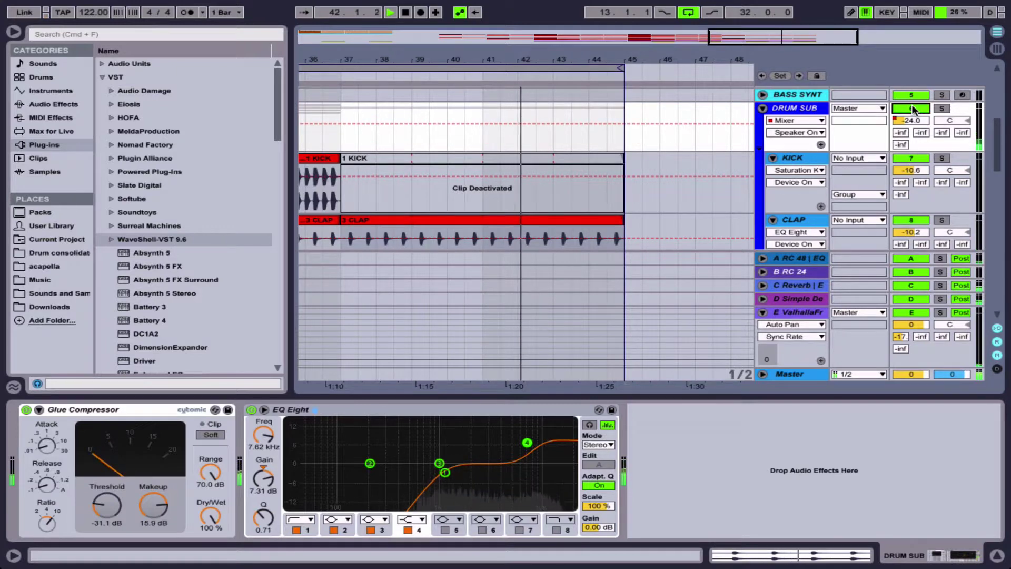
key(space)
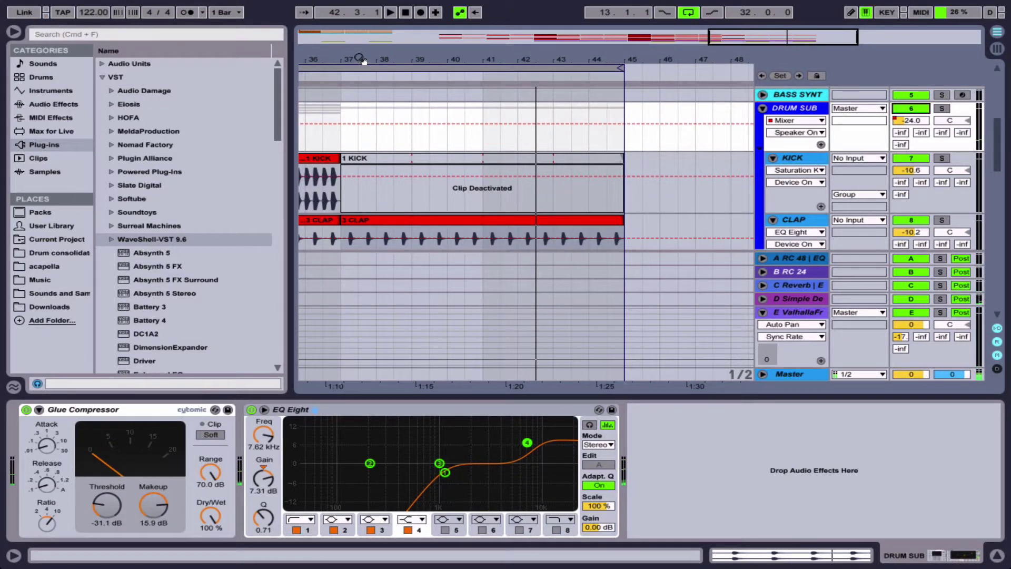
- Fold the blue DRUM SUB group and reduce the height of the red DRUM SUB group's automation lane
drag(362, 59, 362, 42)
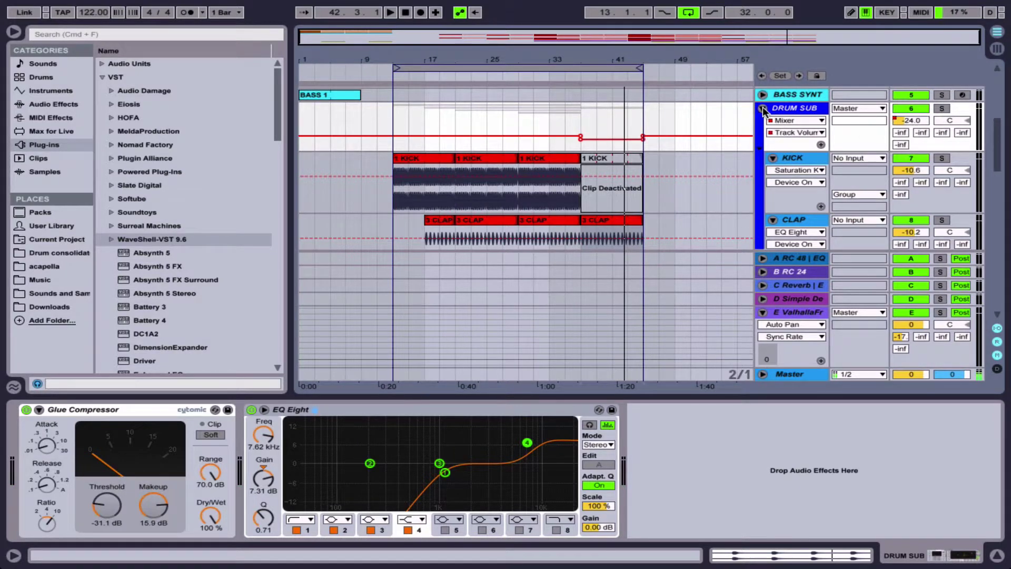
key(super+d)
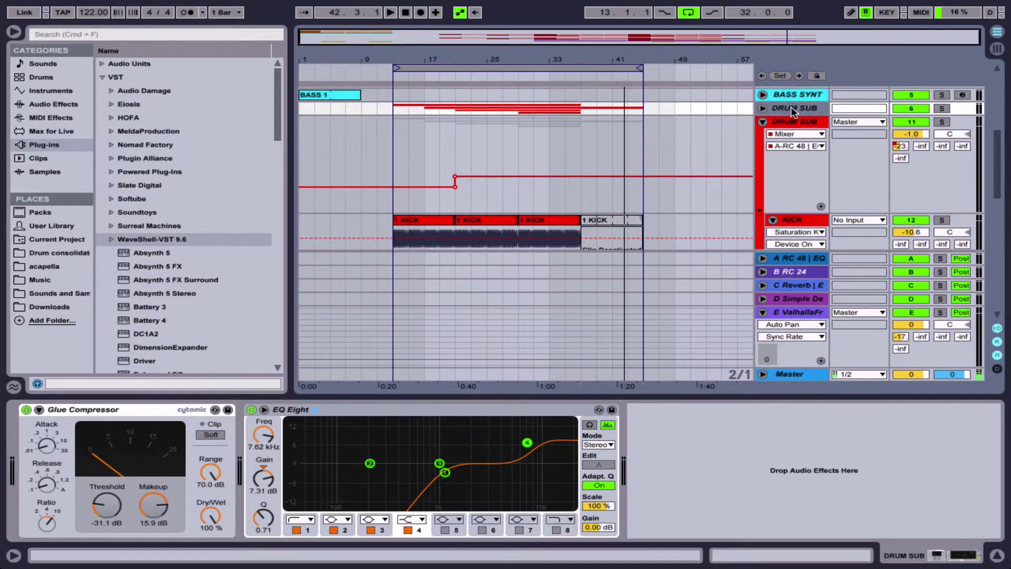
drag(788, 214, 783, 164)
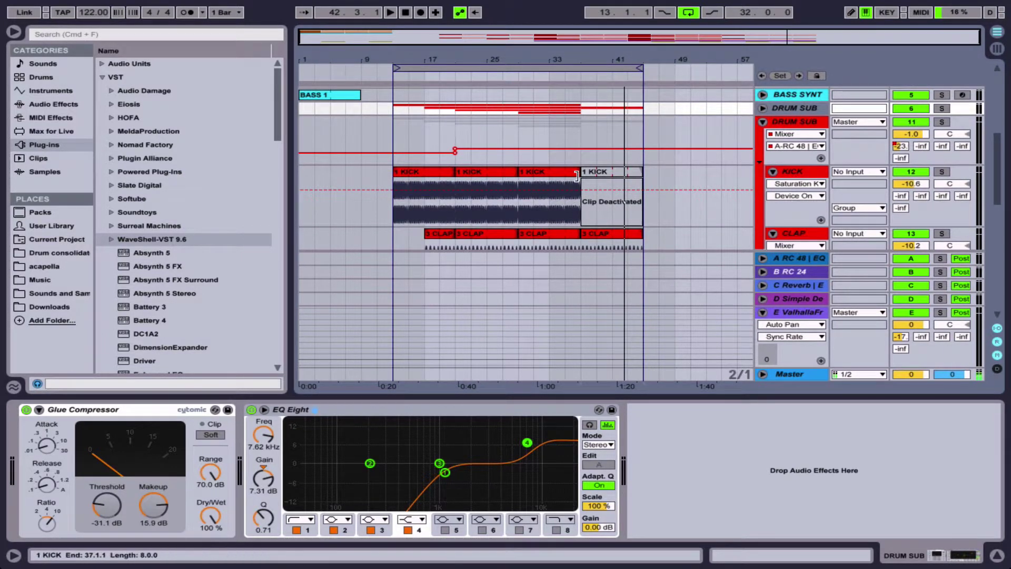
- Review the active and deactivated clips from bar 37 in the red and blue DRUM SUB groups
click(598, 171)
scroll(597, 170, down, 1)
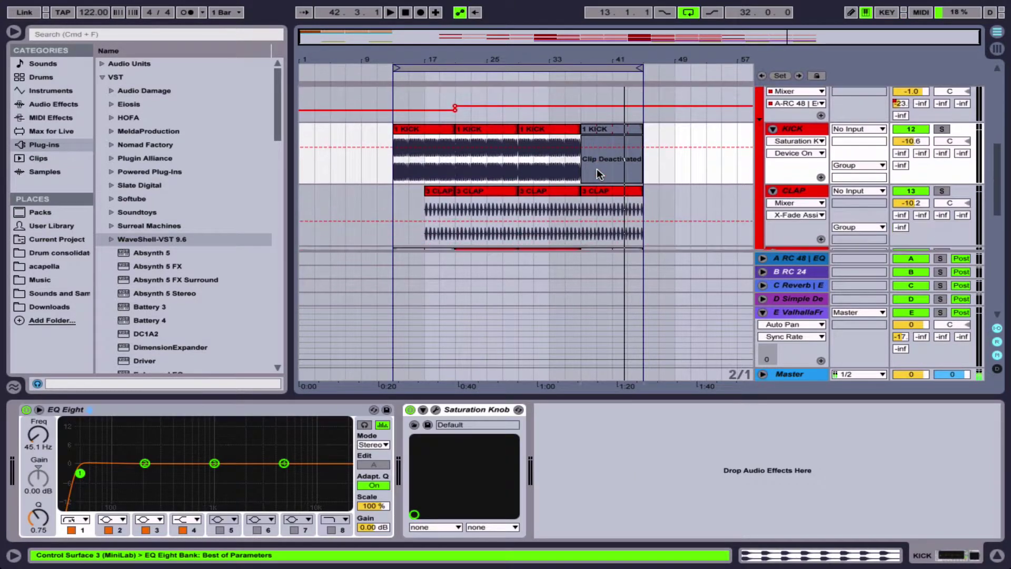
click(763, 95)
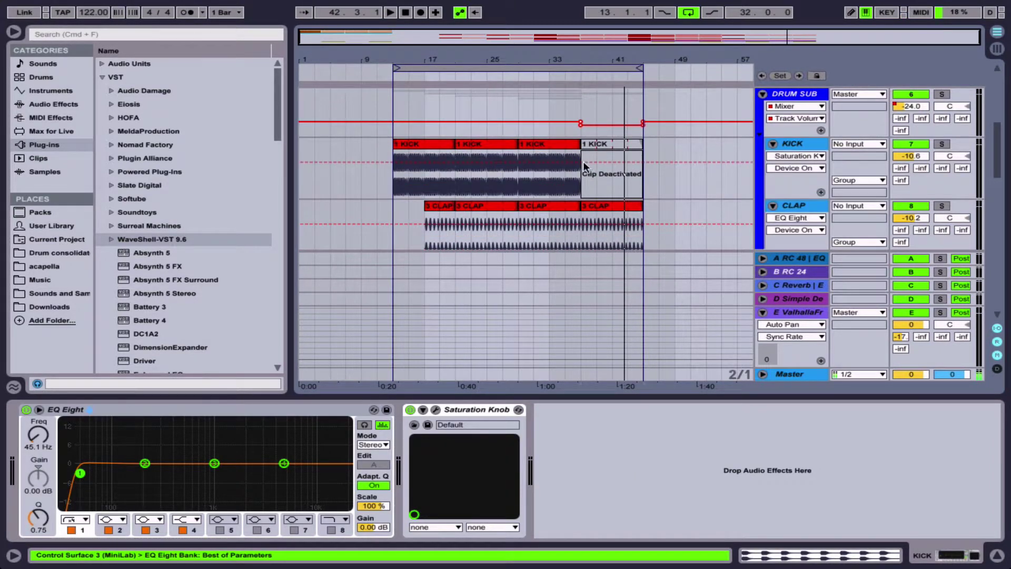
scroll(628, 237, down, 2)
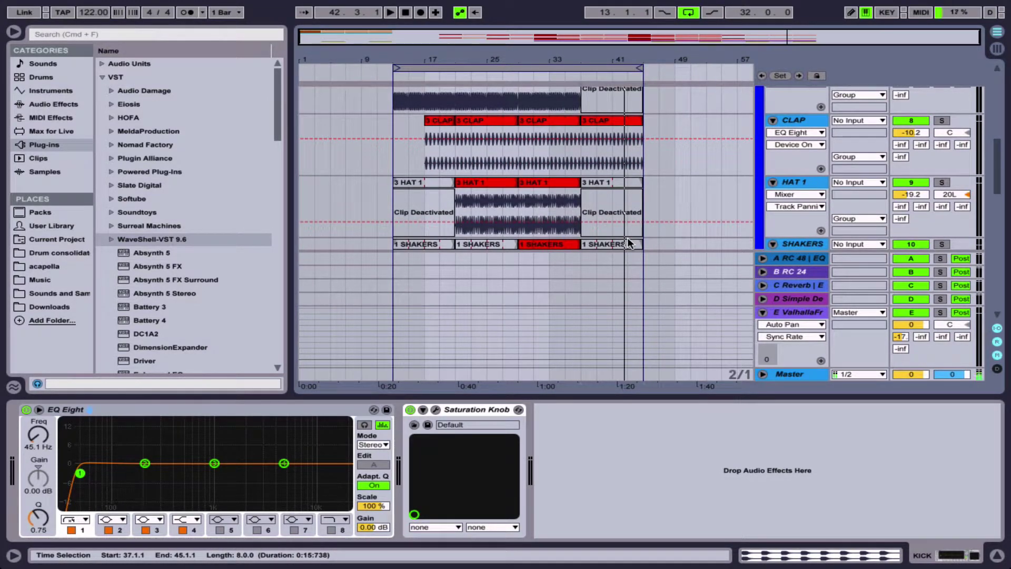
key(super+d)
scroll(589, 189, down, 2)
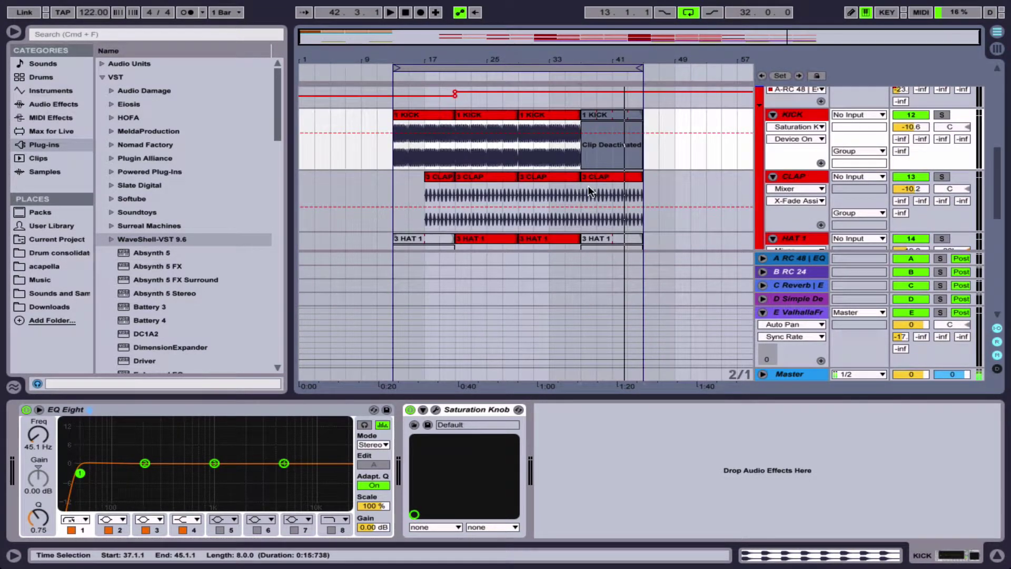
scroll(589, 190, down, 3)
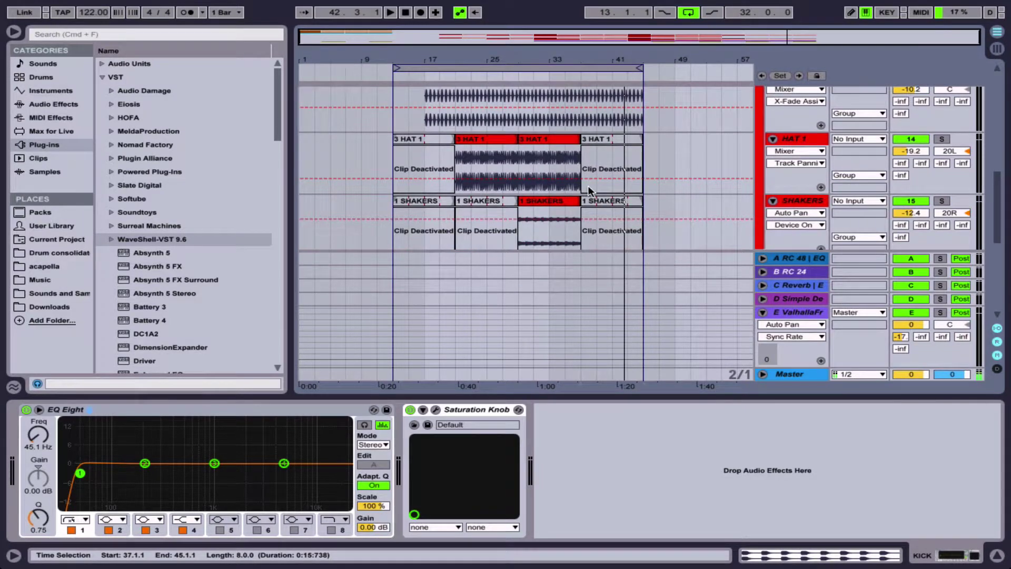
scroll(589, 189, down, 2)
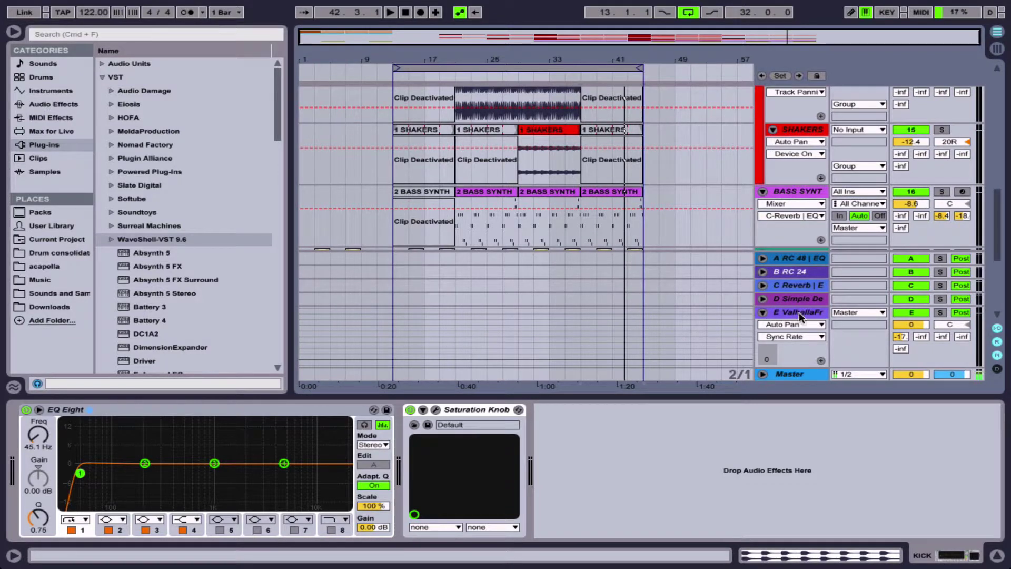
- Open MLoudnessAnalyzer on the Master track and play the arrangement from bar 13 to monitor its loudness
click(786, 371)
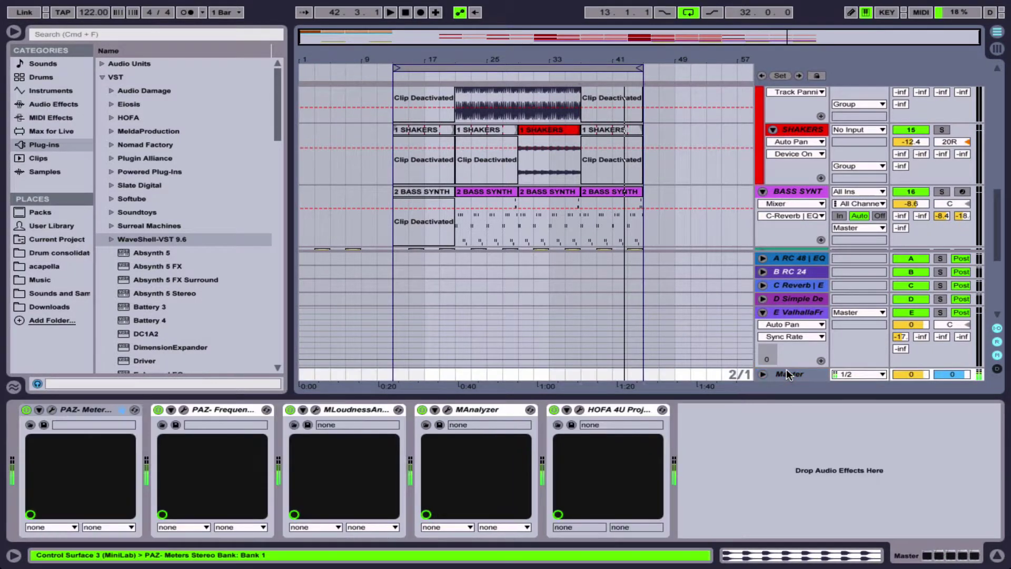
click(315, 410)
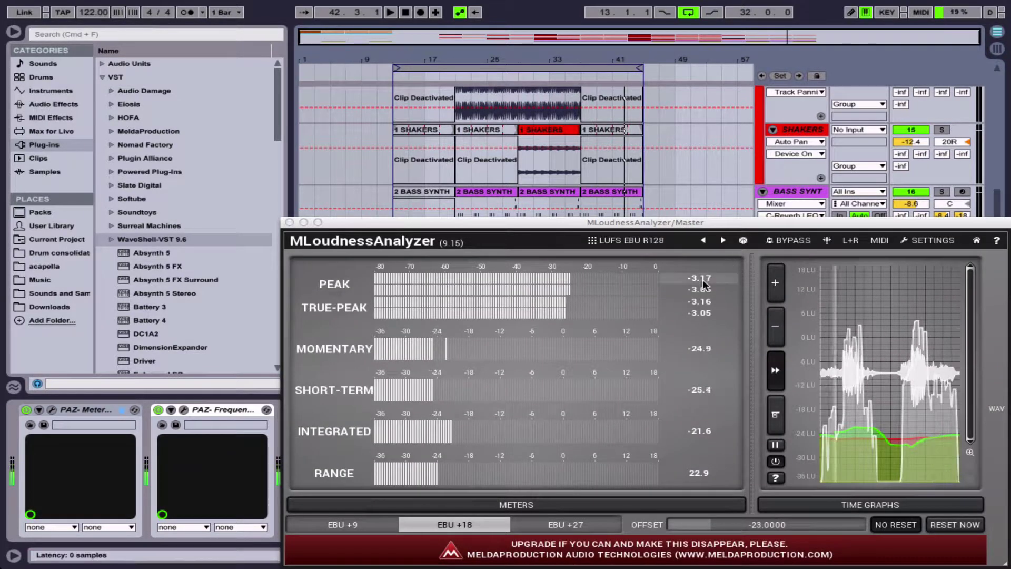
drag(490, 223, 727, 218)
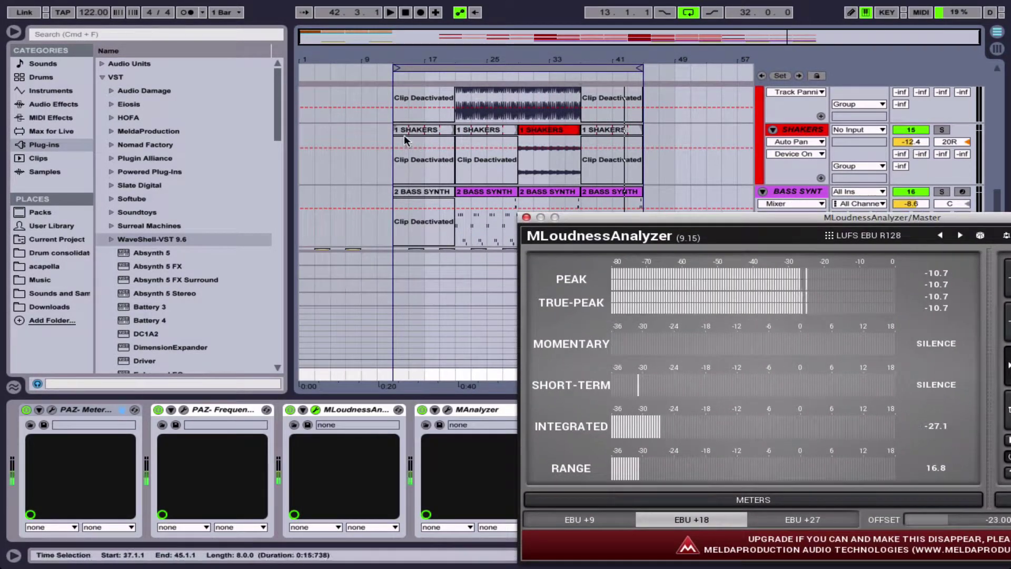
click(412, 132)
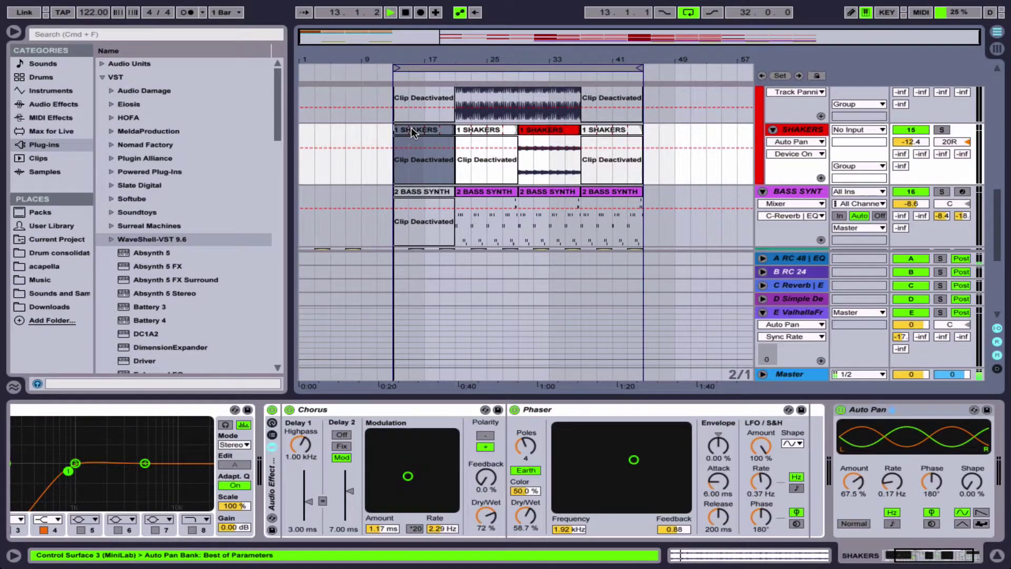
click(795, 313)
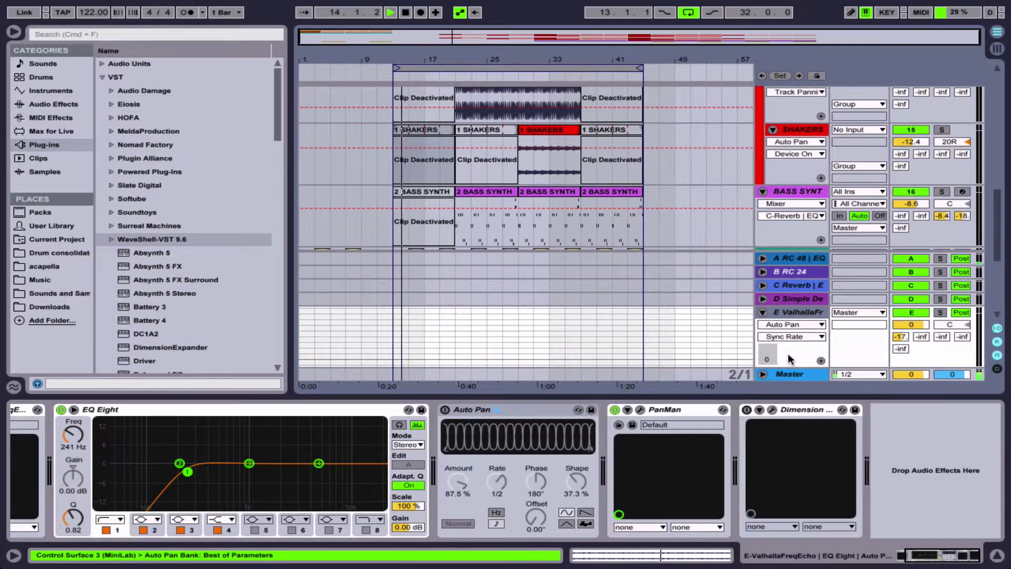
click(791, 375)
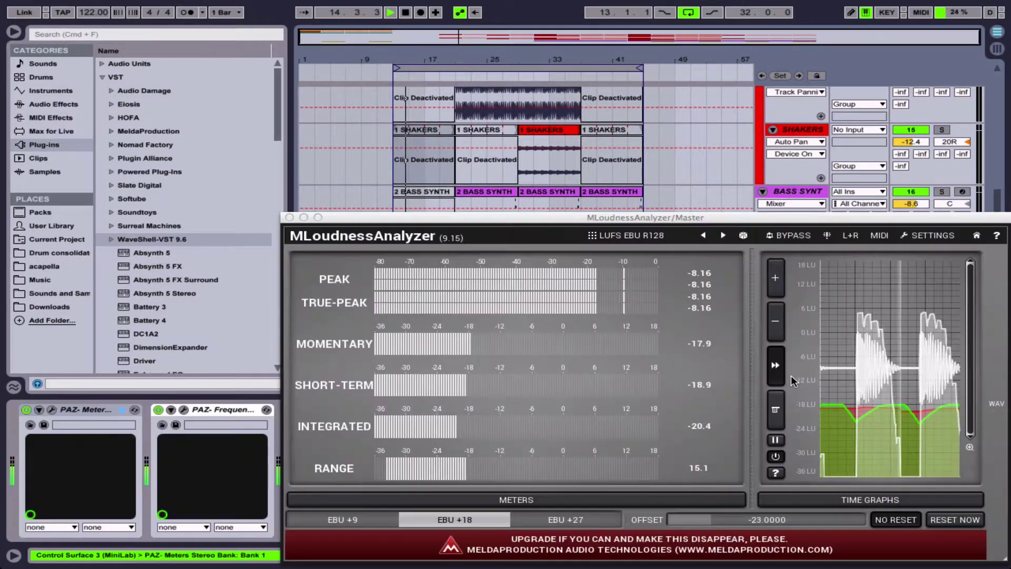
- Monitor the playback in PAZ- Frequency on the Master, clearing its held peaks and comparing RMS with PEAK detection, and reset MLoudnessAnalyzer's peak readings
click(184, 409)
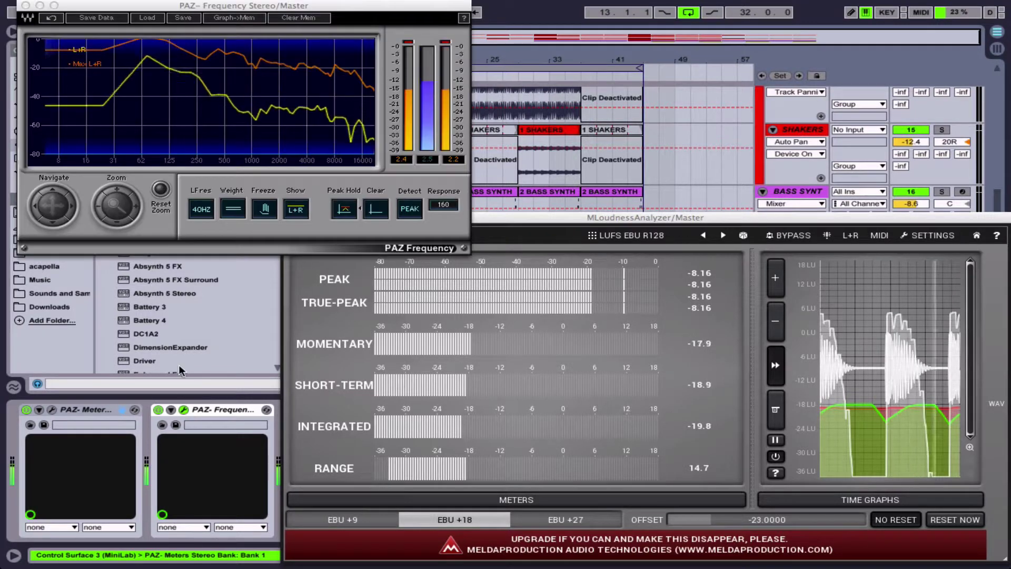
click(375, 209)
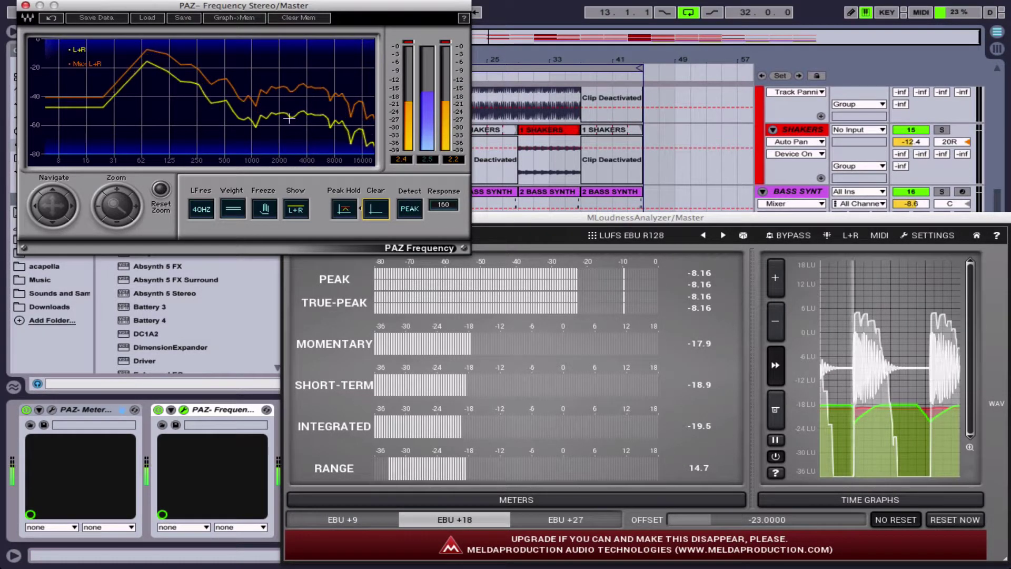
click(413, 217)
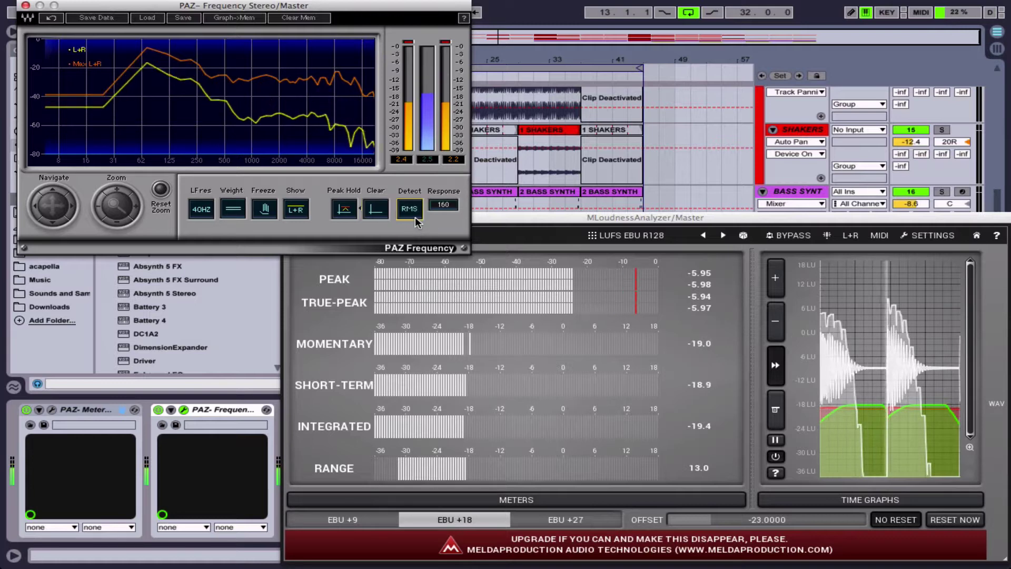
click(413, 216)
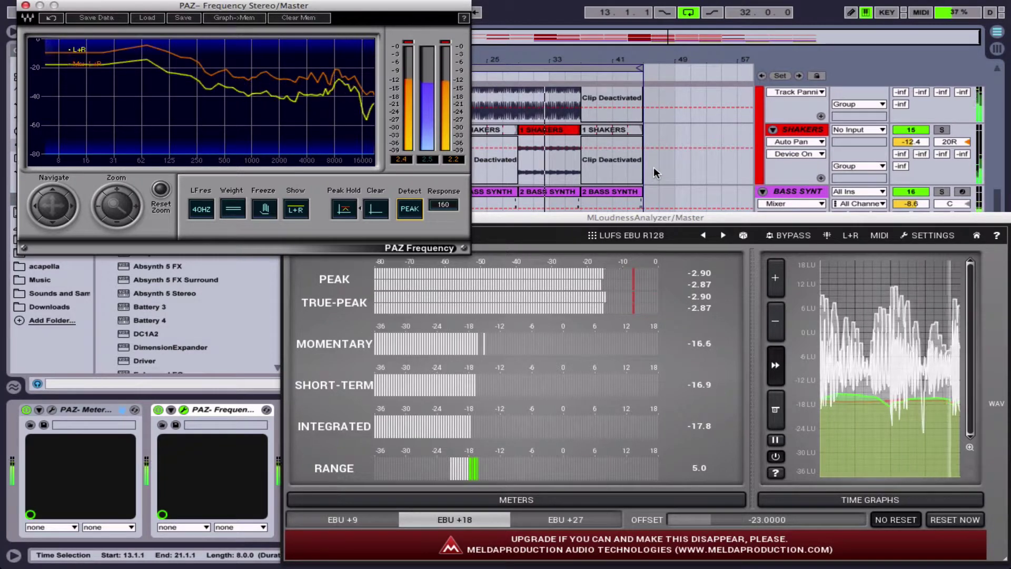
click(724, 293)
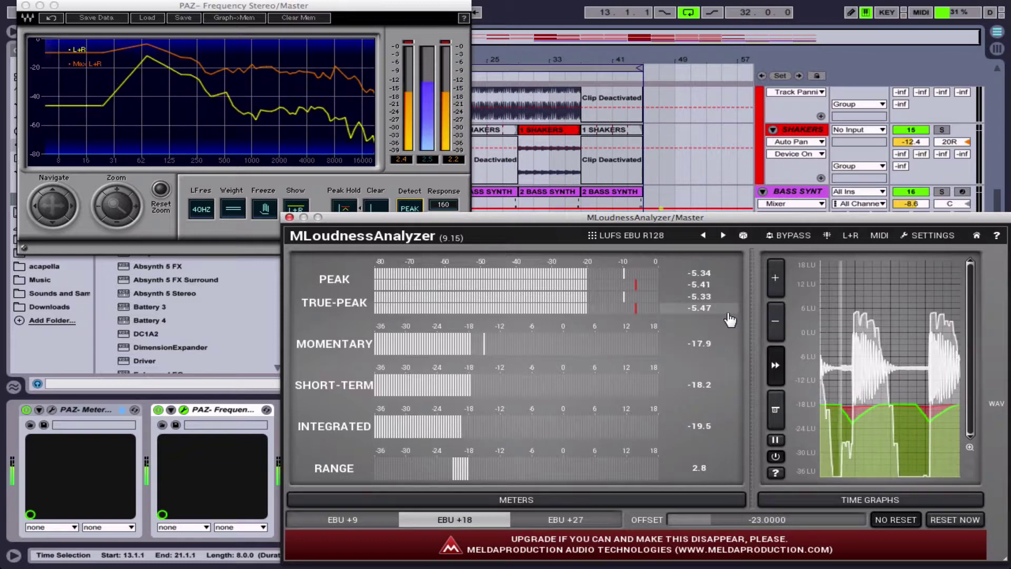
- Stop playback and close the MLoudnessAnalyzer and PAZ- Frequency windows
key(space)
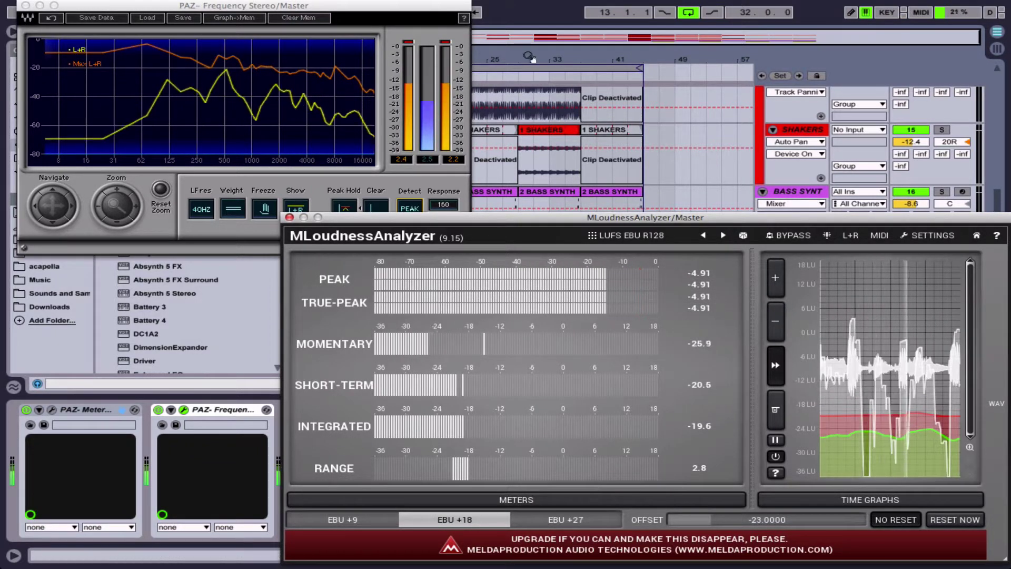
drag(538, 55, 539, 76)
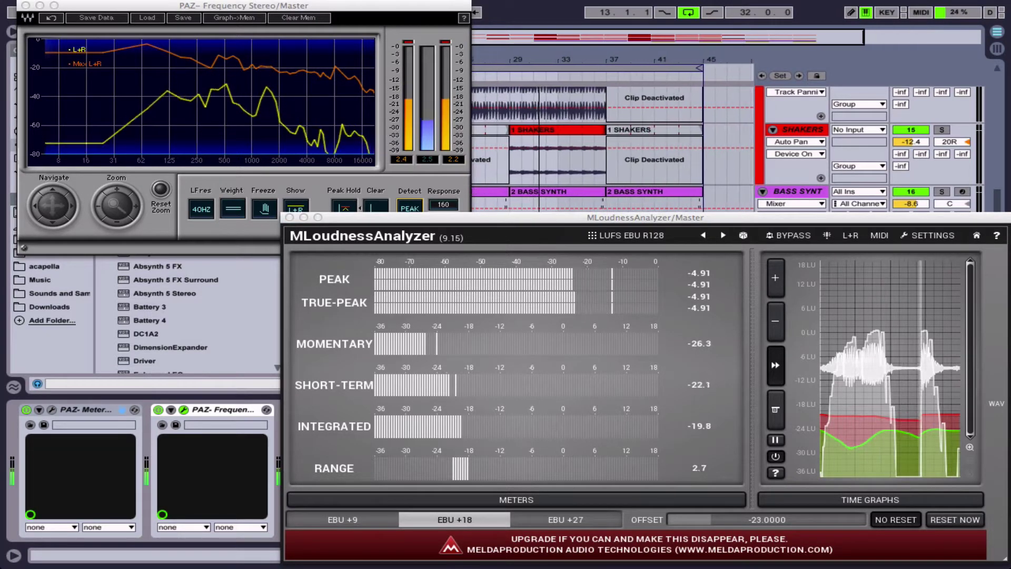
click(284, 218)
click(290, 217)
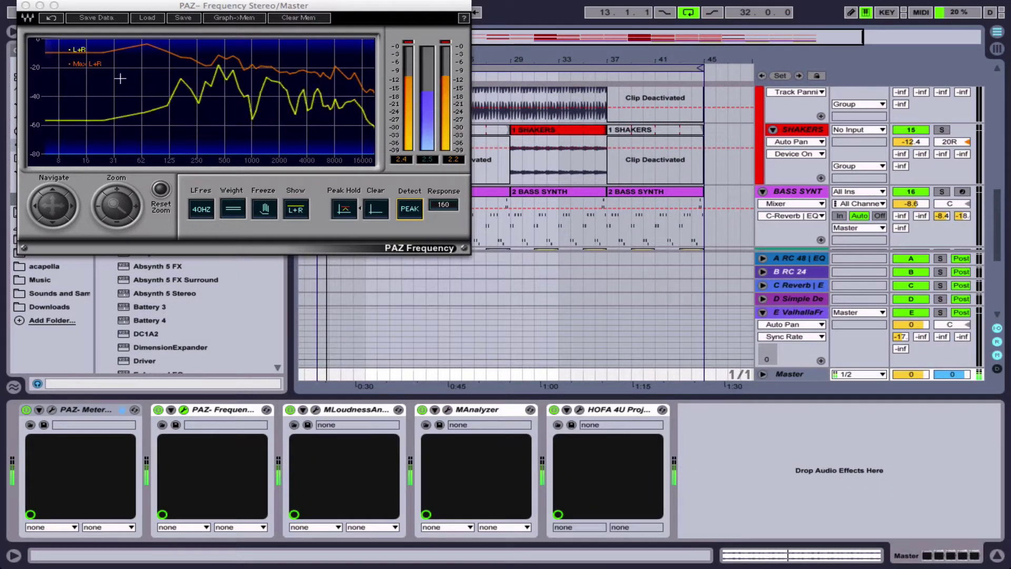
click(26, 5)
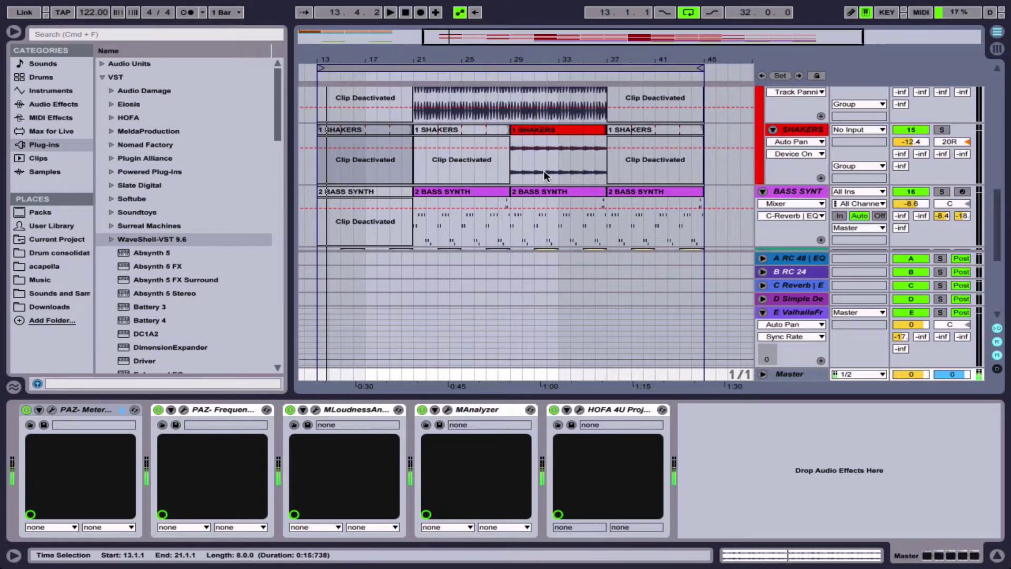
- Set the arrangement loop to bars 21 through 37 and select that range across all tracks
scroll(544, 170, up, 3)
scroll(544, 173, up, 3)
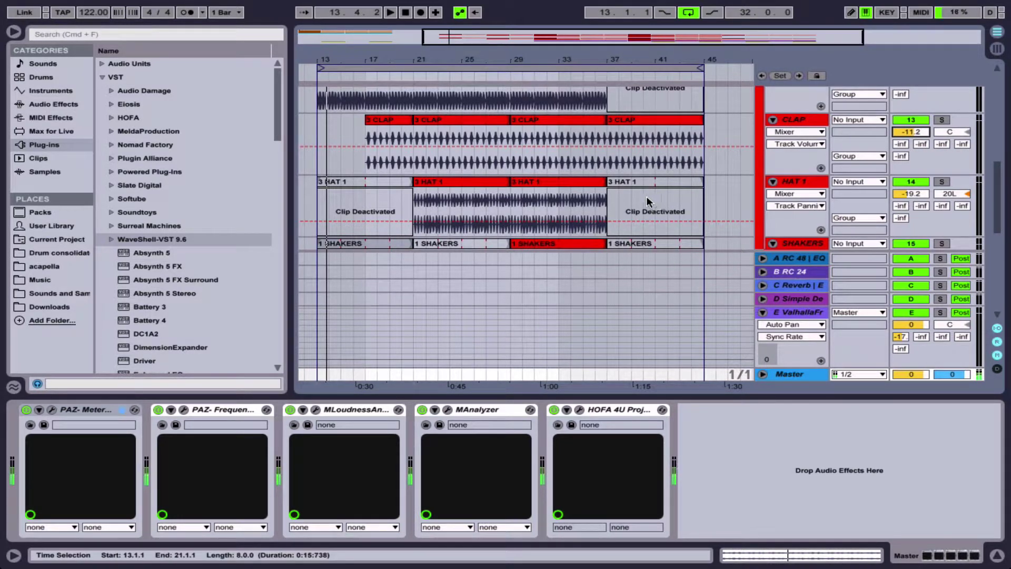
drag(591, 53, 575, 106)
click(478, 119)
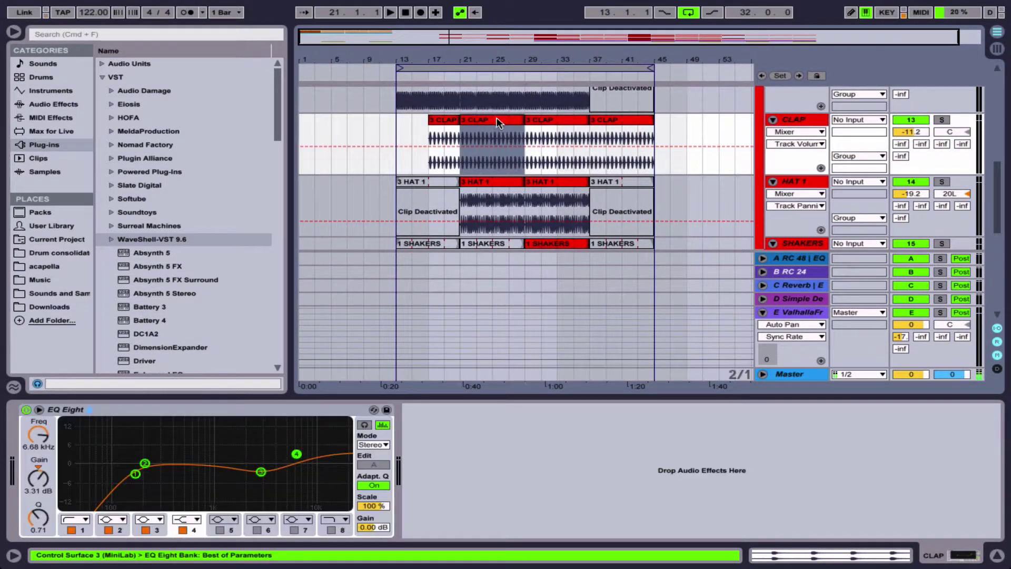
key(super+l)
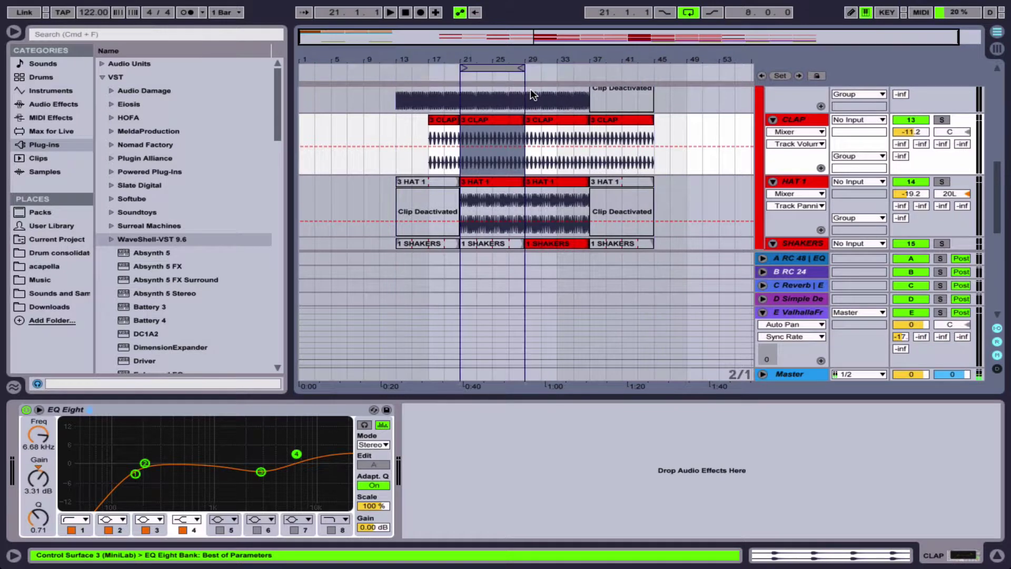
drag(522, 69, 565, 67)
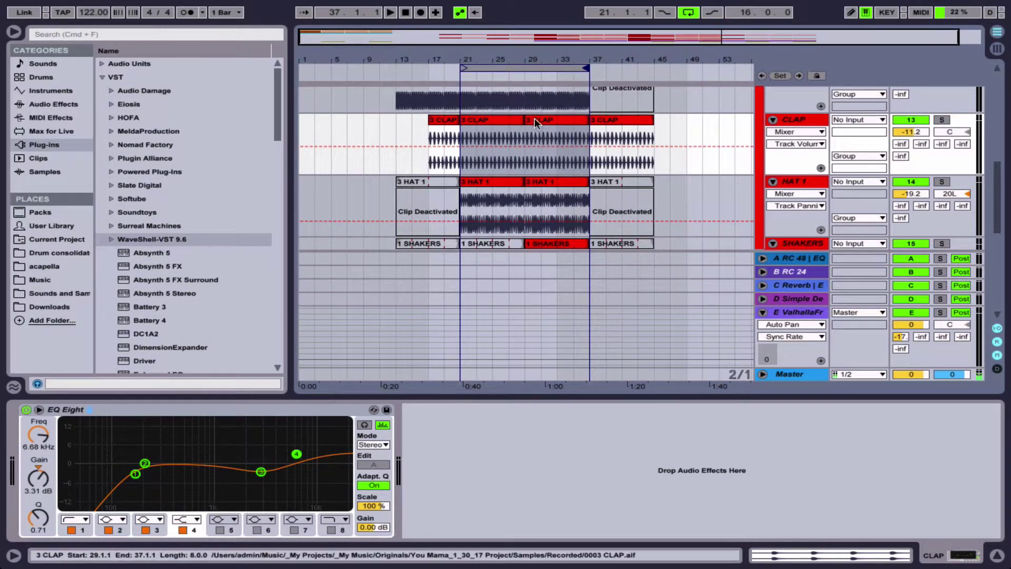
click(518, 69)
scroll(563, 98, right, 1)
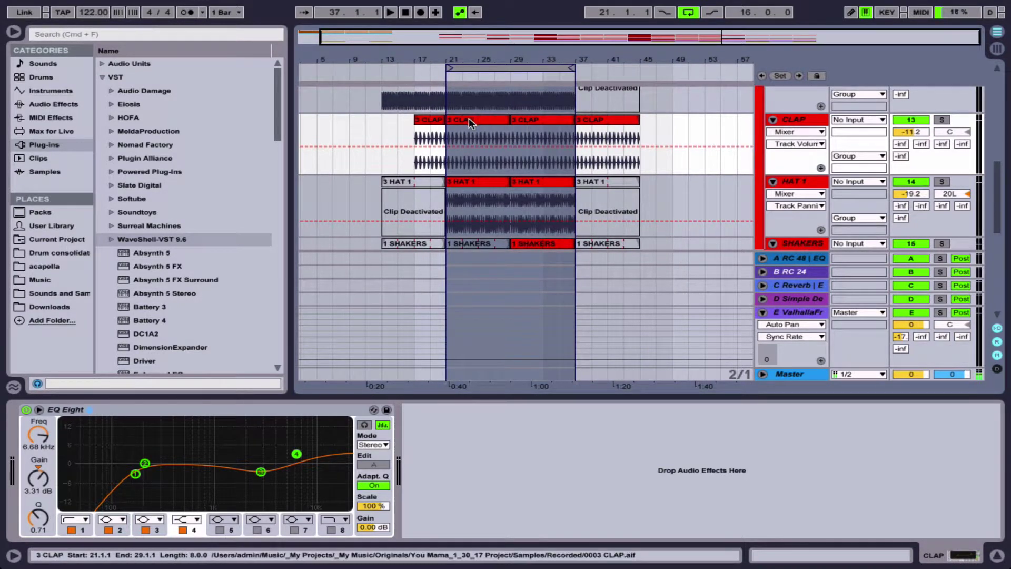
click(483, 66)
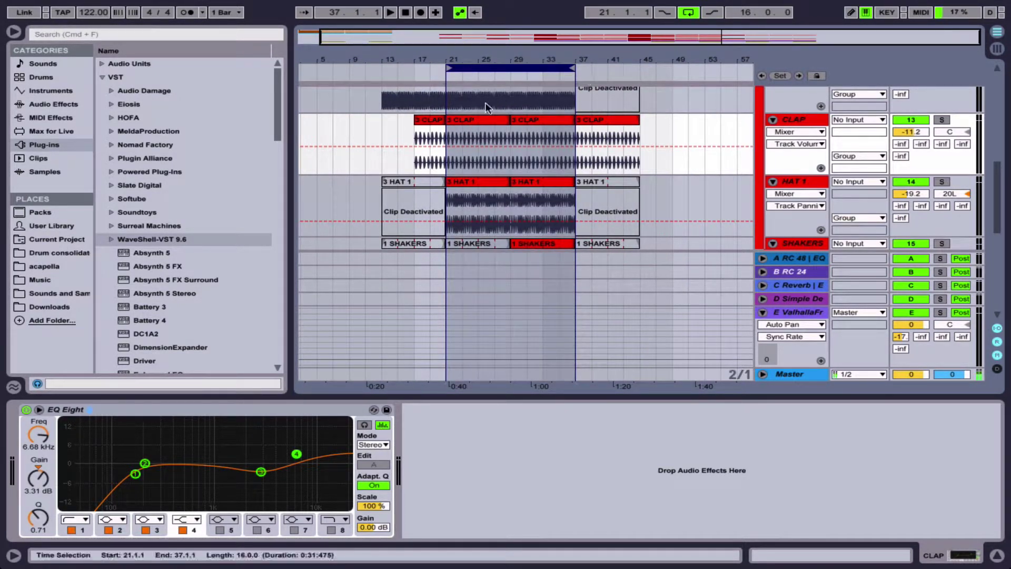
- Copy the section from bars 21 to 37 to bar 45 on all tracks and extend the loop to bars 13 through 61
click(463, 122)
drag(463, 122, 655, 115)
drag(572, 66, 725, 68)
drag(443, 68, 385, 67)
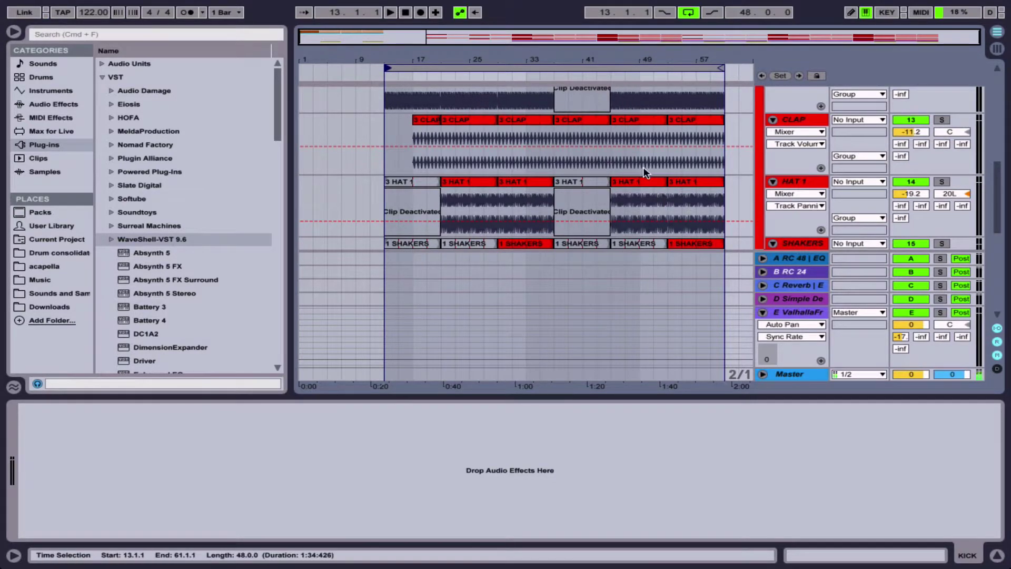
- Check the copied KICK clips at bars 45 and 53 and return the playback start to bar 13
scroll(643, 168, up, 2)
click(626, 103)
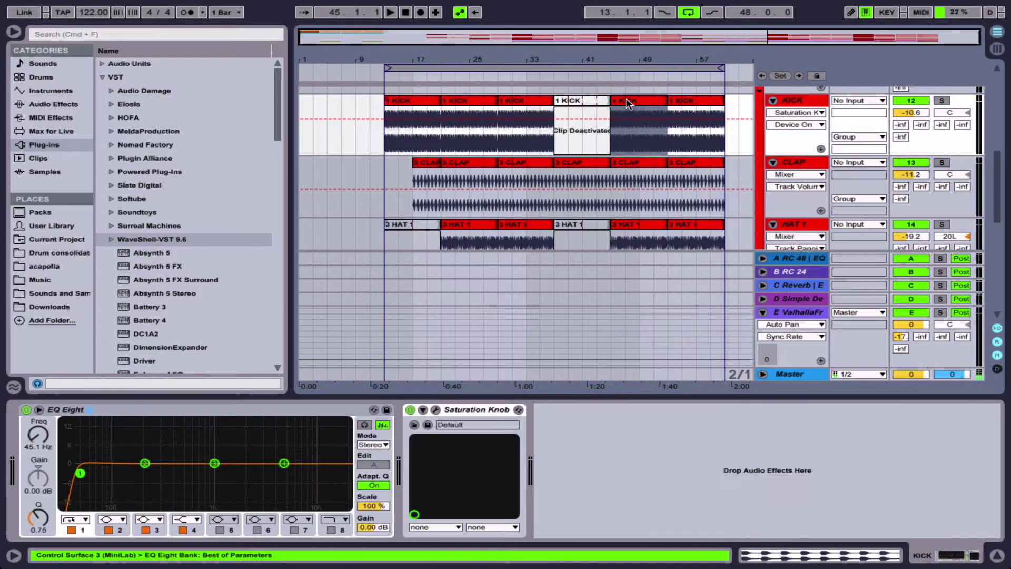
click(691, 105)
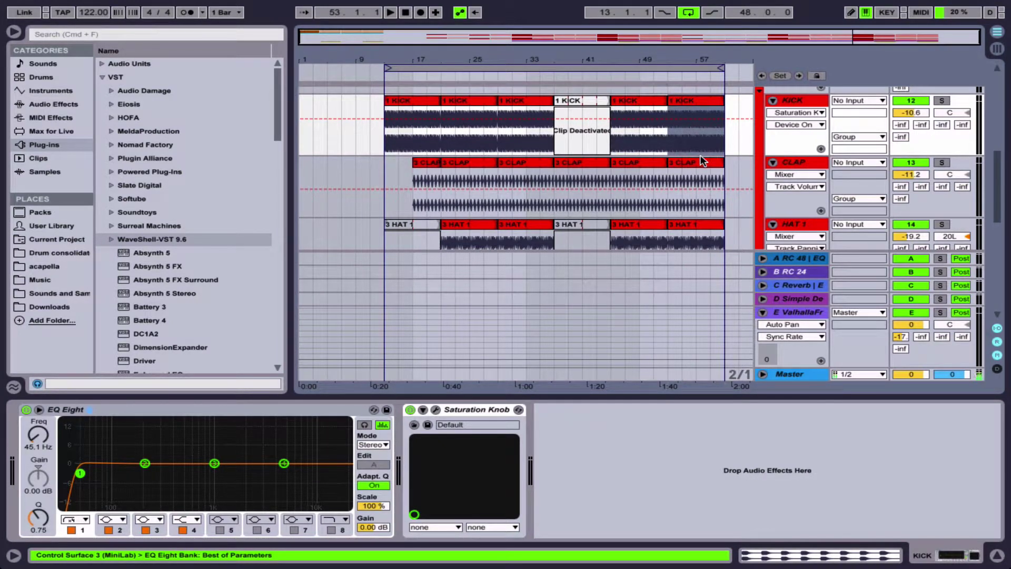
key(Home)
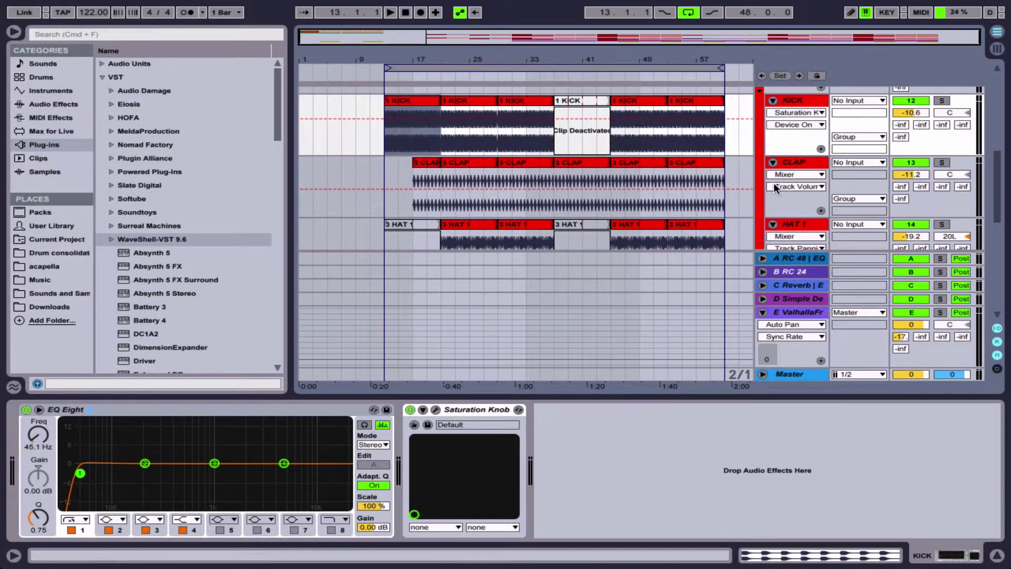
- Open MLoudnessAnalyzer and PAZ- Frequency from the Master side by side and clear the held peaks while playing from bar 13
click(795, 372)
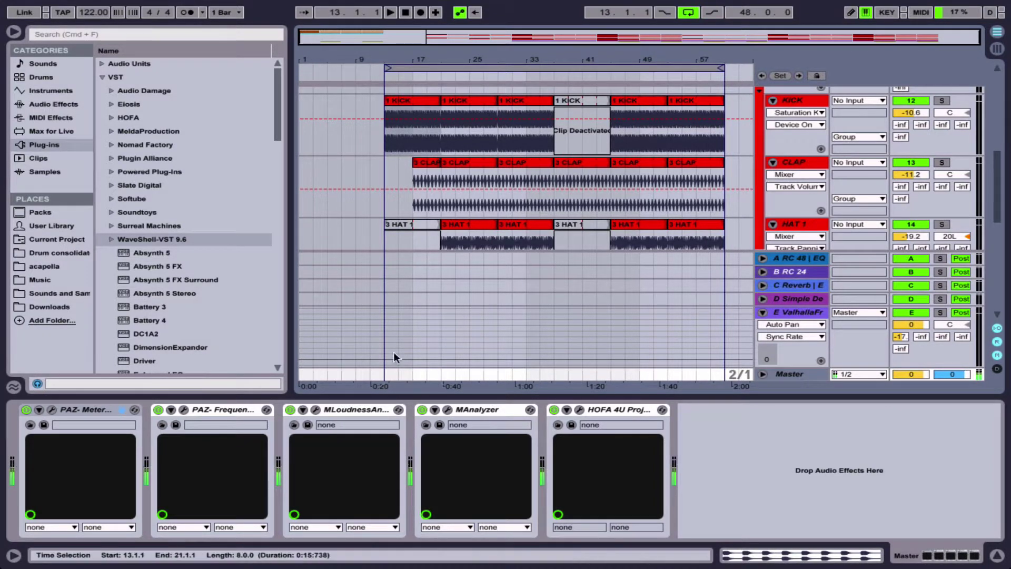
click(316, 409)
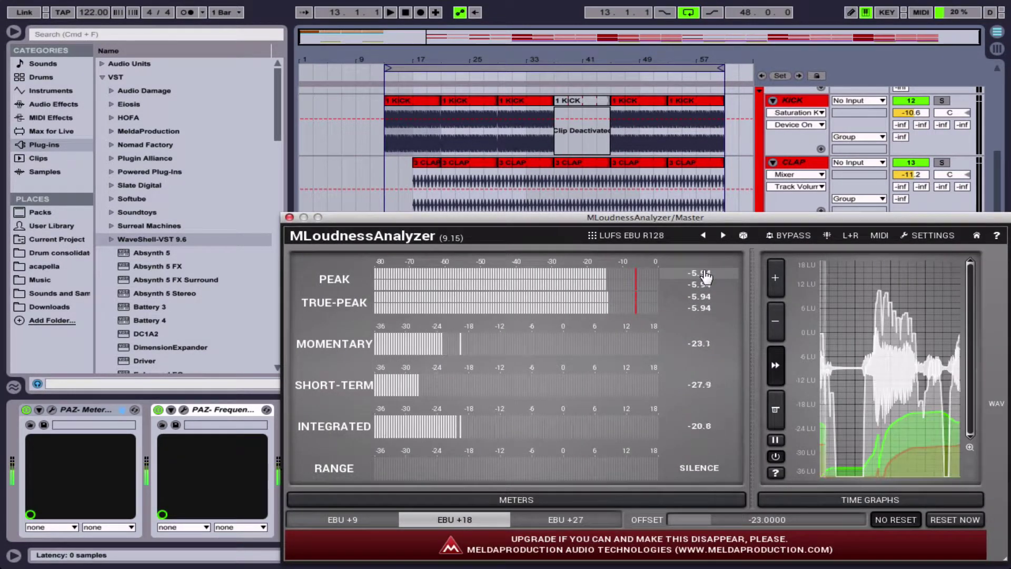
drag(572, 219, 740, 235)
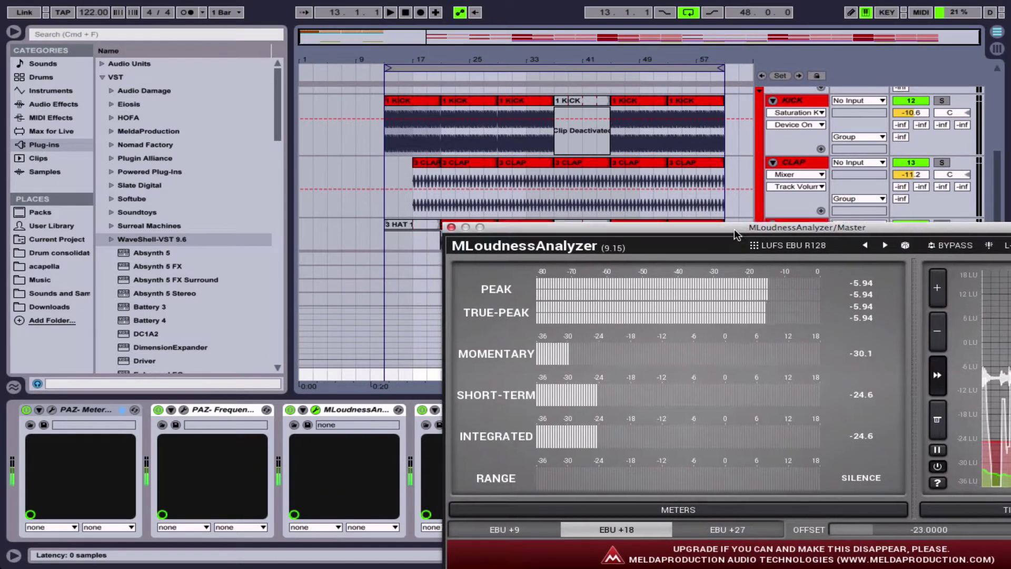
click(184, 408)
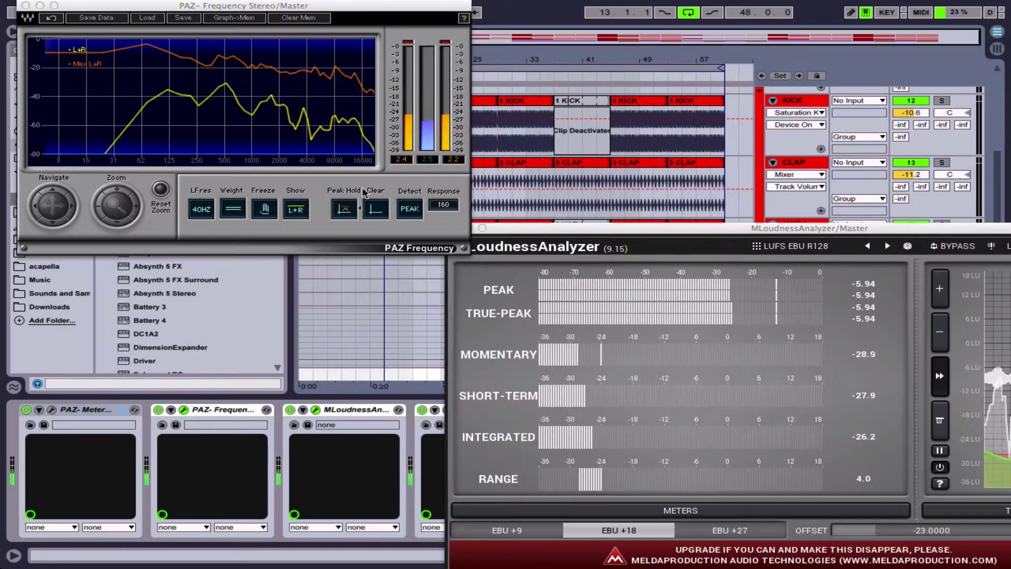
click(375, 209)
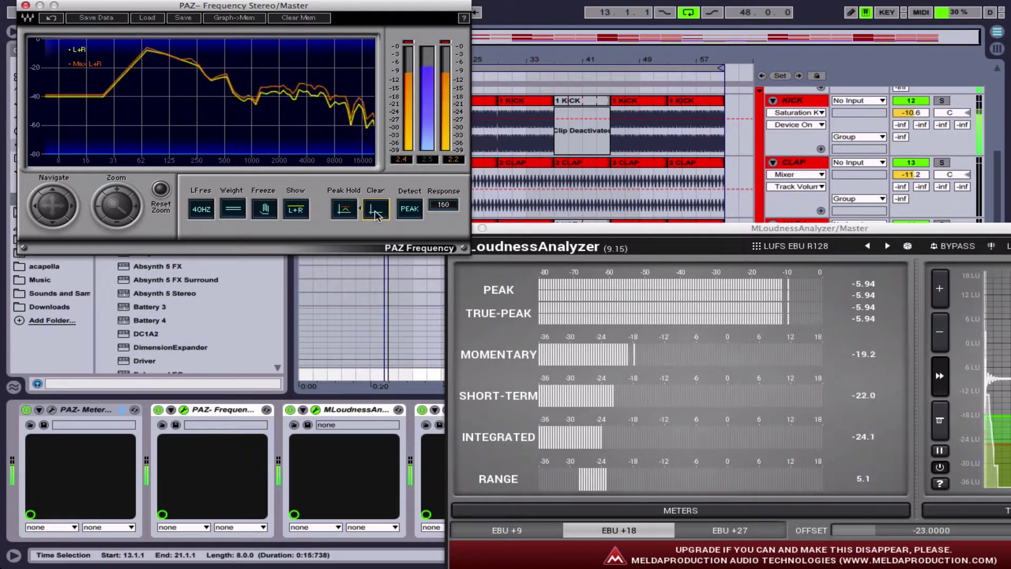
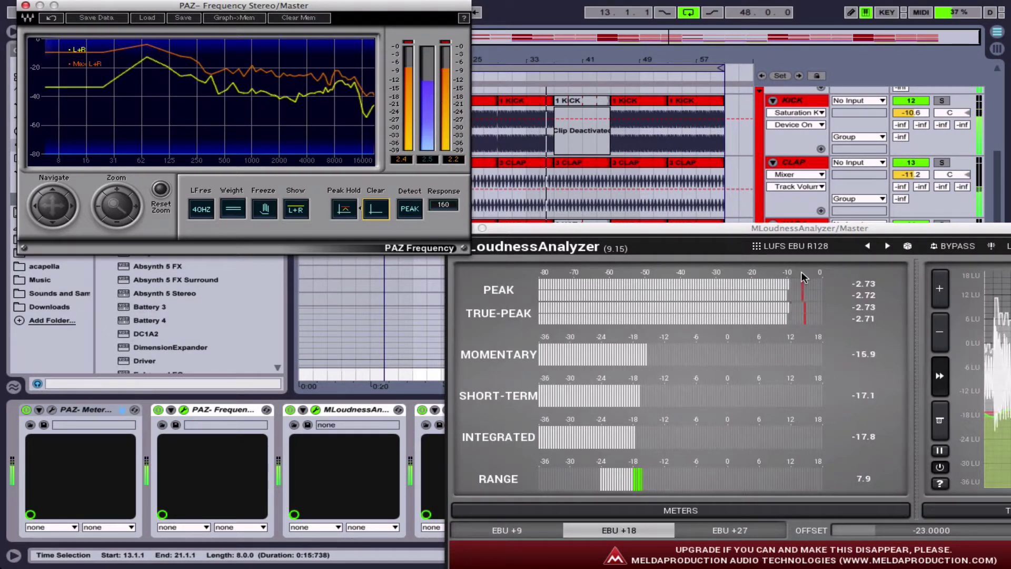
- Lower the BASS SYNTH track volume to -9.1 dB during playback and reset MLoudnessAnalyzer's peak readings
click(560, 163)
scroll(559, 162, down, 6)
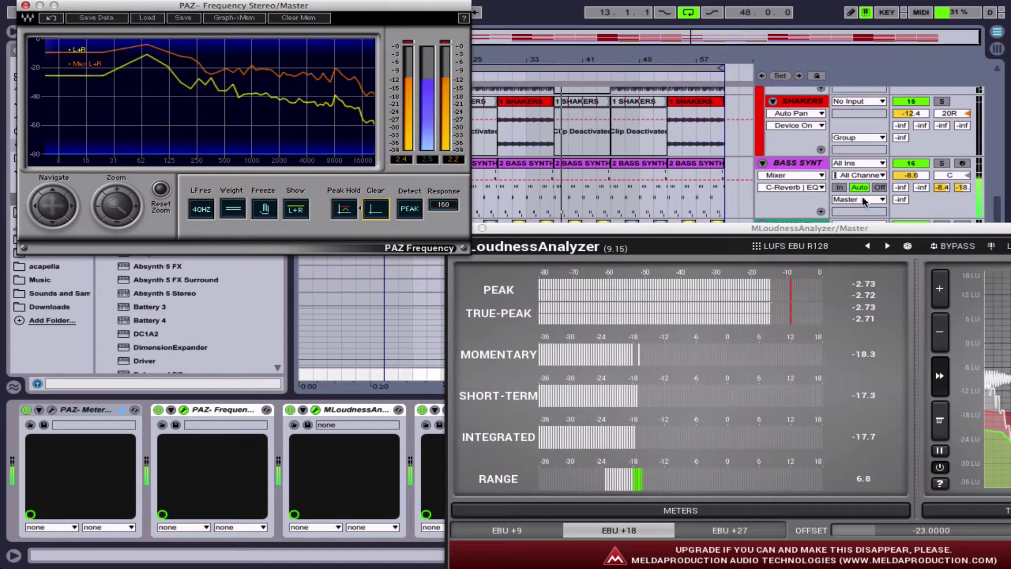
click(911, 175)
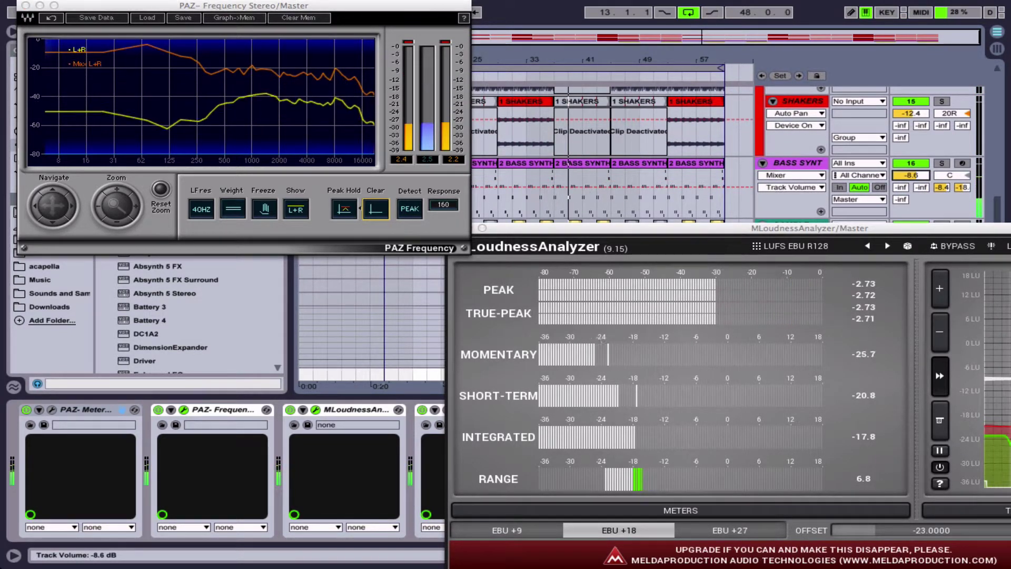
click(871, 286)
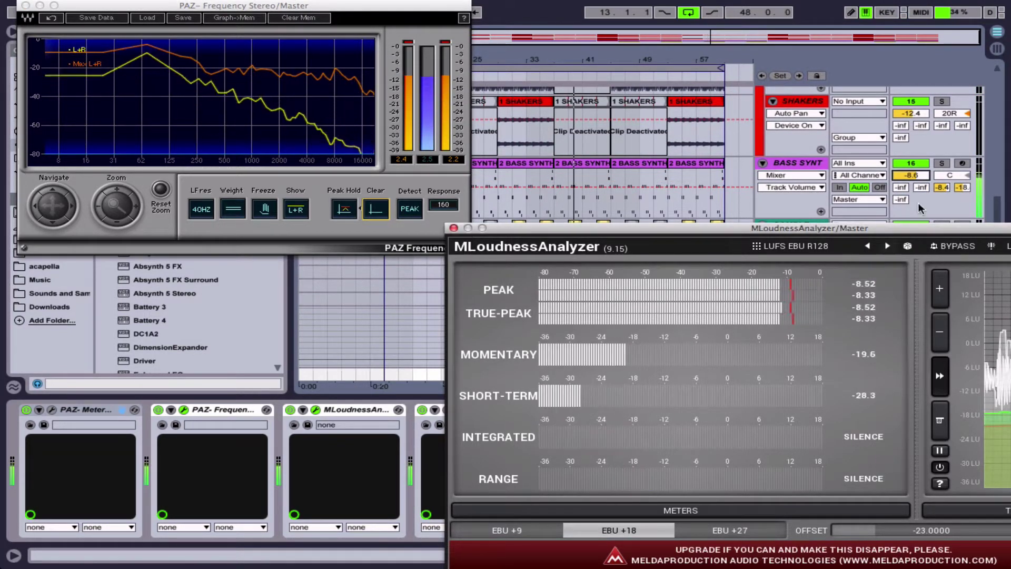
click(921, 174)
drag(920, 174, 921, 177)
click(871, 288)
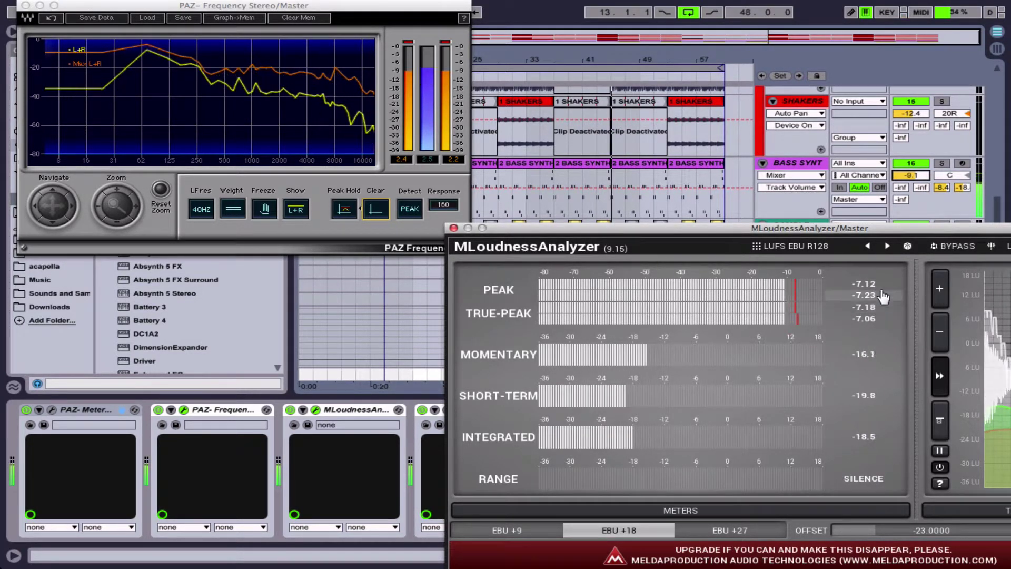
- Monitor the remaining playback on the Master analyzers while checking the KICK, CLAP, HAT 1 and SHAKERS tracks
scroll(880, 168, up, 8)
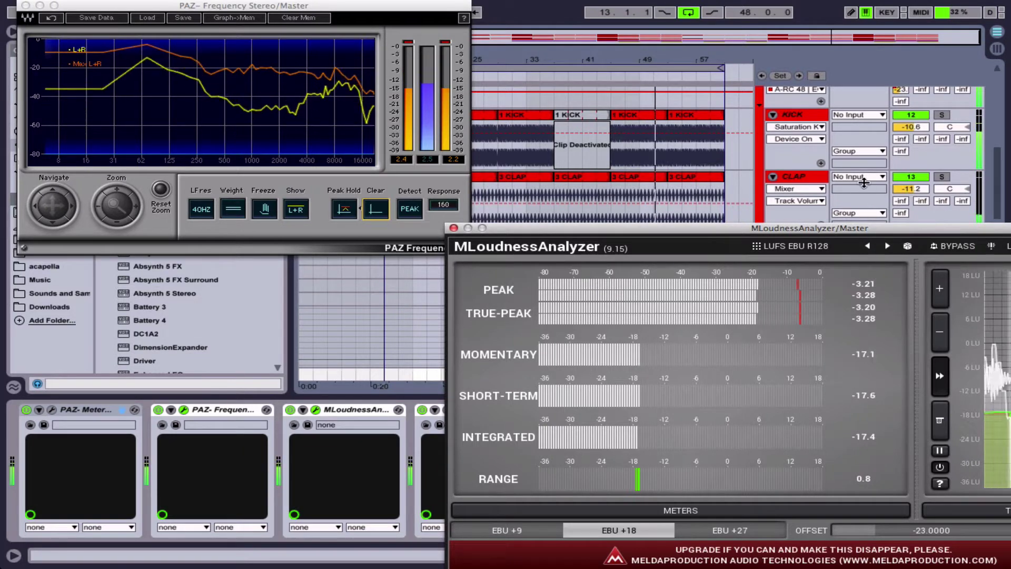
scroll(864, 182, down, 1)
scroll(865, 182, down, 1)
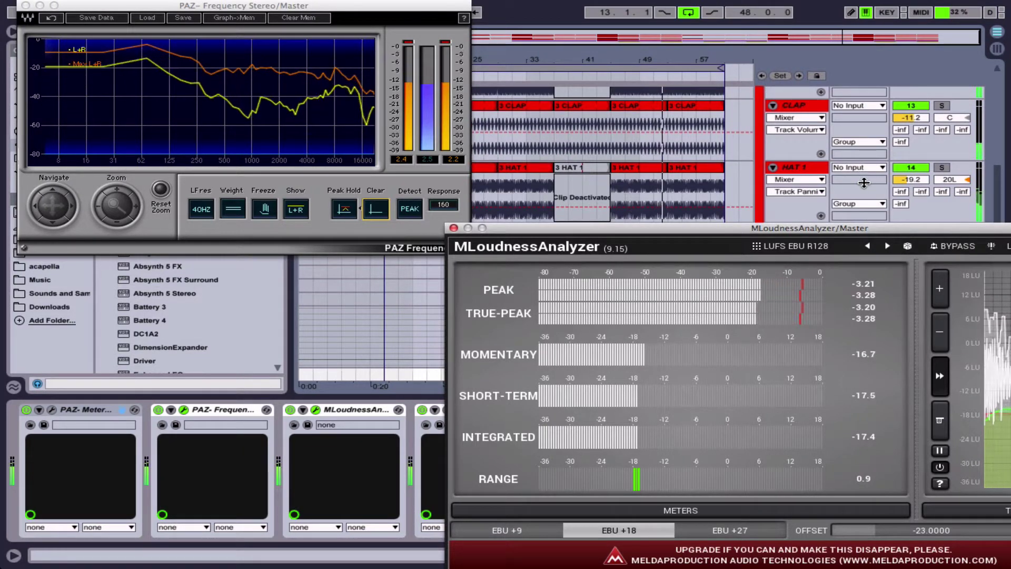
scroll(865, 182, down, 2)
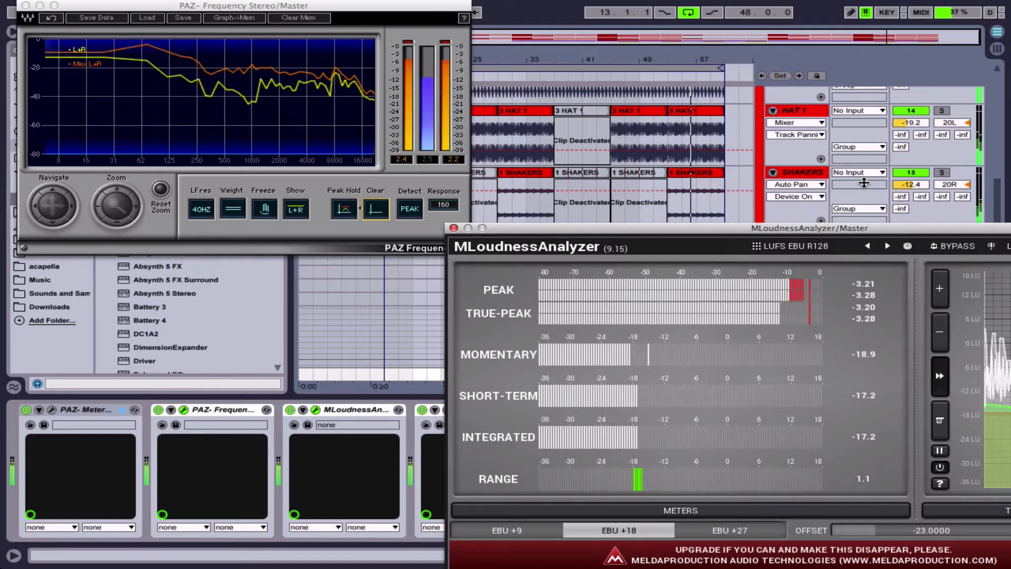
scroll(865, 182, down, 2)
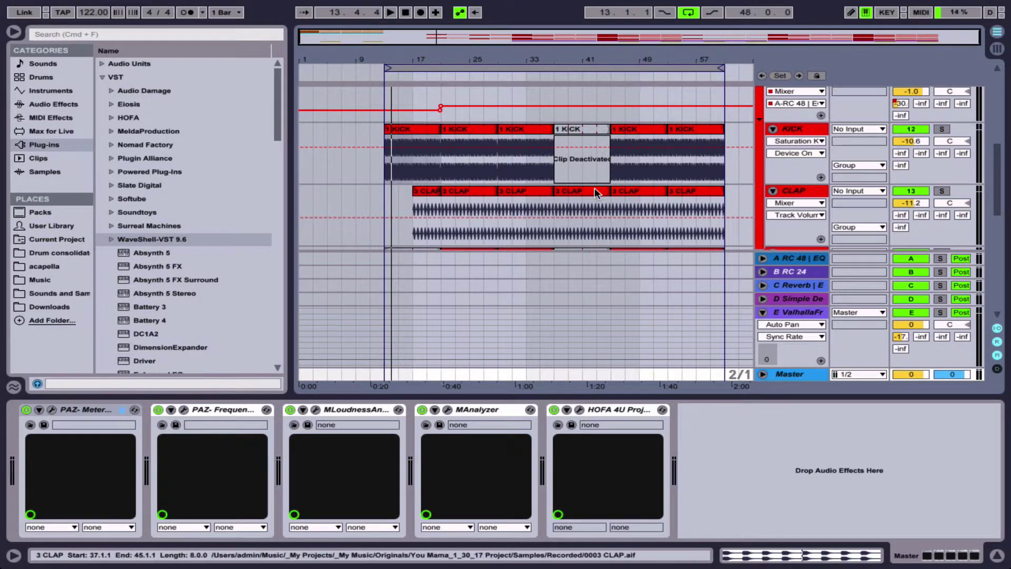
- Review the red drum tracks around the bar 37 breakdown, comparing the KICK clip at bar 29 with the deactivated one
scroll(594, 189, down, 5)
scroll(594, 190, down, 1)
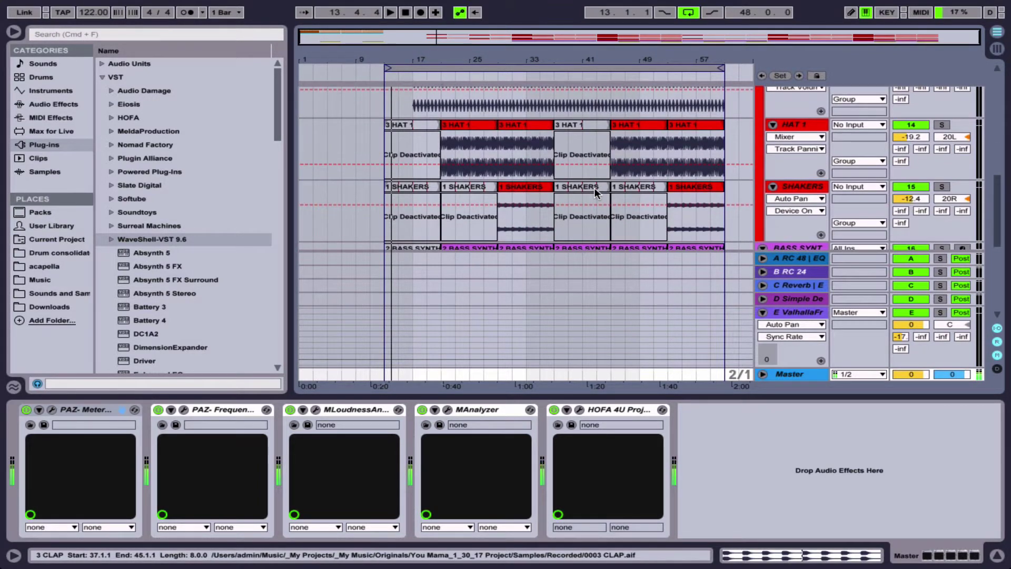
scroll(594, 188, down, 2)
scroll(585, 185, up, 2)
scroll(578, 183, up, 1)
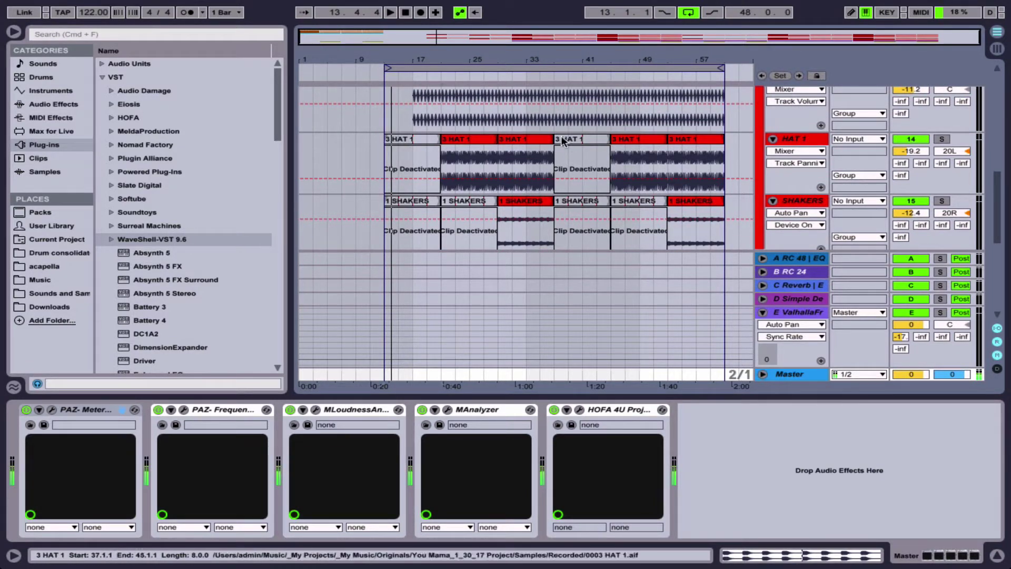
scroll(553, 150, up, 8)
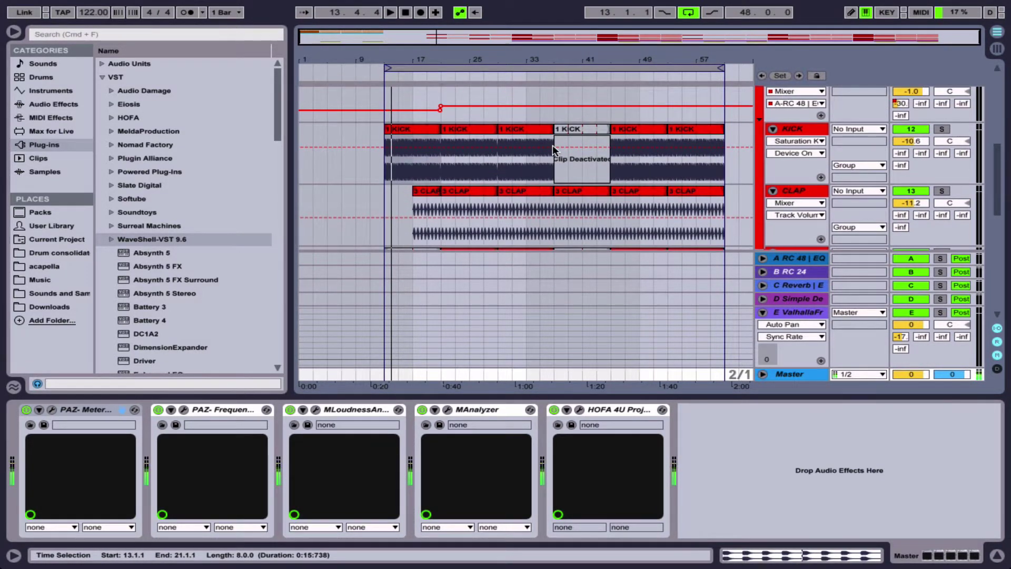
click(525, 131)
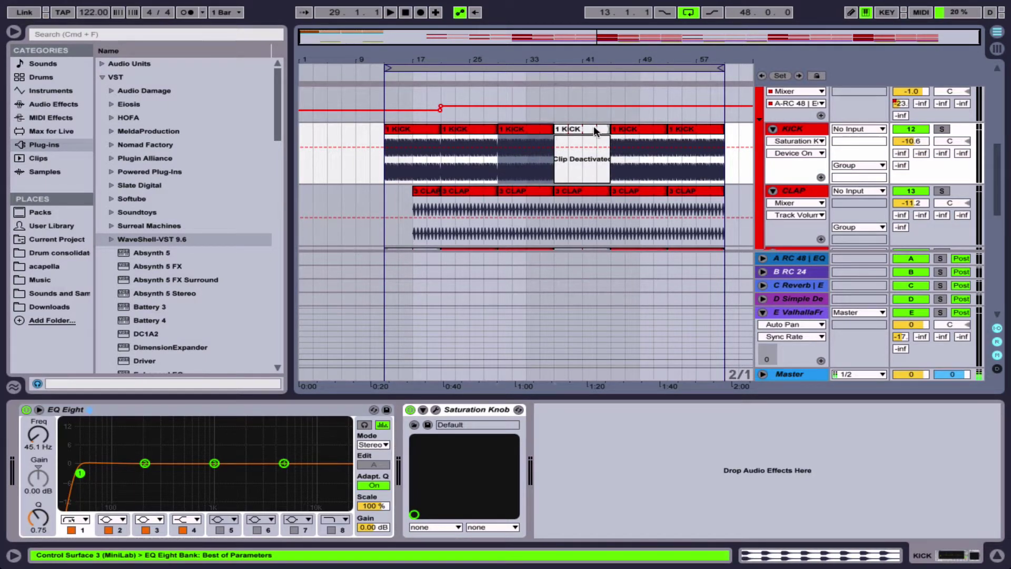
click(581, 129)
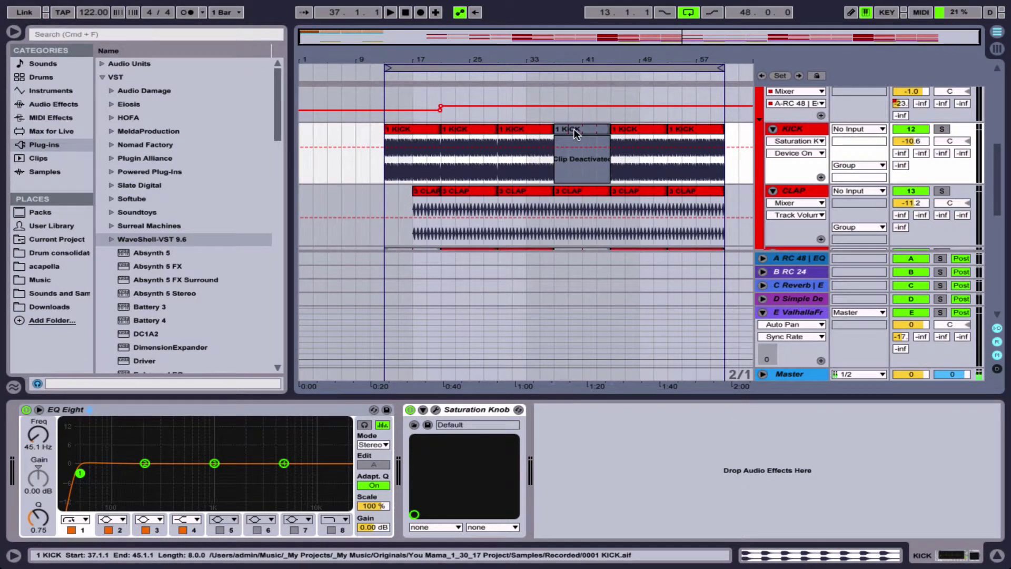
- Insert a new audio track directly below the SAMPLE track
scroll(573, 129, down, 5)
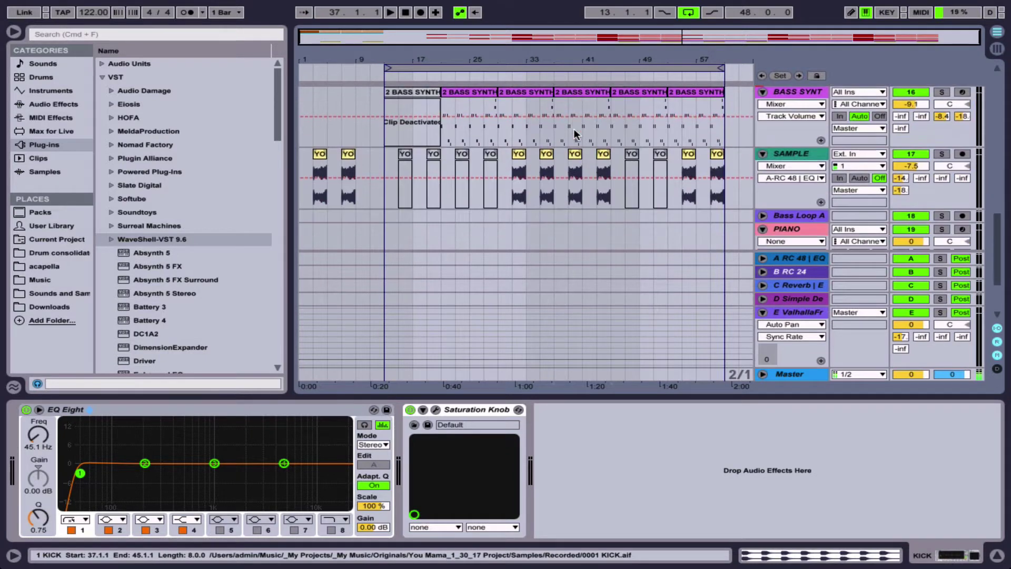
click(800, 153)
key(super+t)
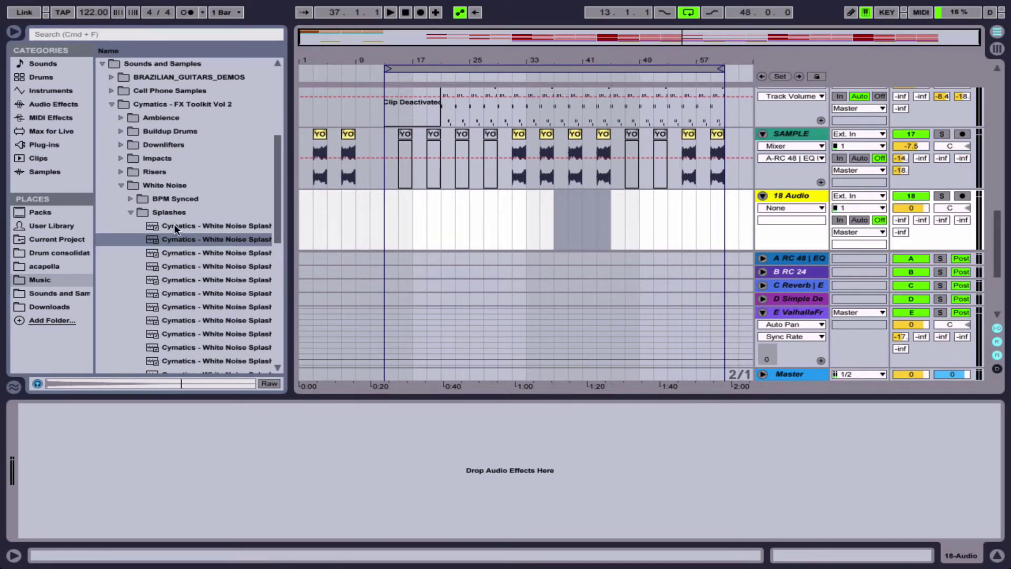
- Place the Cymatics White Noise Splash 2 sample on the 18 Audio track, starting at bar 39
drag(154, 239, 528, 181)
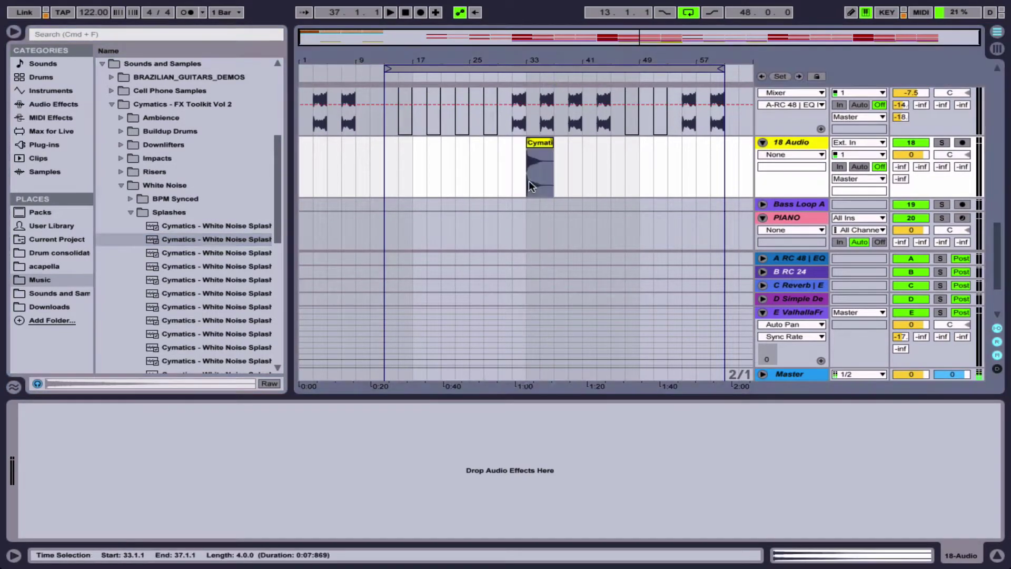
scroll(564, 180, up, 5)
scroll(564, 180, down, 3)
scroll(566, 185, down, 1)
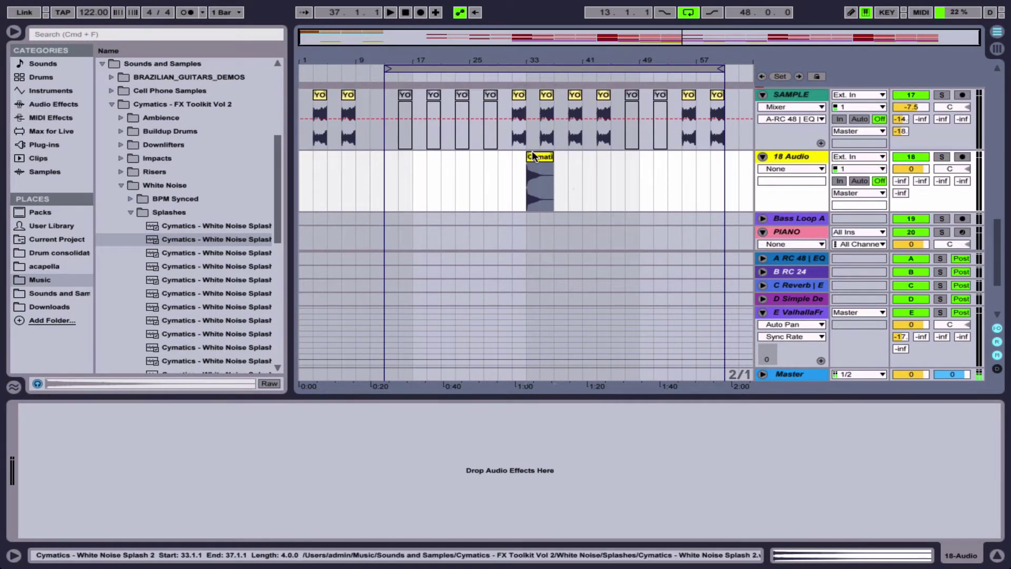
drag(534, 158, 571, 156)
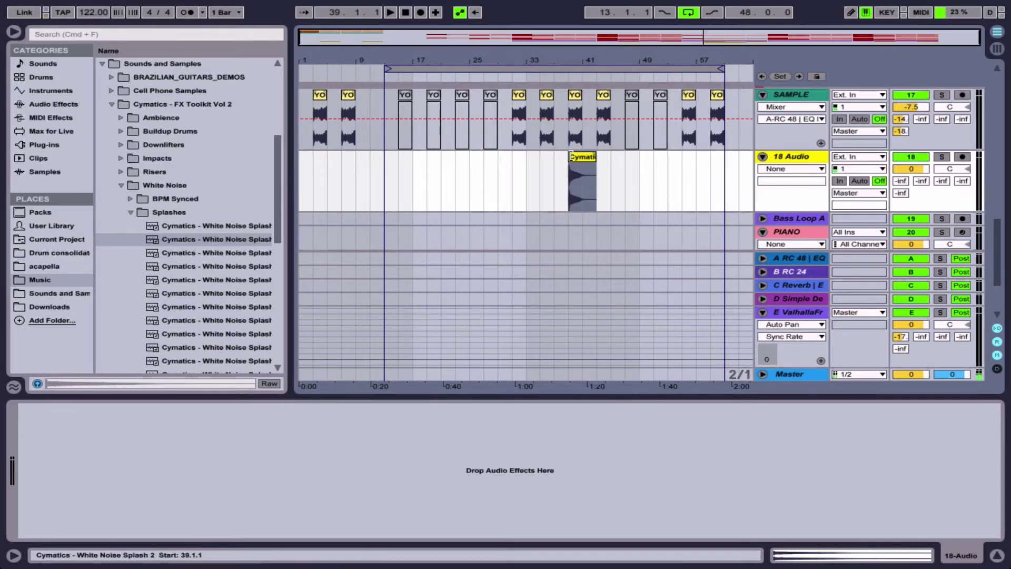
- Lower the 18 Audio track volume to -14.4 dB while playing the white noise splash from bar 39
mouse_move(920, 163)
mouse_down()
mouse_move(920, 174)
mouse_move(915, 163)
mouse_up()
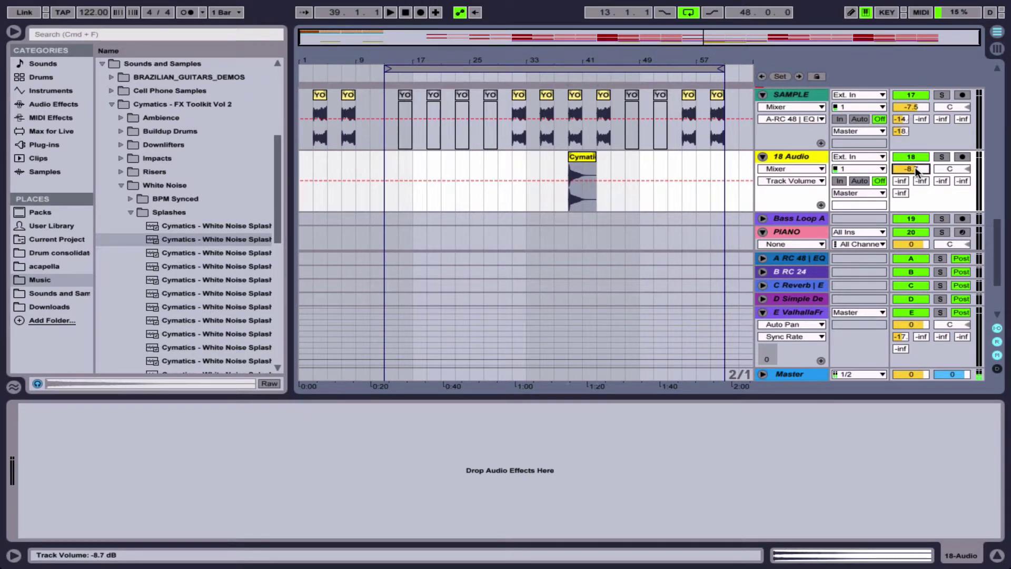
key(space)
drag(919, 168, 919, 168)
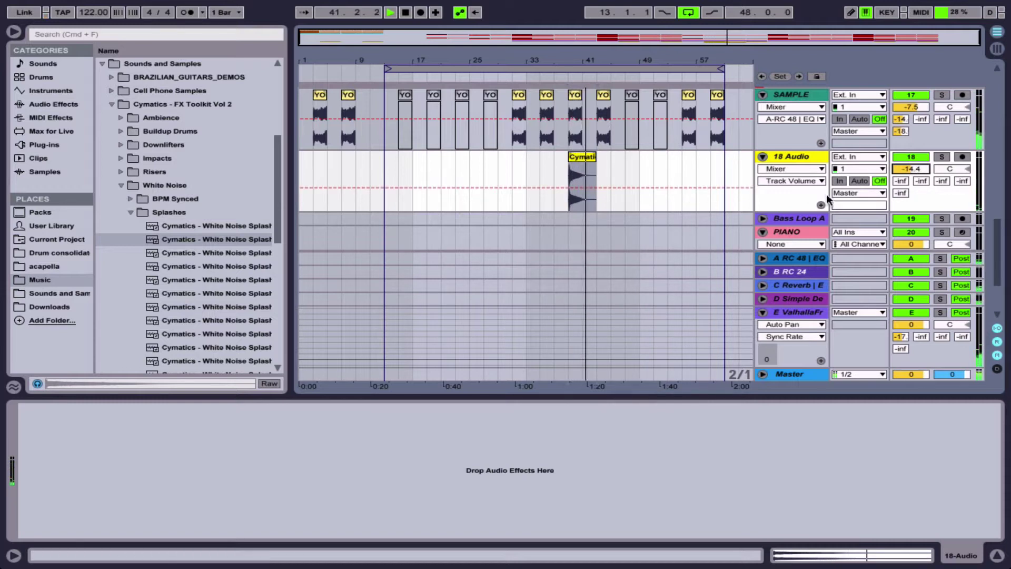
key(space)
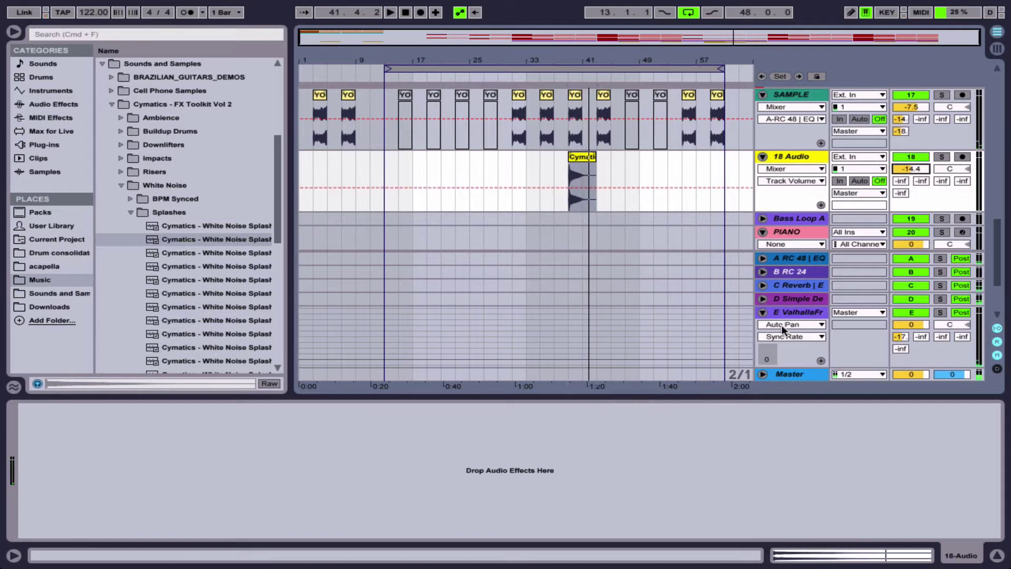
- Play the splash section with the Master's MLoudnessAnalyzer open to check the peak and loudness levels
click(780, 372)
click(315, 410)
key(space)
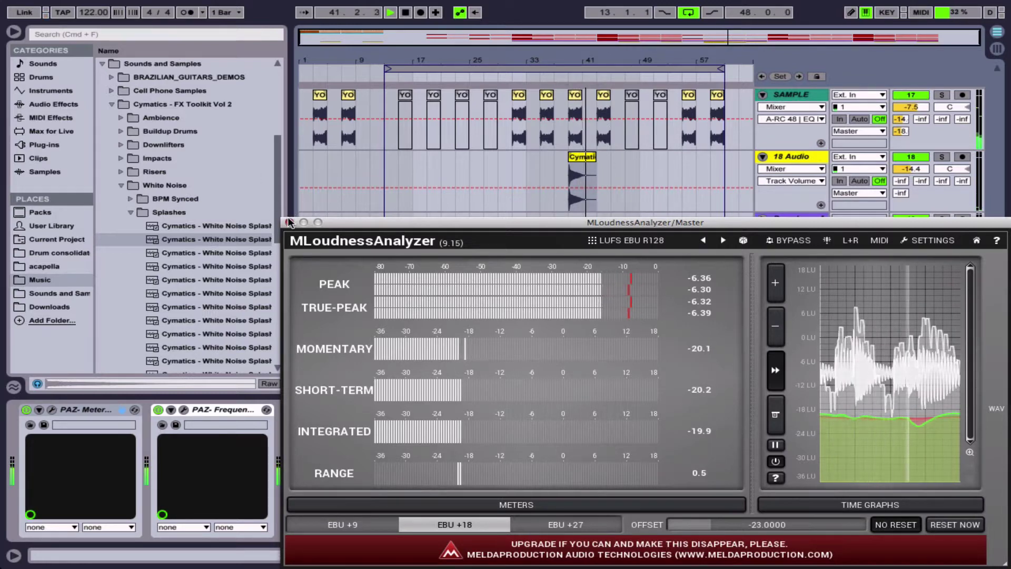
key(super+alt+p)
key(space)
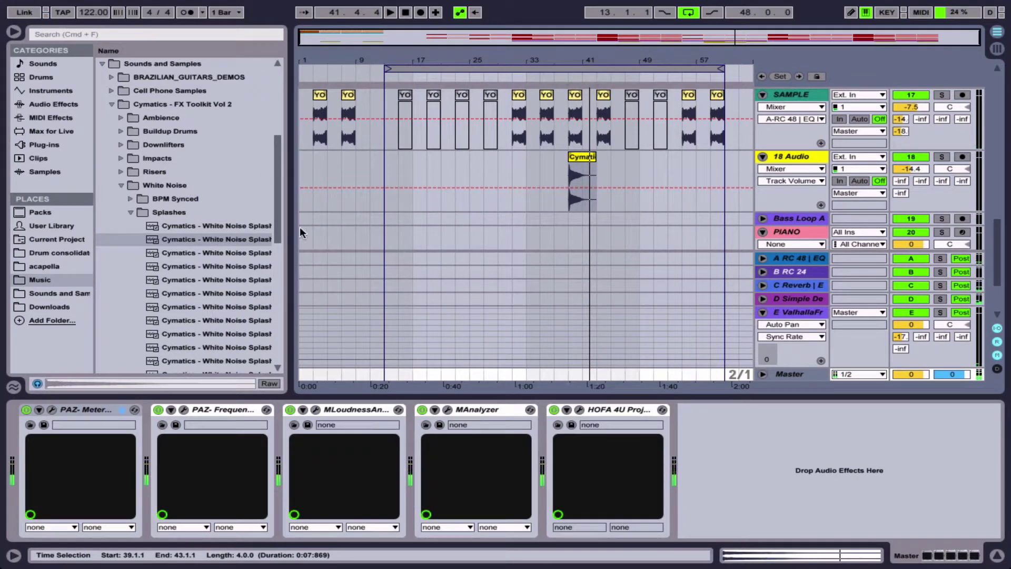
- Select the full loop range from bar 13 to bar 61 and bring the drum tracks into view
key(super+alt+b)
click(249, 68)
scroll(250, 166, up, 8)
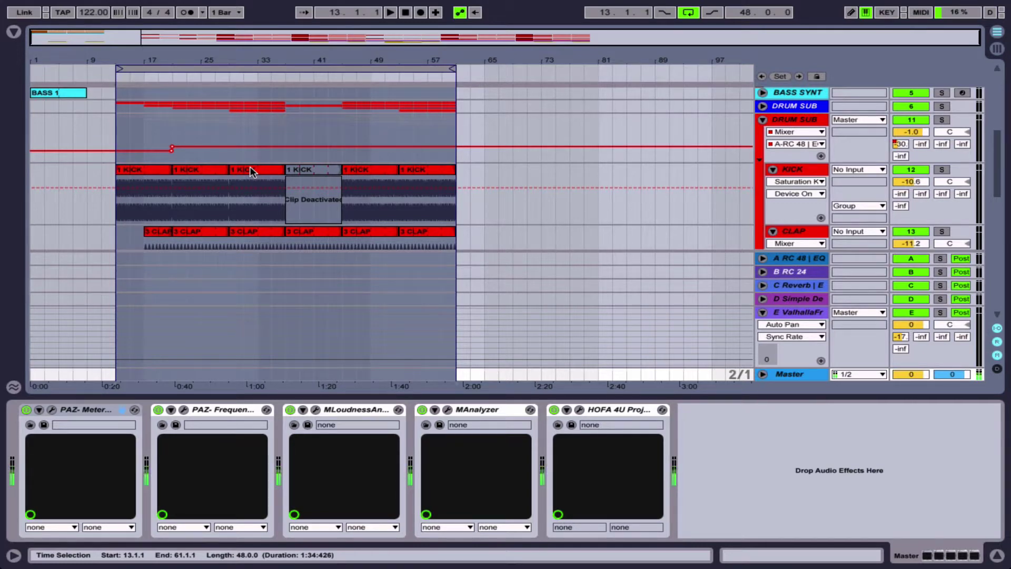
- Add a Utility effect after HOFA 4U on the Master and set its Width to 0%
click(15, 33)
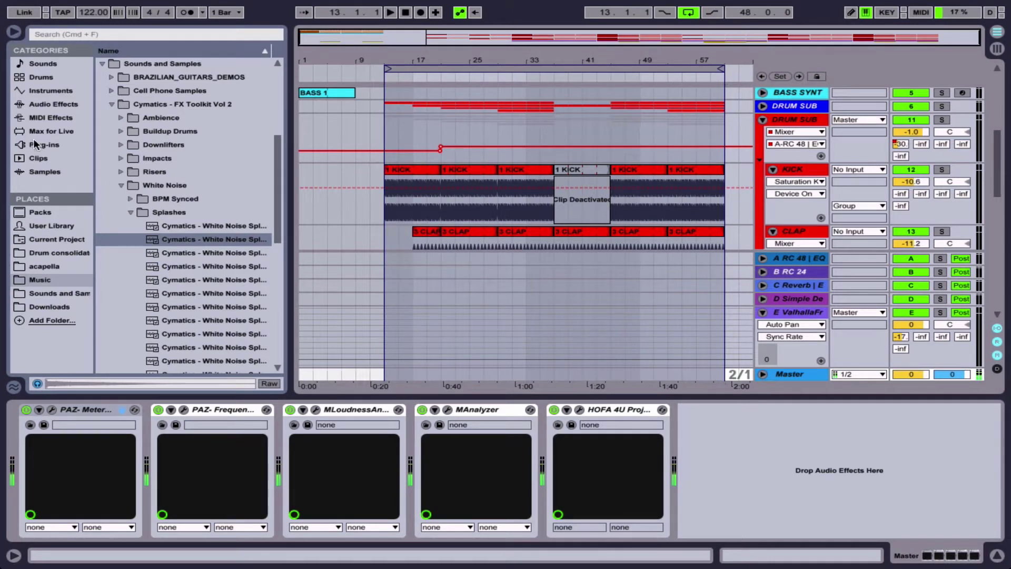
click(51, 108)
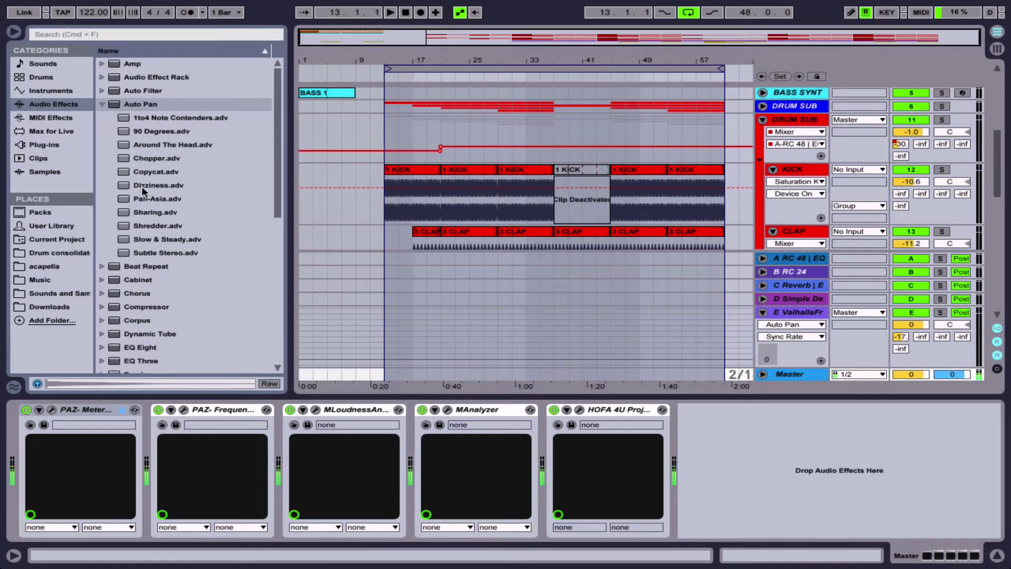
scroll(141, 185, down, 10)
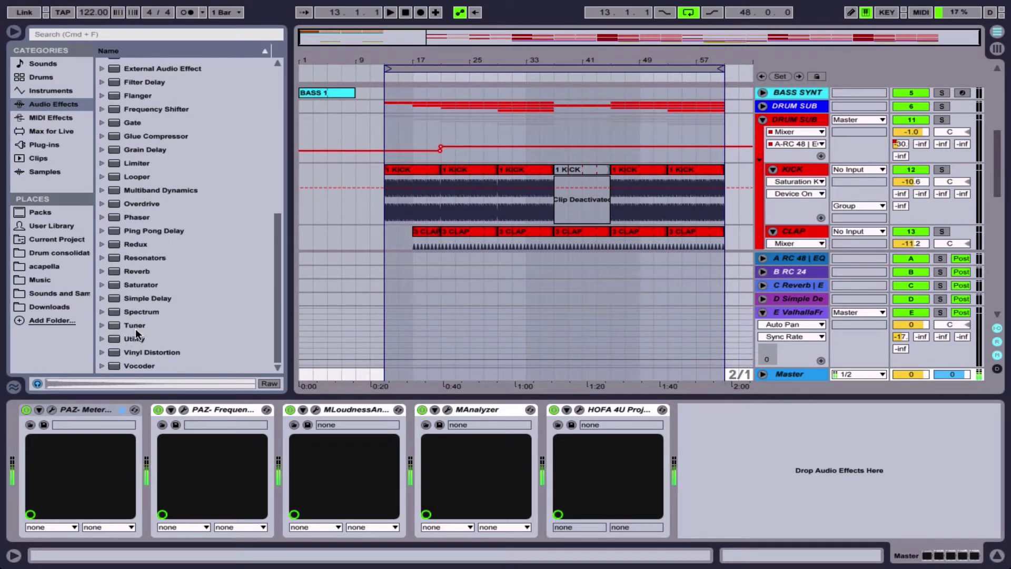
drag(123, 340, 715, 454)
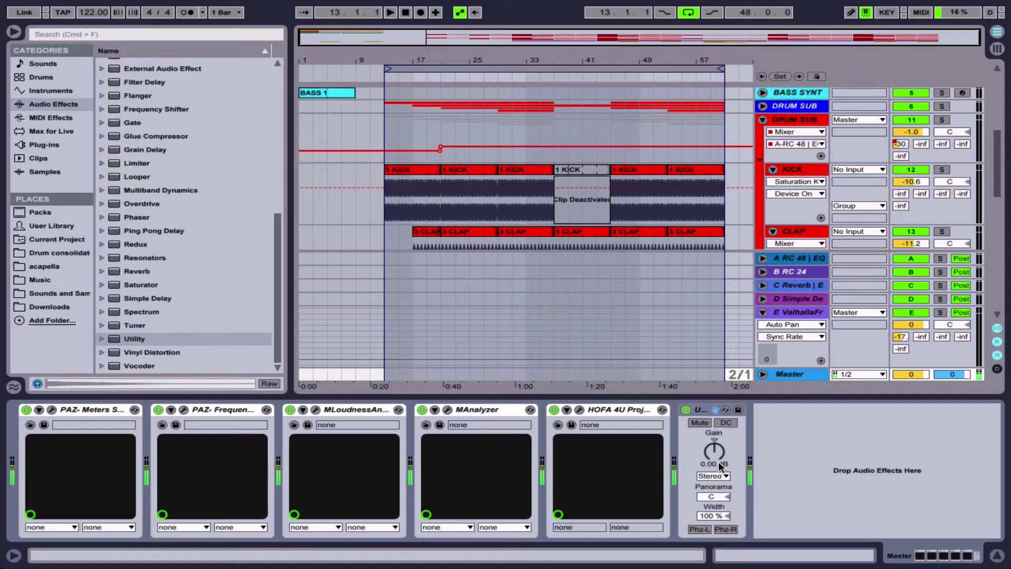
click(722, 518)
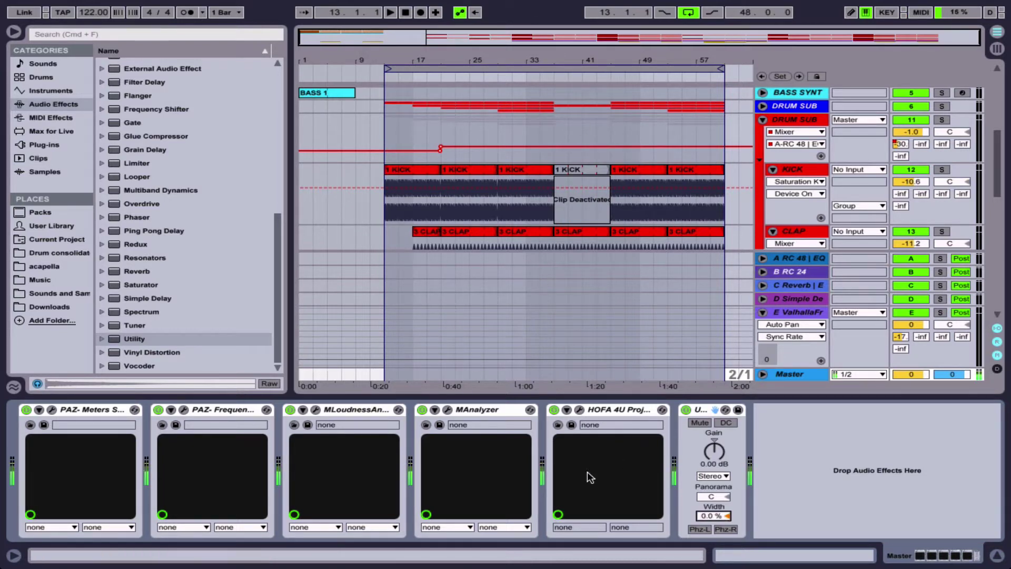
- Play the arrangement in mono from bar 13 and follow the tracks from KICK to 18 Audio toward the breakdown
key(space)
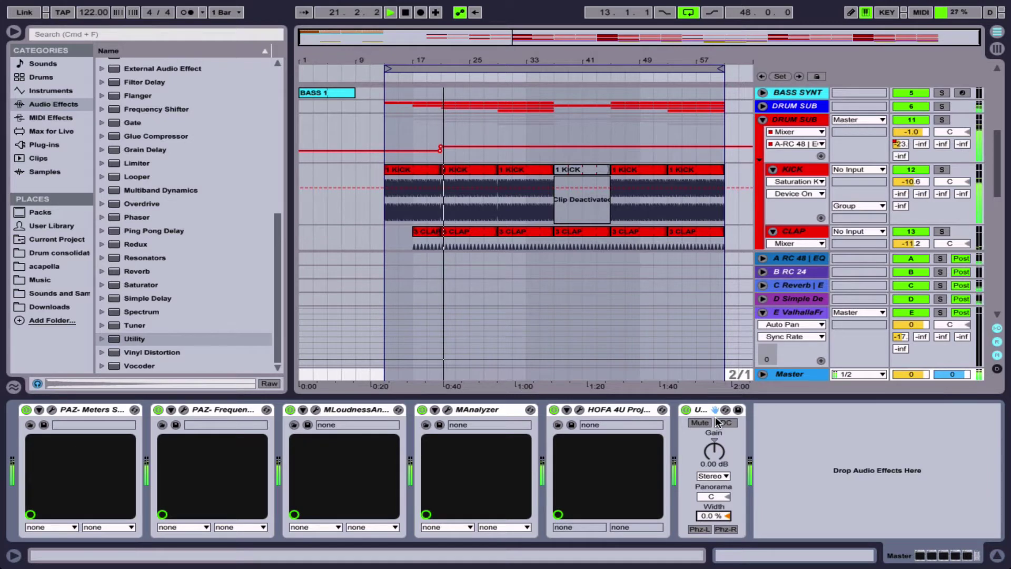
scroll(662, 197, down, 3)
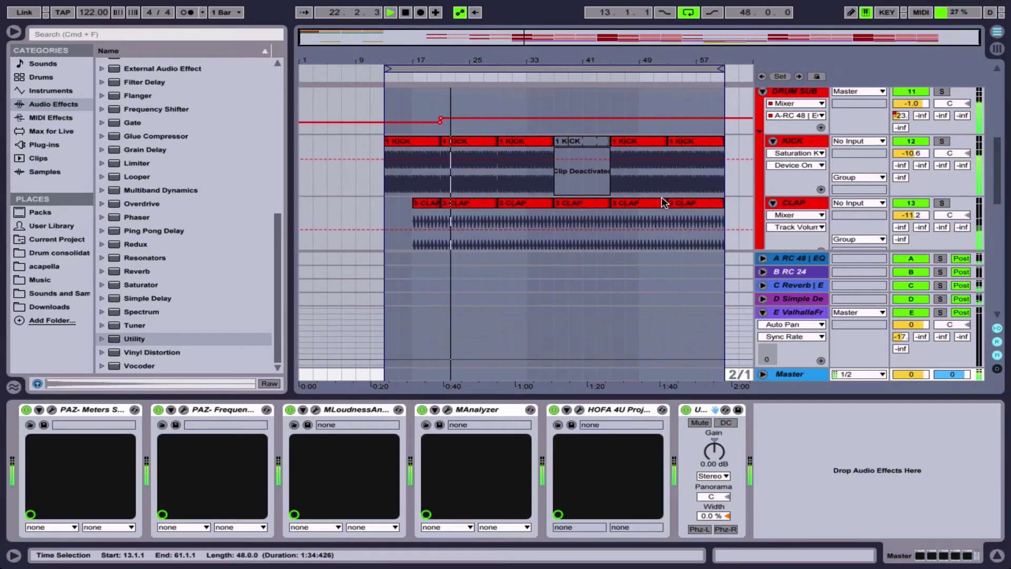
scroll(662, 199, down, 1)
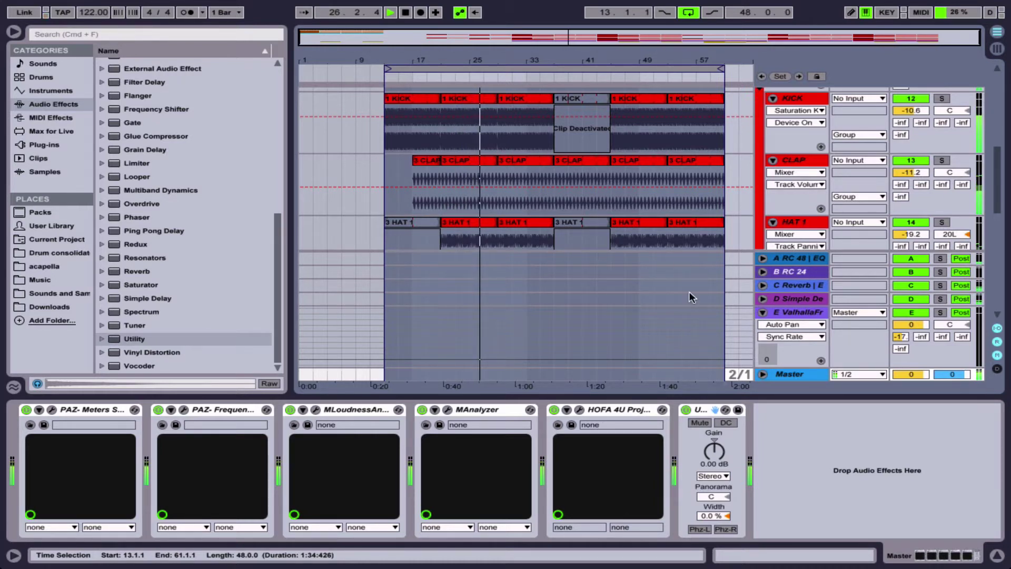
click(997, 555)
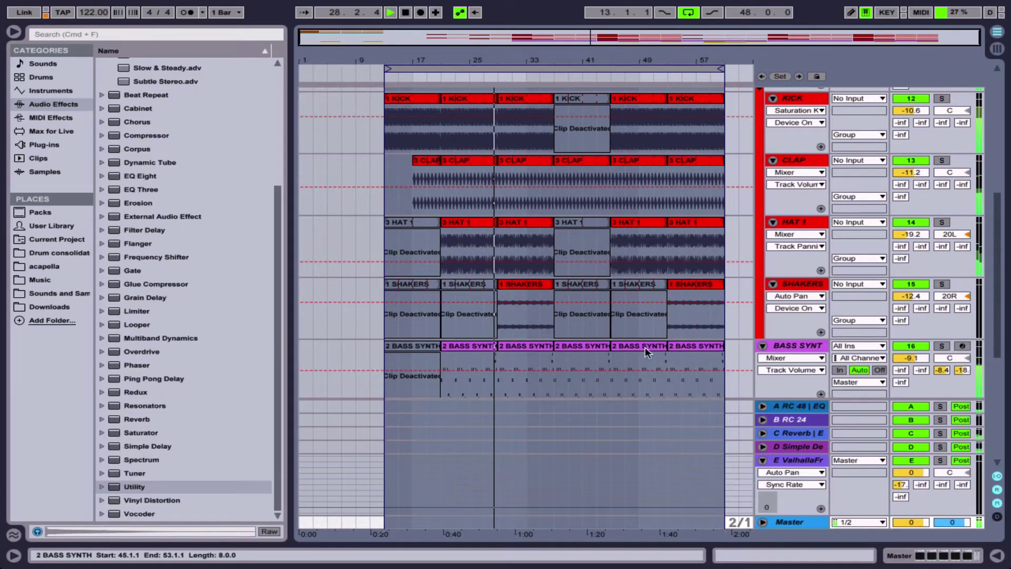
key(super+alt+r)
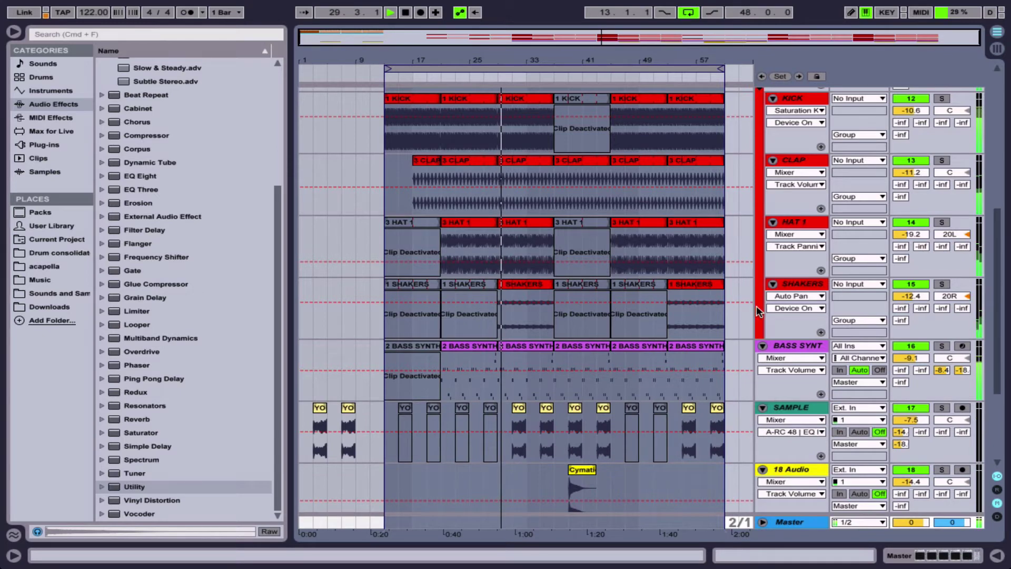
click(13, 32)
key(z)
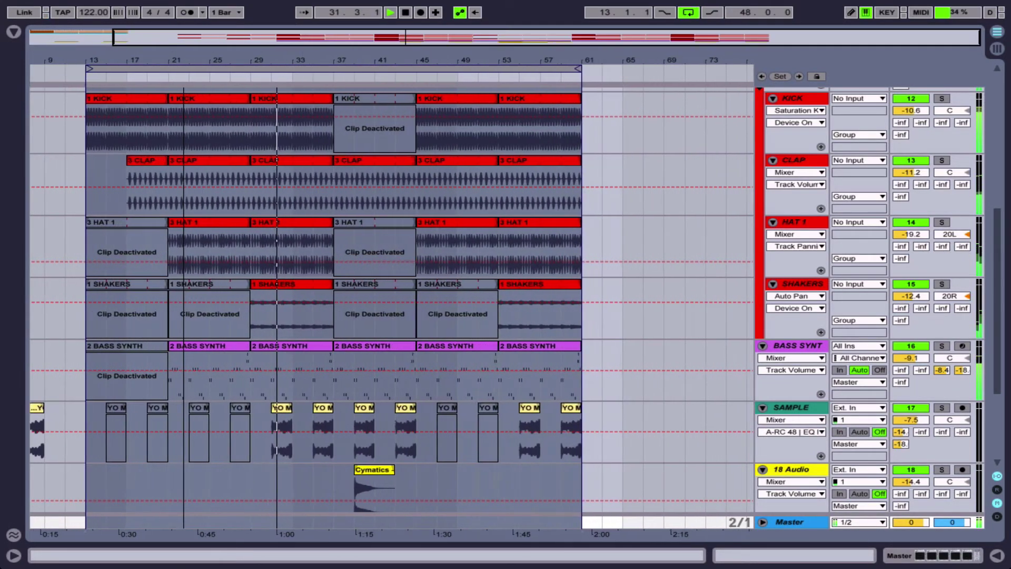
drag(202, 59, 202, 59)
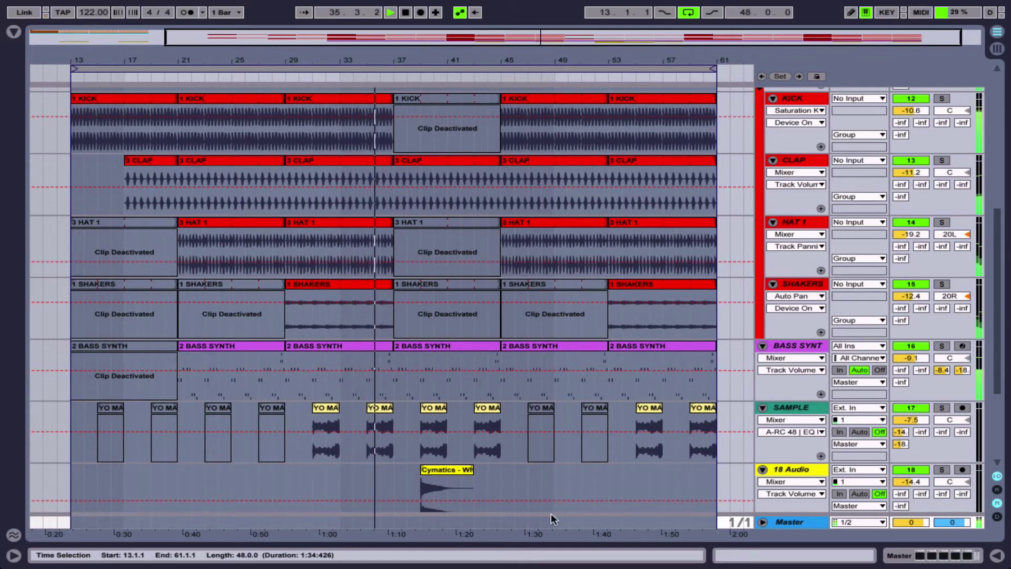
- Stop playback and move the white noise splash clip to the start of the breakdown at bar 37
click(451, 467)
mouse_move(451, 467)
mouse_down()
mouse_move(435, 470)
mouse_move(447, 470)
mouse_up()
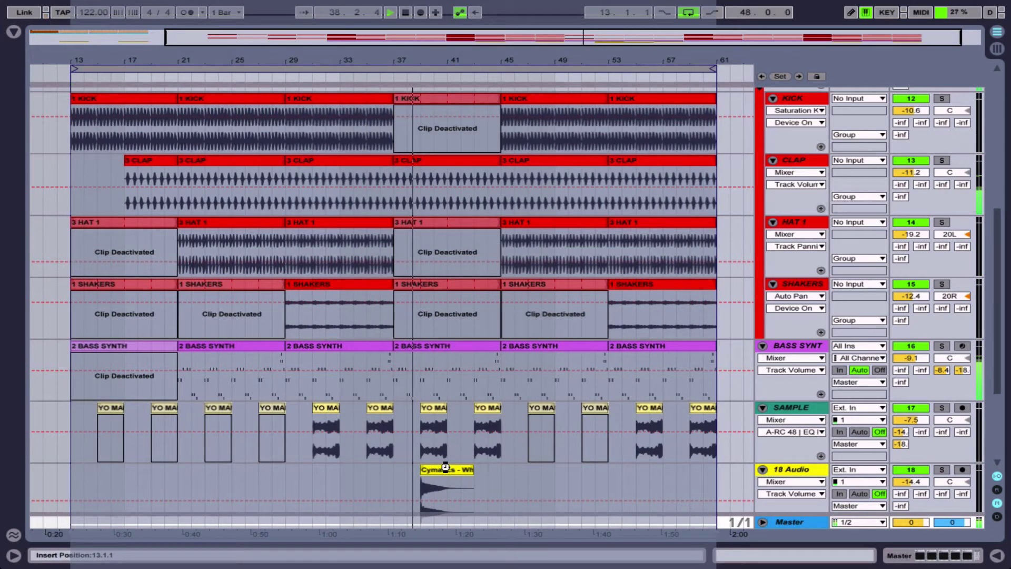
click(484, 479)
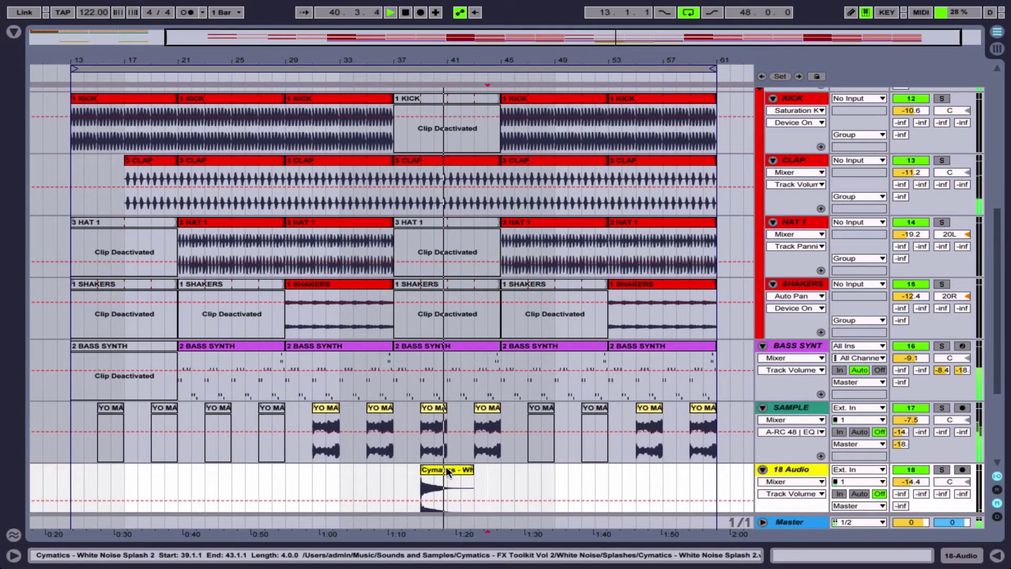
key(space)
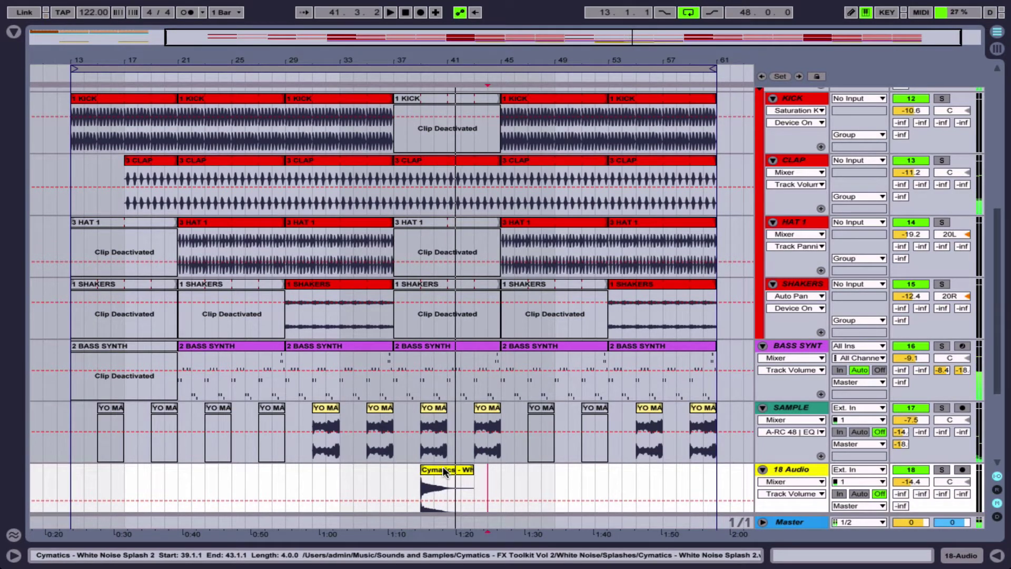
drag(445, 470, 419, 470)
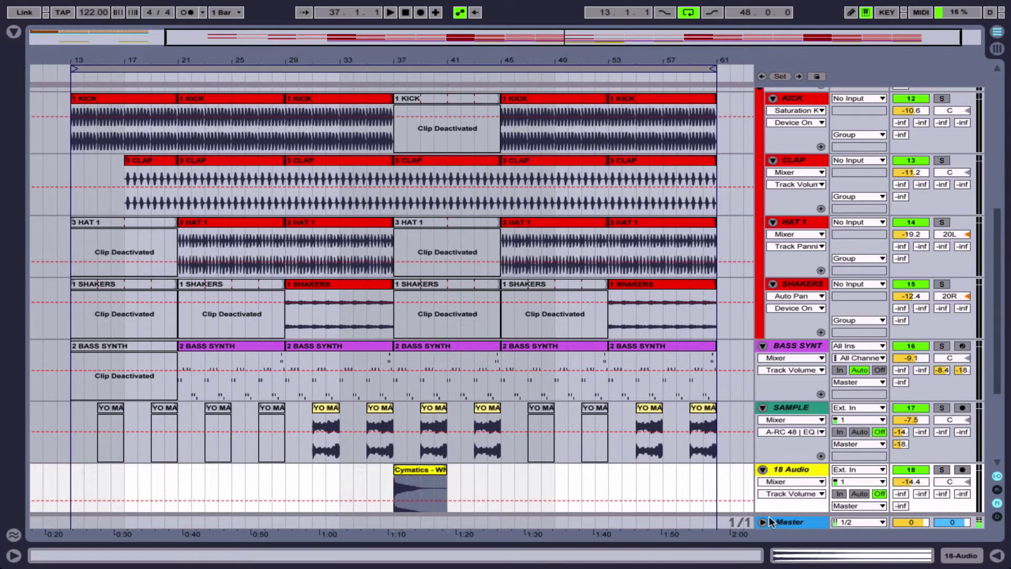
click(993, 557)
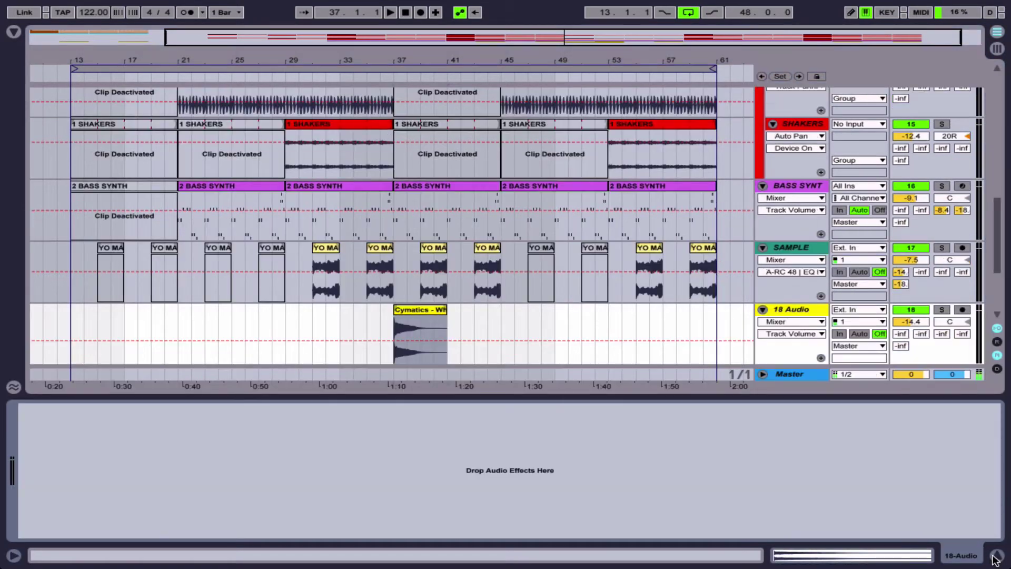
click(800, 371)
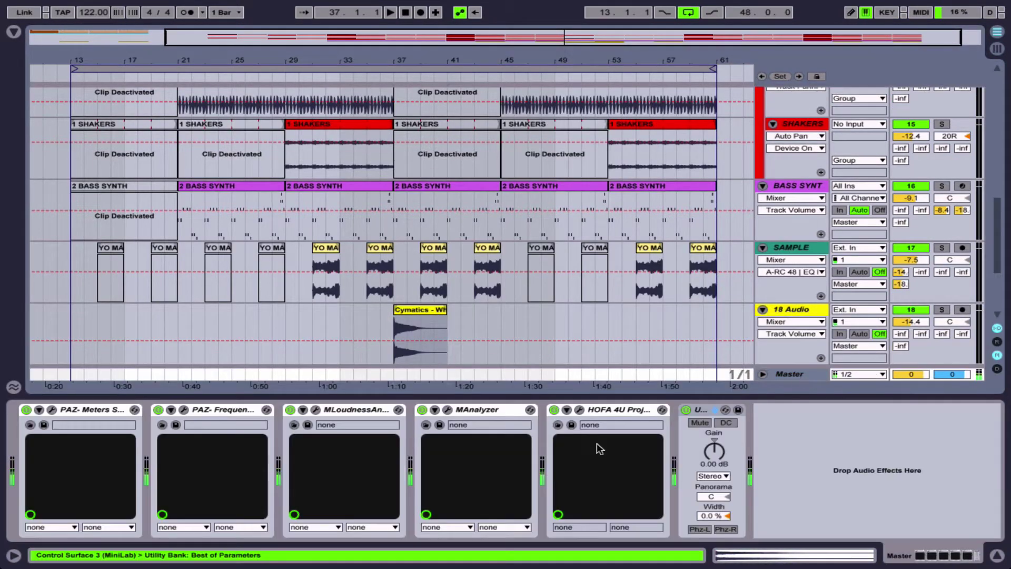
click(346, 126)
click(785, 375)
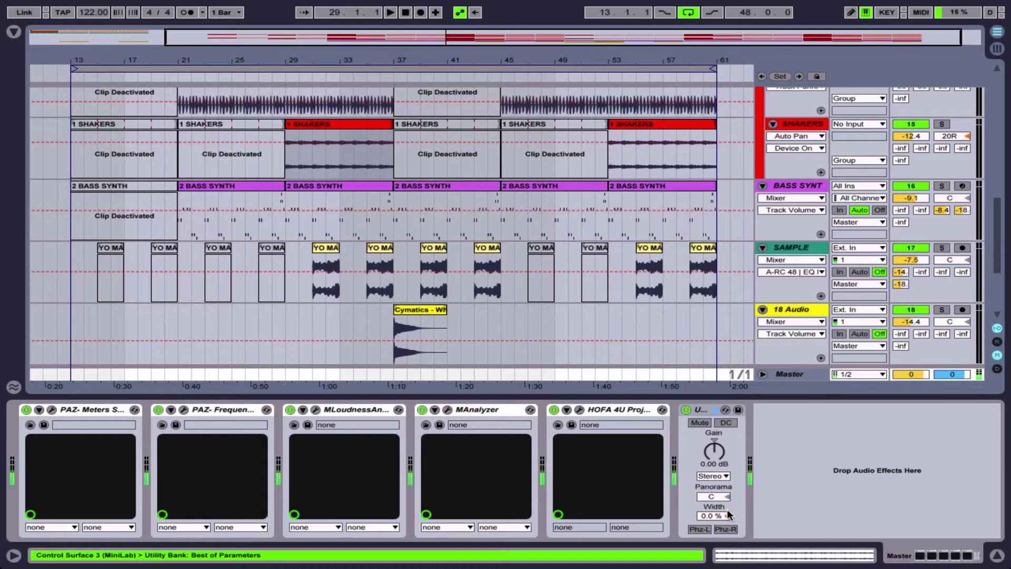
key(space)
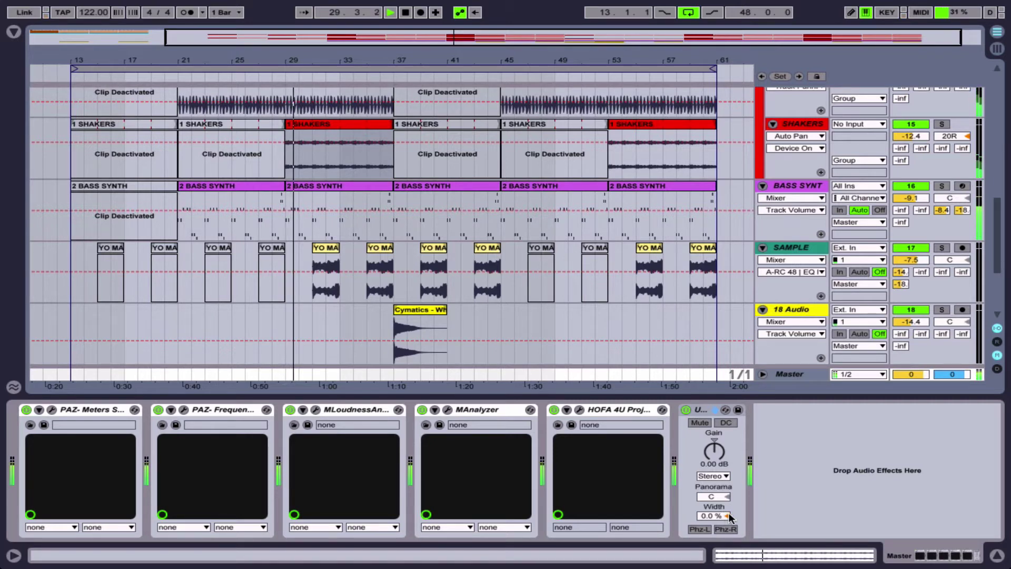
- Compare stereo and mono during playback by switching the Master Utility's Width between 100% and 0%, ending at 100%
click(727, 519)
key(Delete)
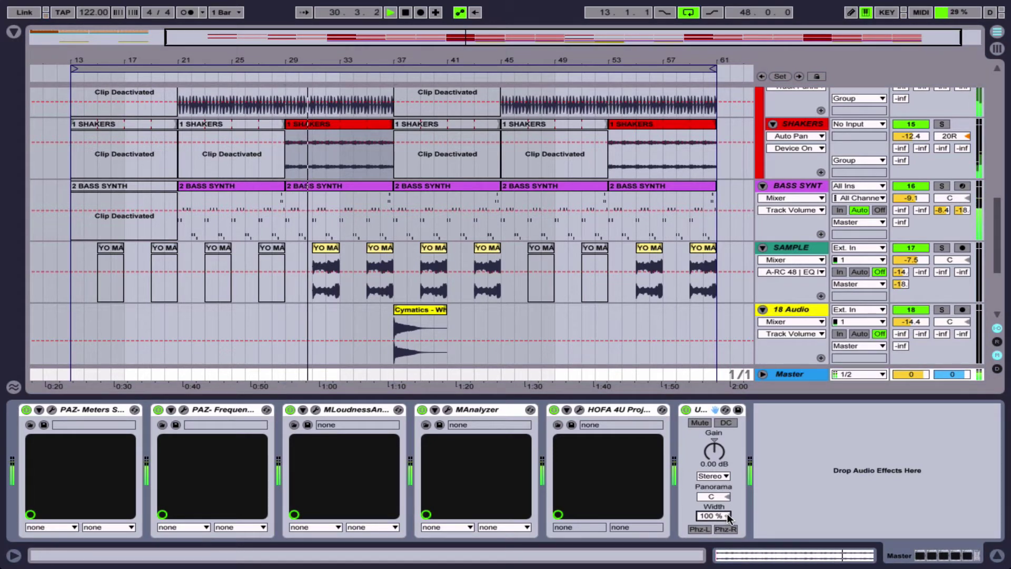
drag(712, 517, 711, 542)
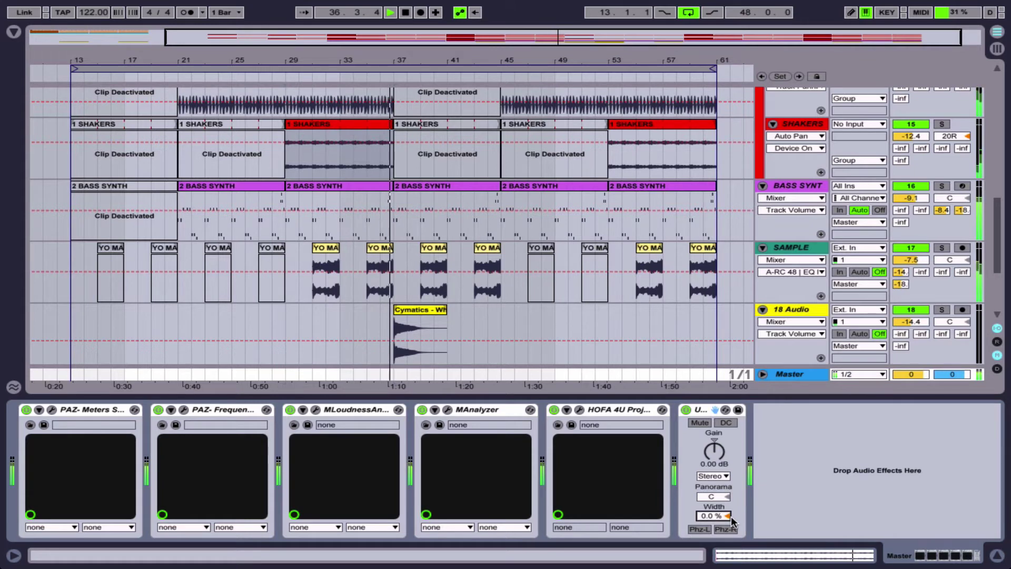
double_click(719, 516)
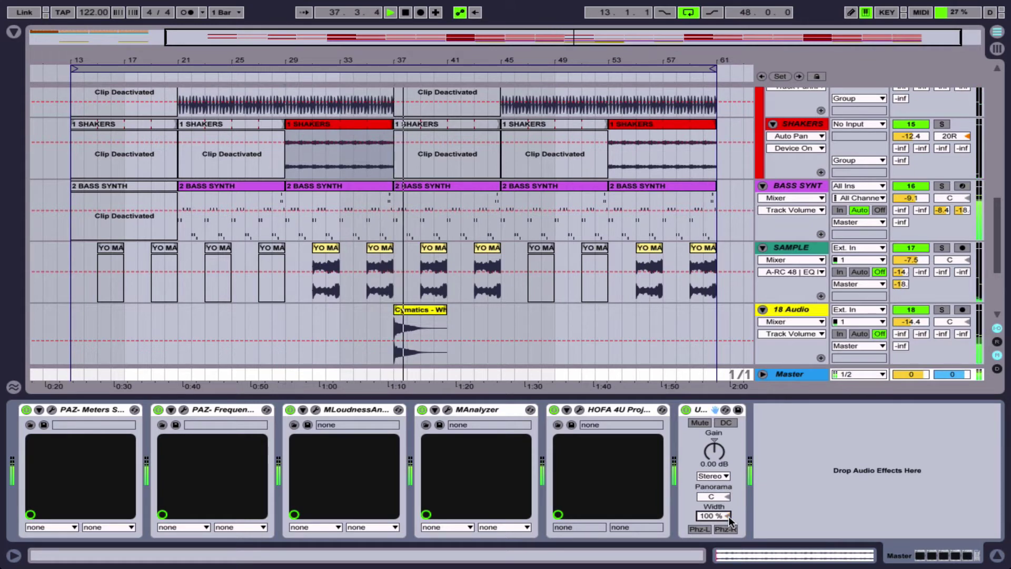